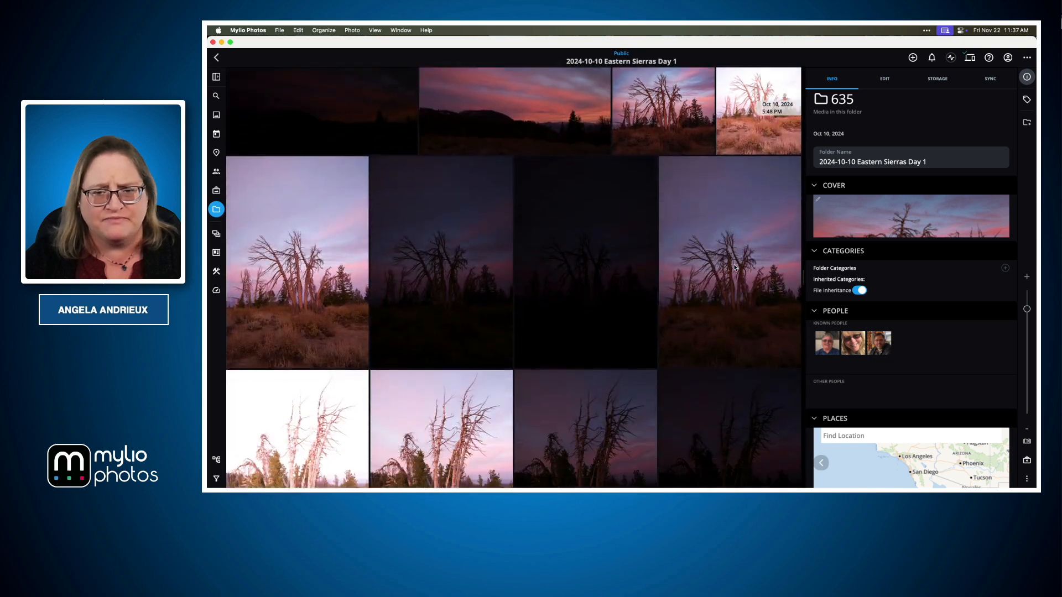
- Examine the external editors offered for the first tree photo alone and for the row of four tree photos selected together
double_click(344, 220)
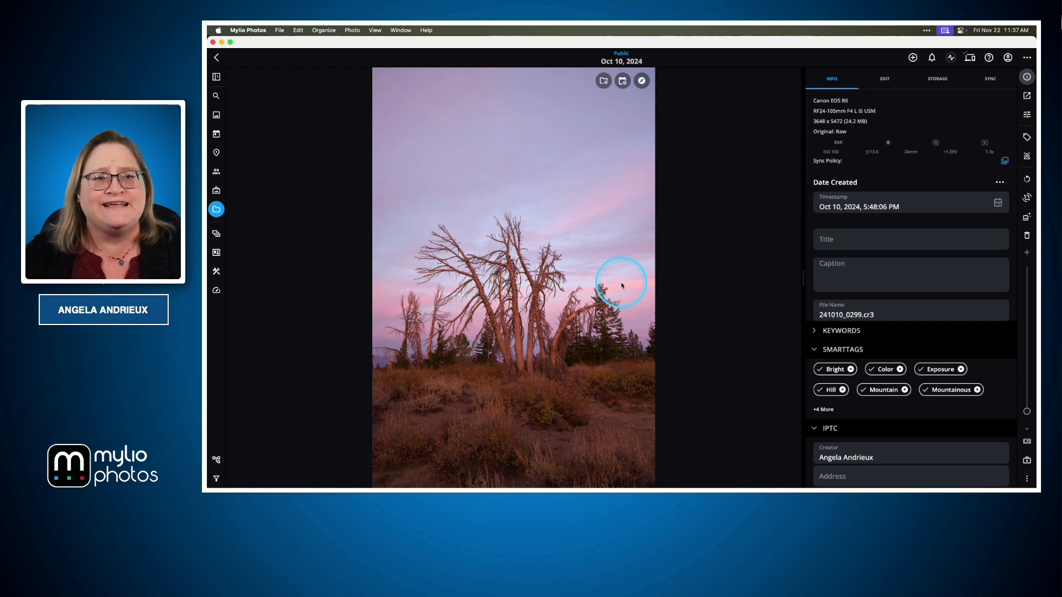
click(352, 30)
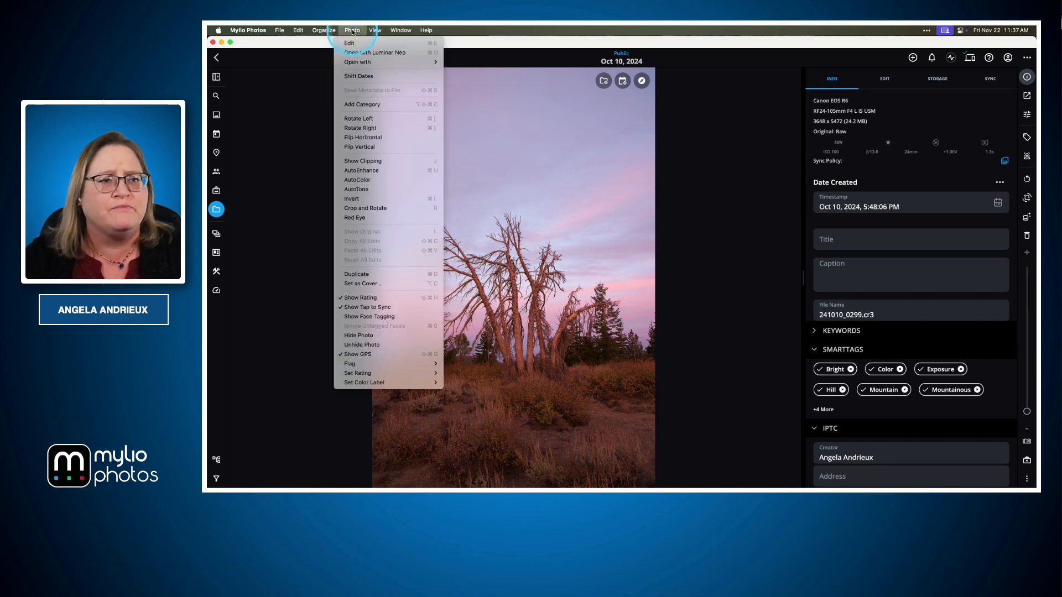
mouse_move(364, 64)
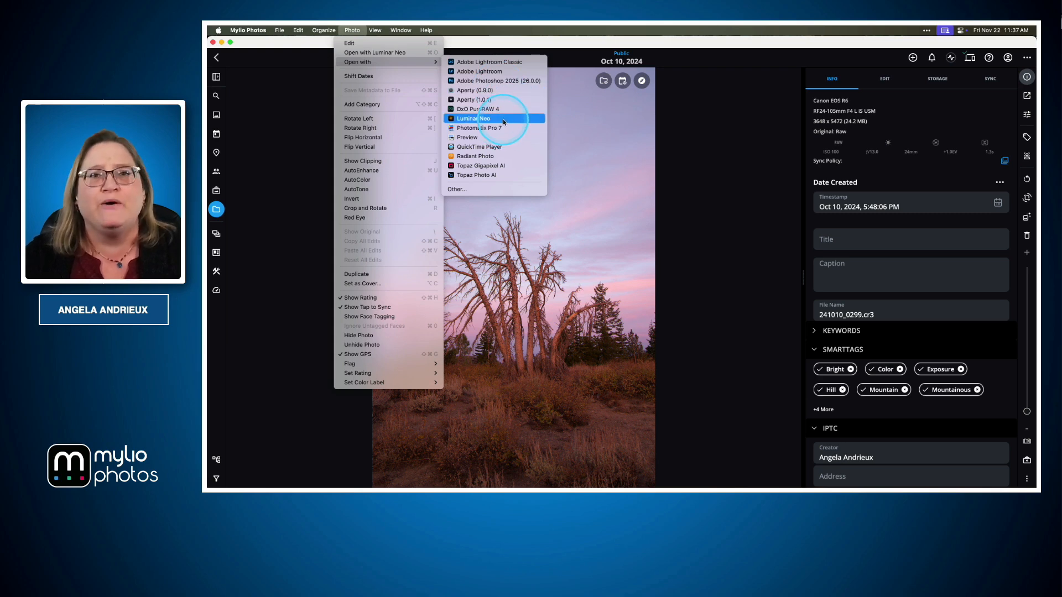
click(640, 142)
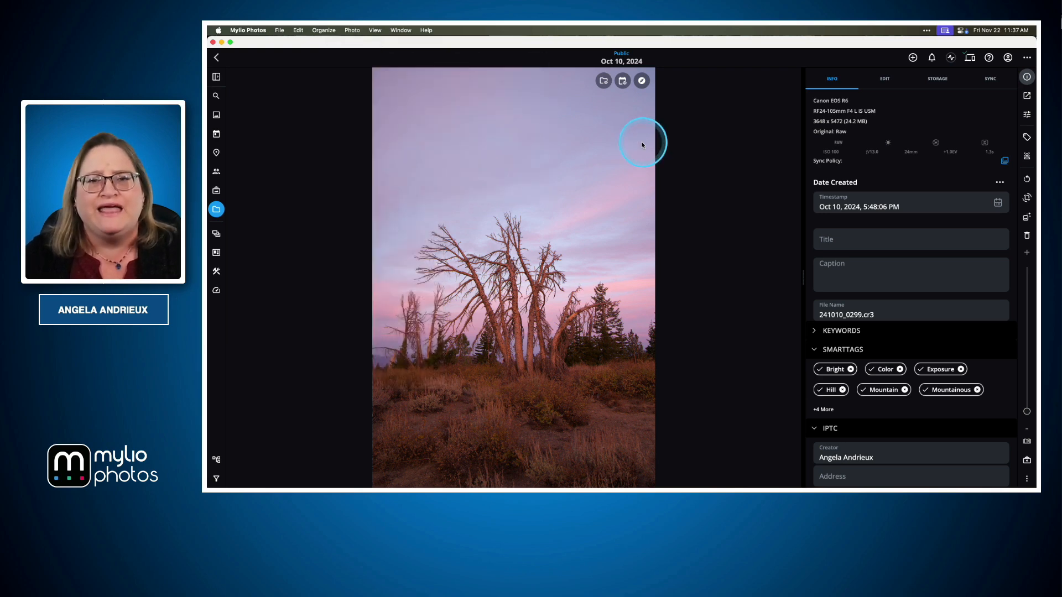
click(216, 57)
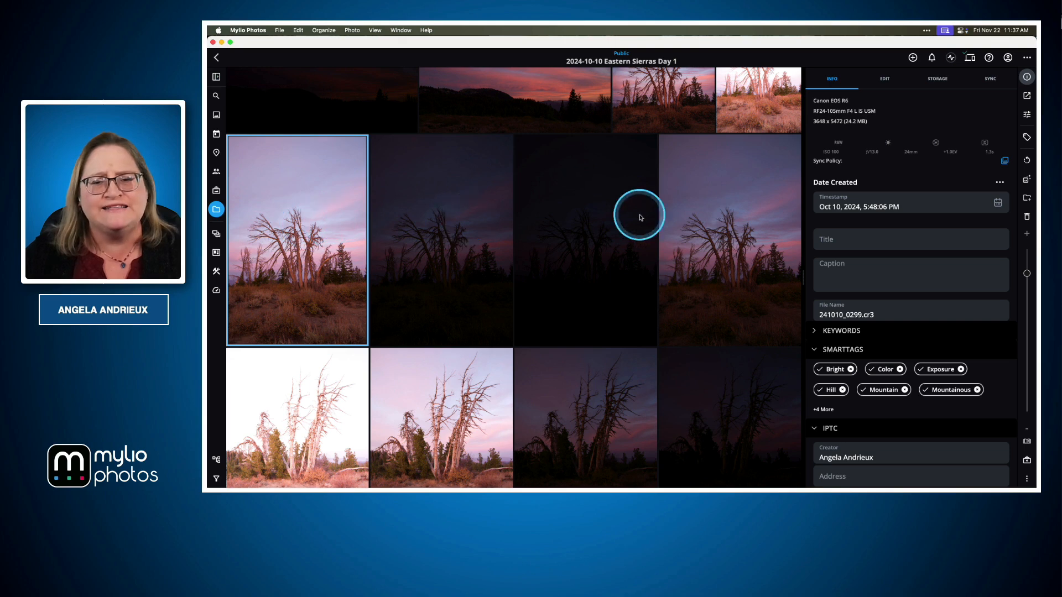
shift+click(707, 216)
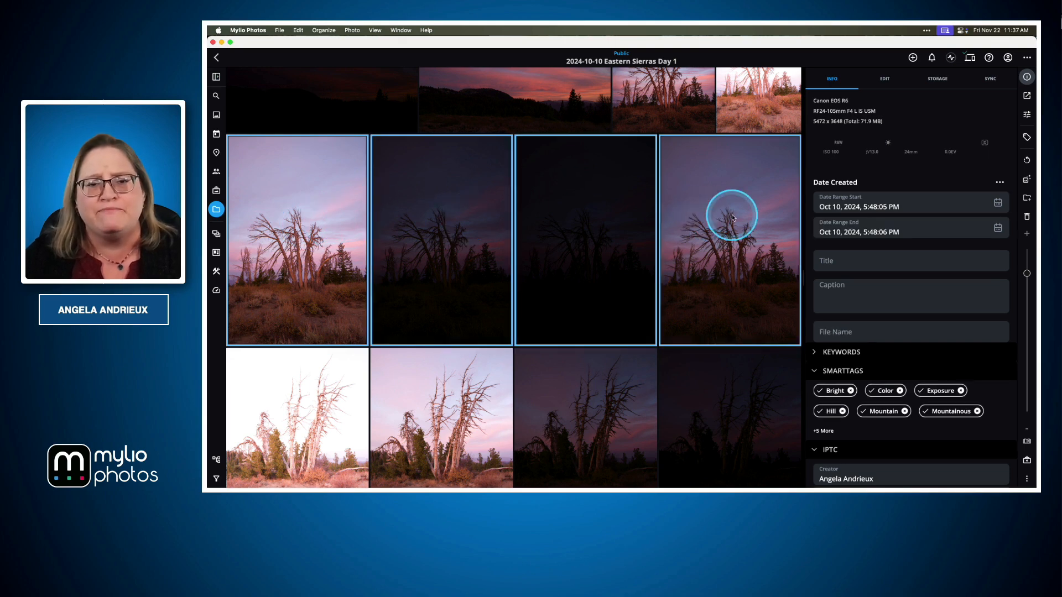
click(352, 31)
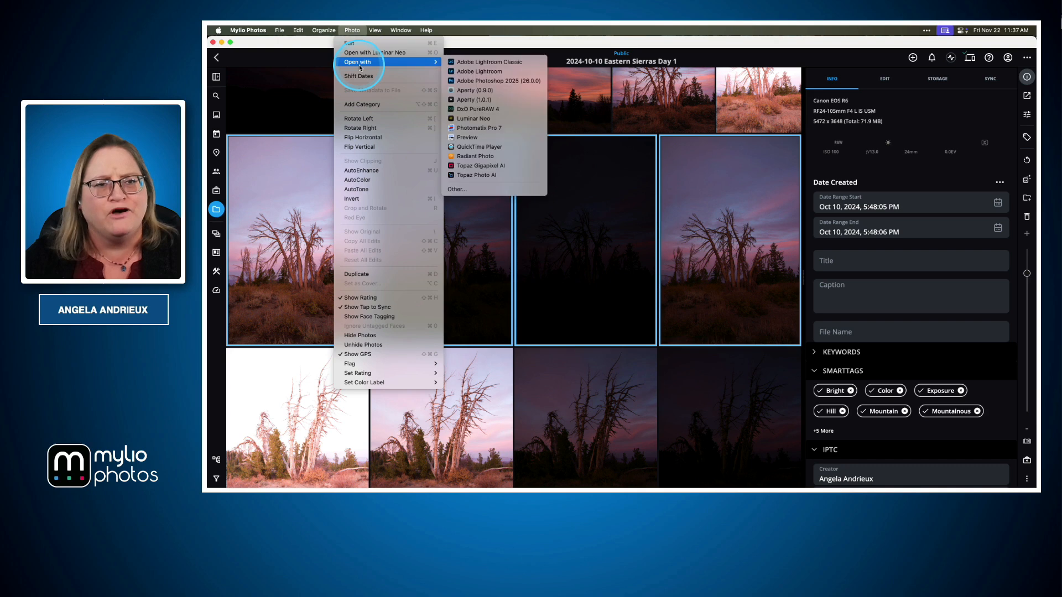
click(303, 220)
- Open the first tree photo on its own and send it to Luminar Neo as the original, preferring the RAW file
double_click(303, 219)
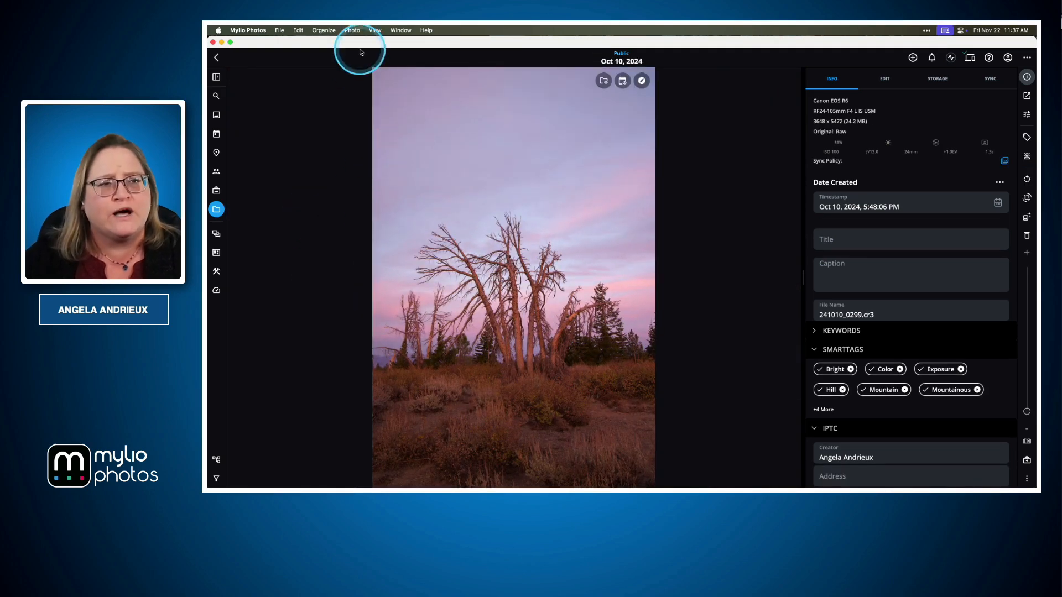
click(352, 30)
mouse_move(387, 62)
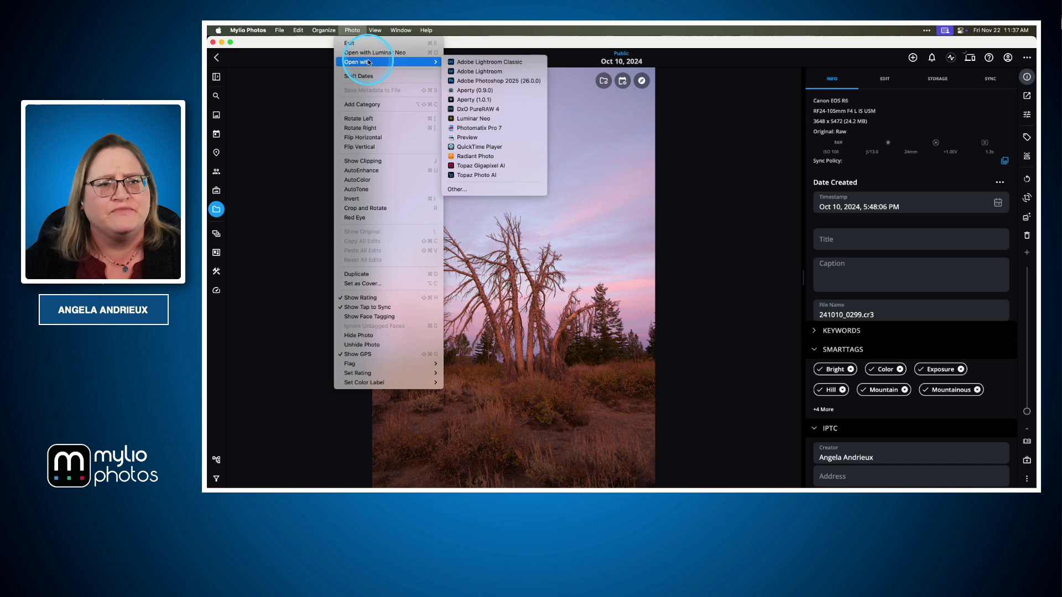
click(513, 121)
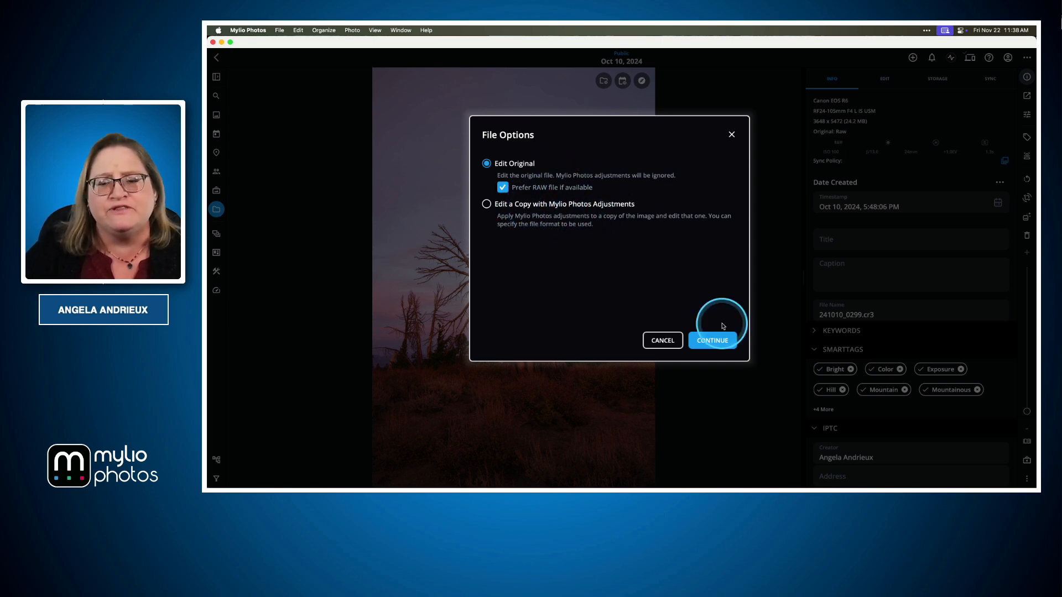
click(715, 341)
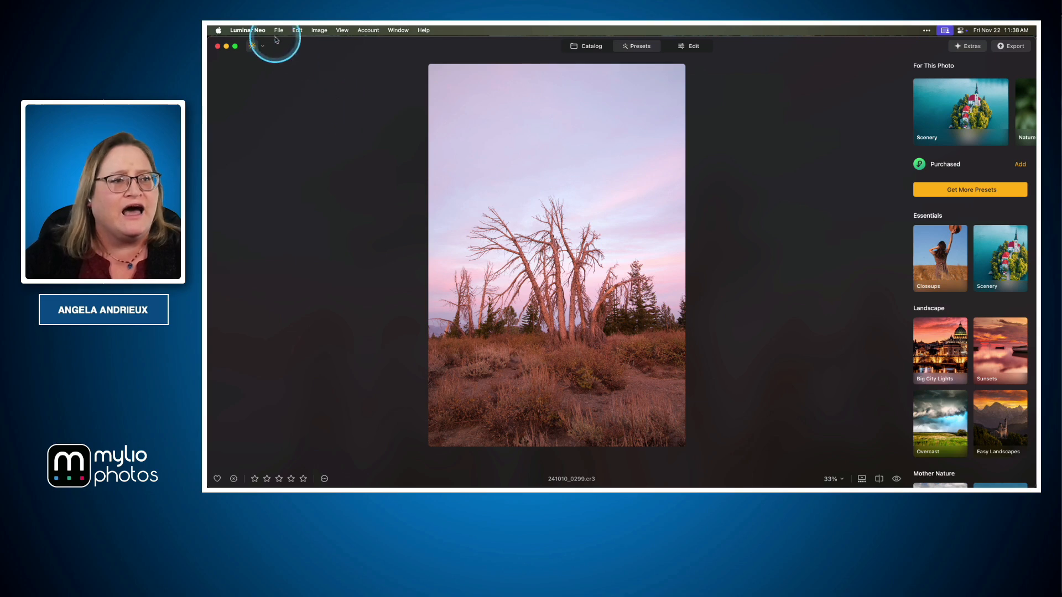
click(249, 31)
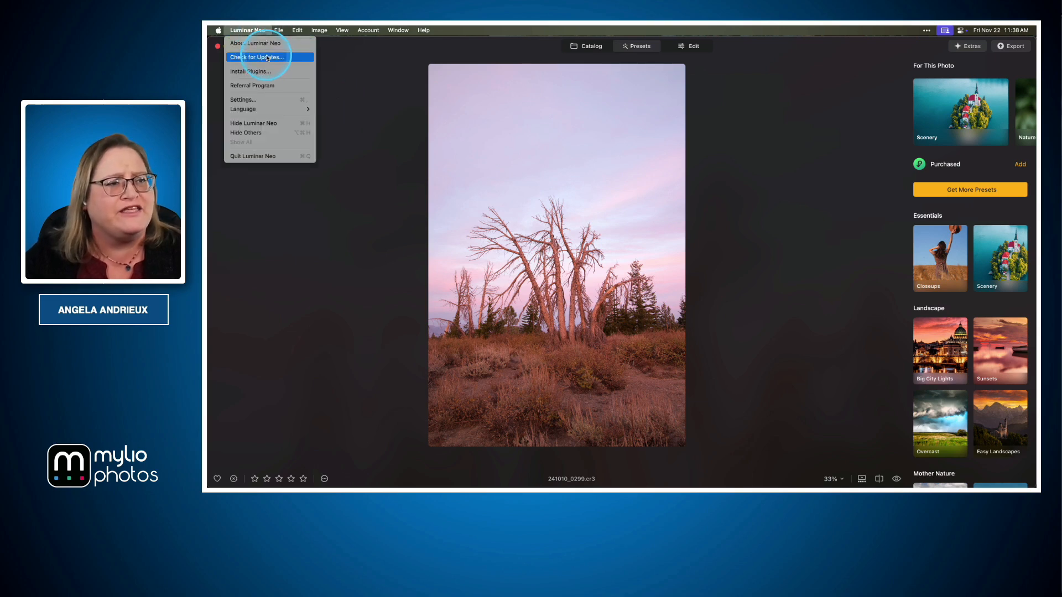
click(412, 224)
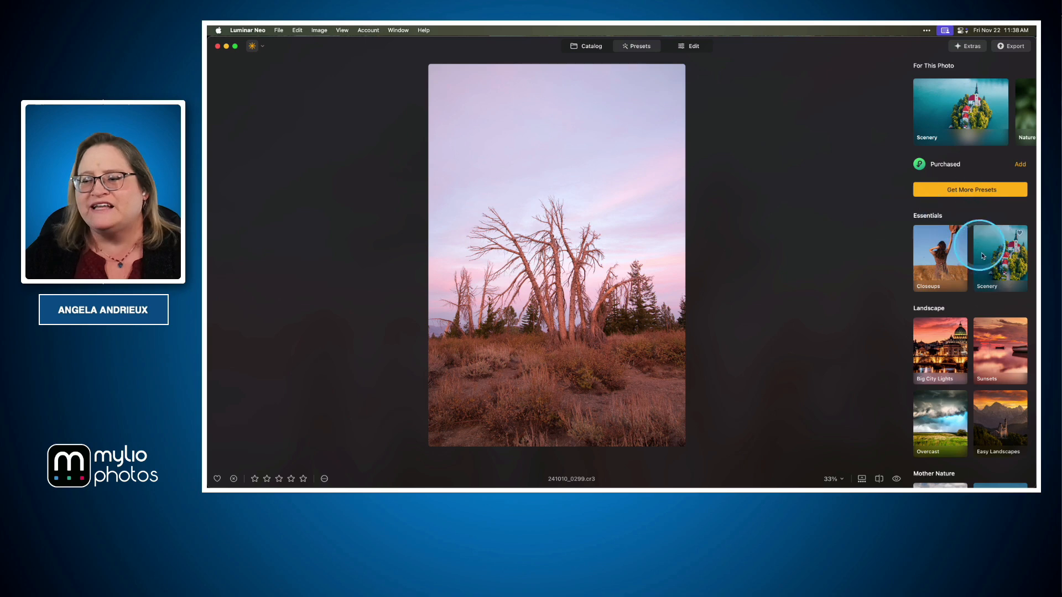
scroll(987, 285, down, 3)
scroll(988, 286, down, 4)
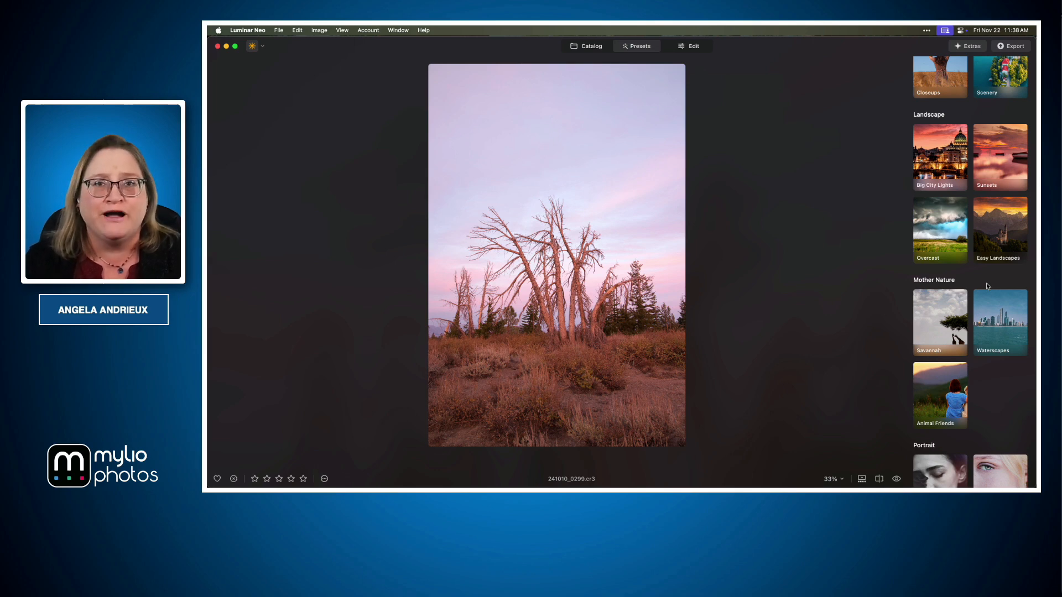
click(850, 192)
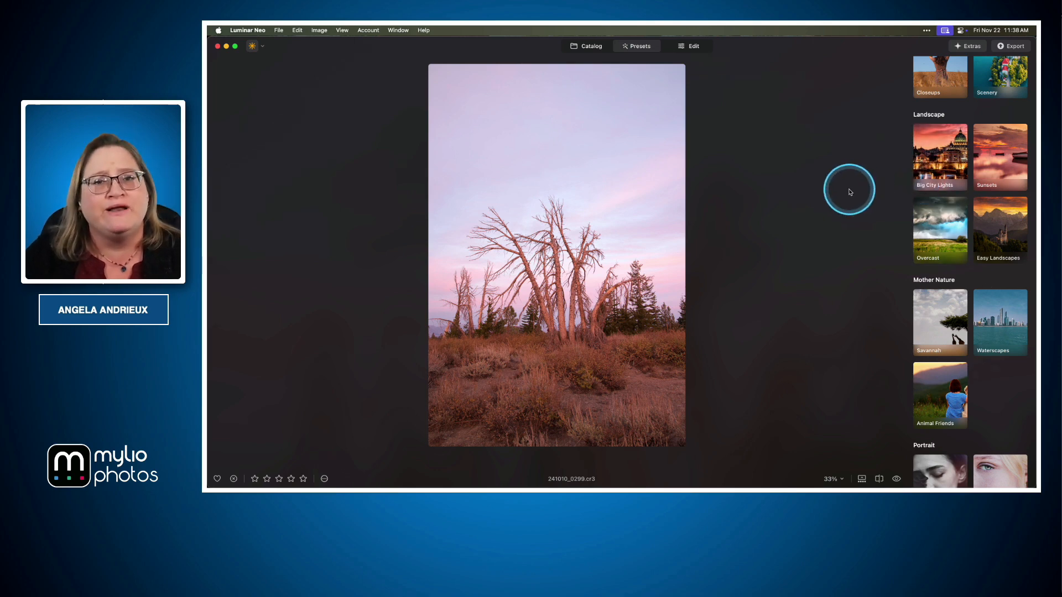
- Use the Develop tool to set the photo's Highlights to -100 and Exposure to -0.34
click(686, 50)
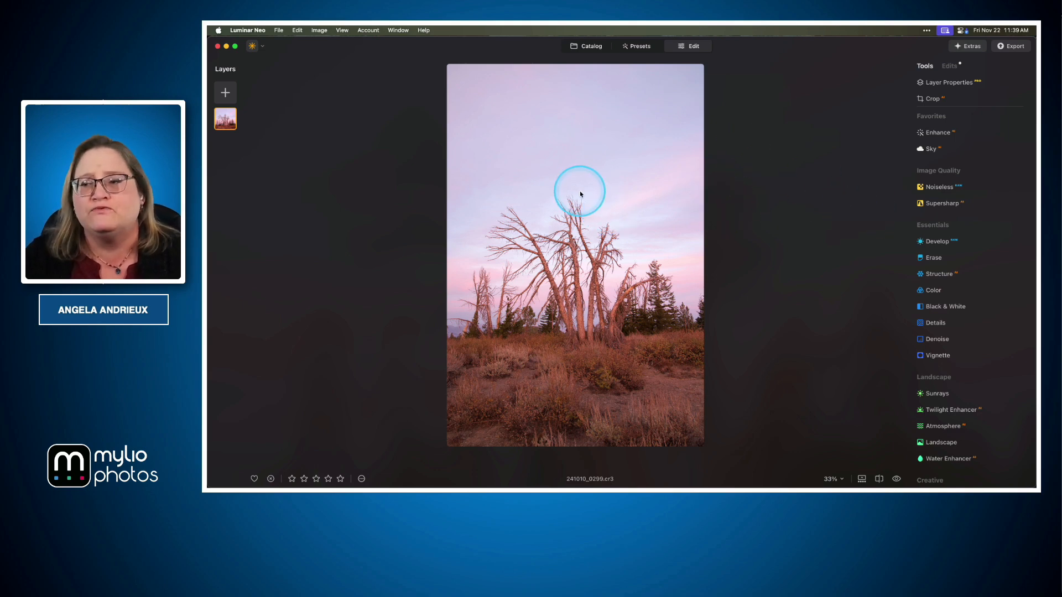
click(936, 244)
scroll(954, 197, down, 3)
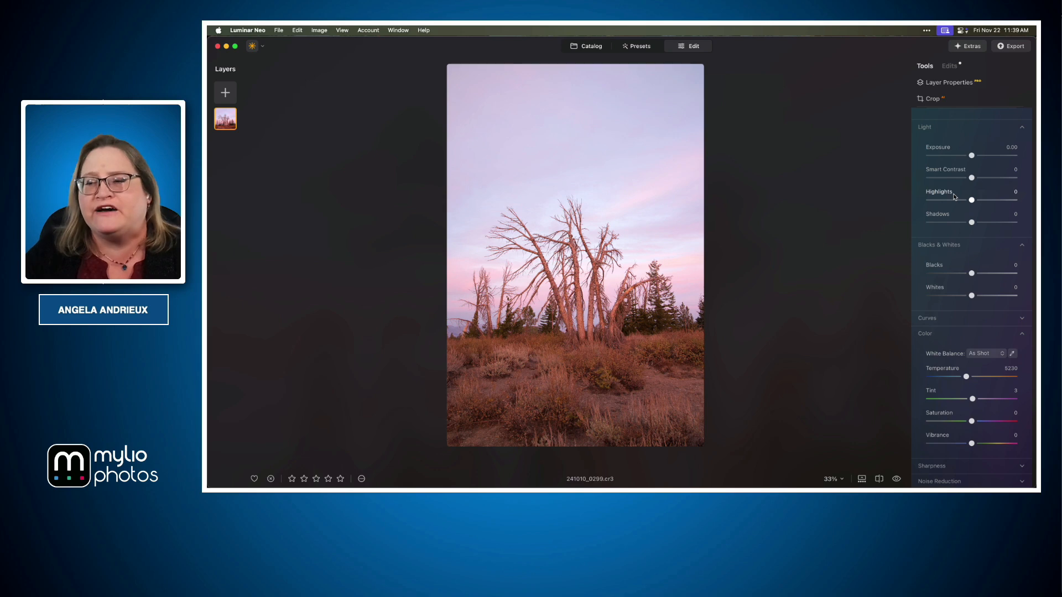
drag(973, 204, 909, 202)
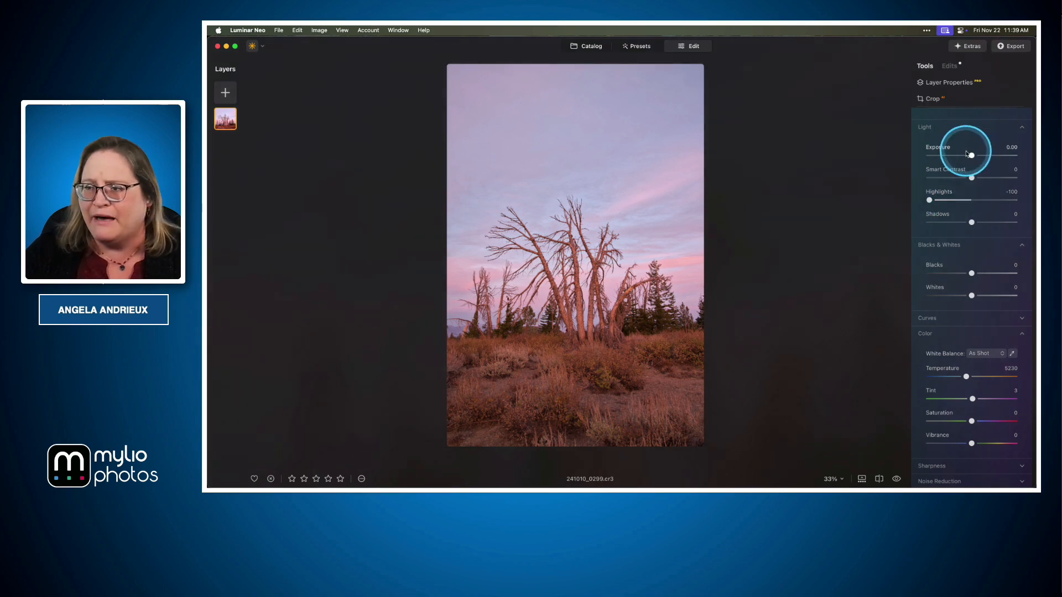
drag(971, 158, 968, 157)
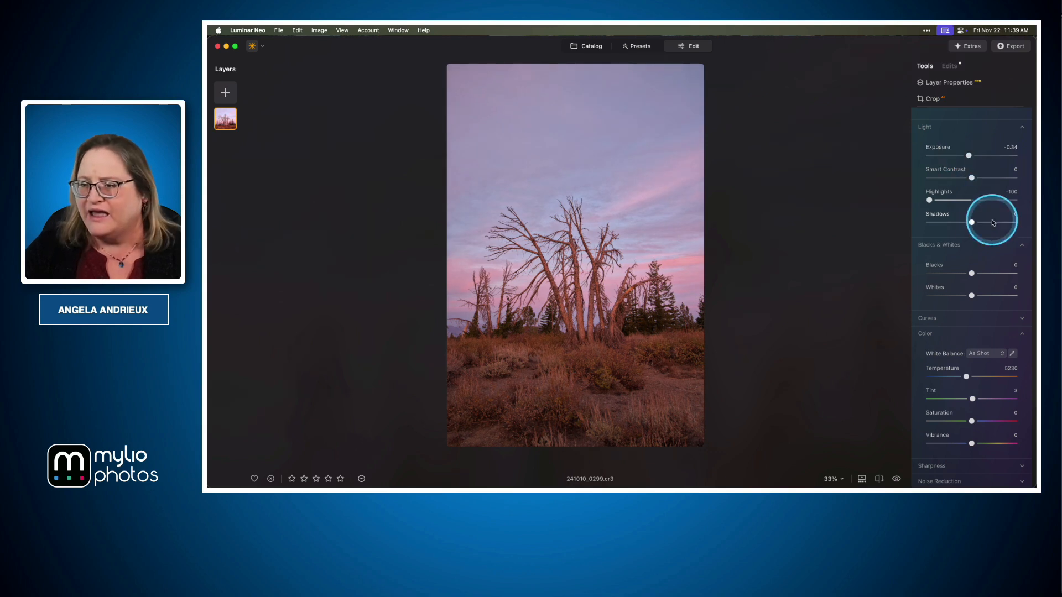
- Compare the Daylight and Cloudy white balance presets and leave the photo's white balance on Daylight
scroll(993, 222, down, 1)
scroll(993, 222, down, 5)
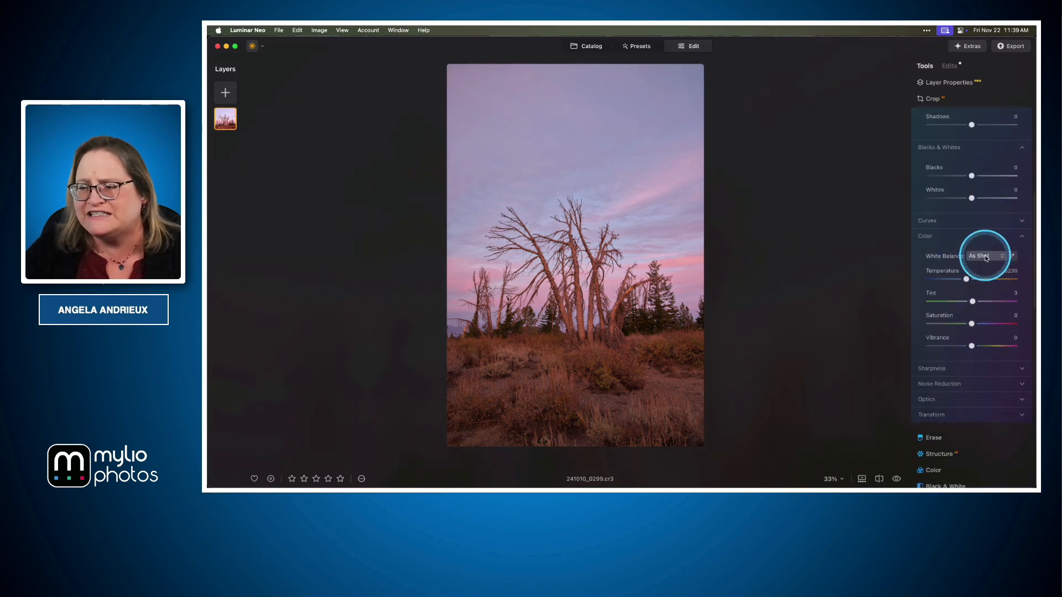
click(982, 256)
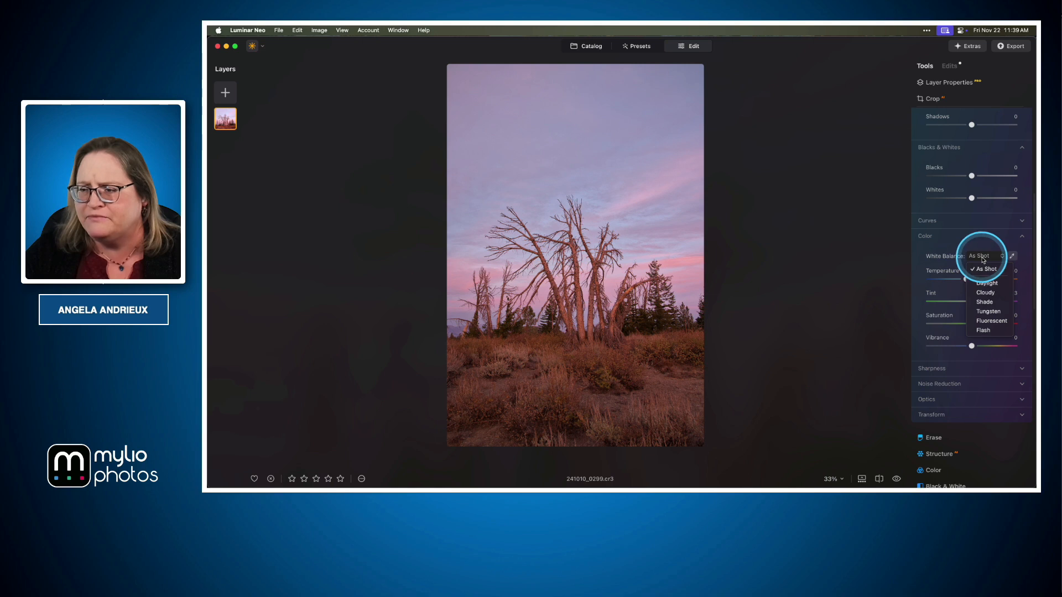
click(987, 283)
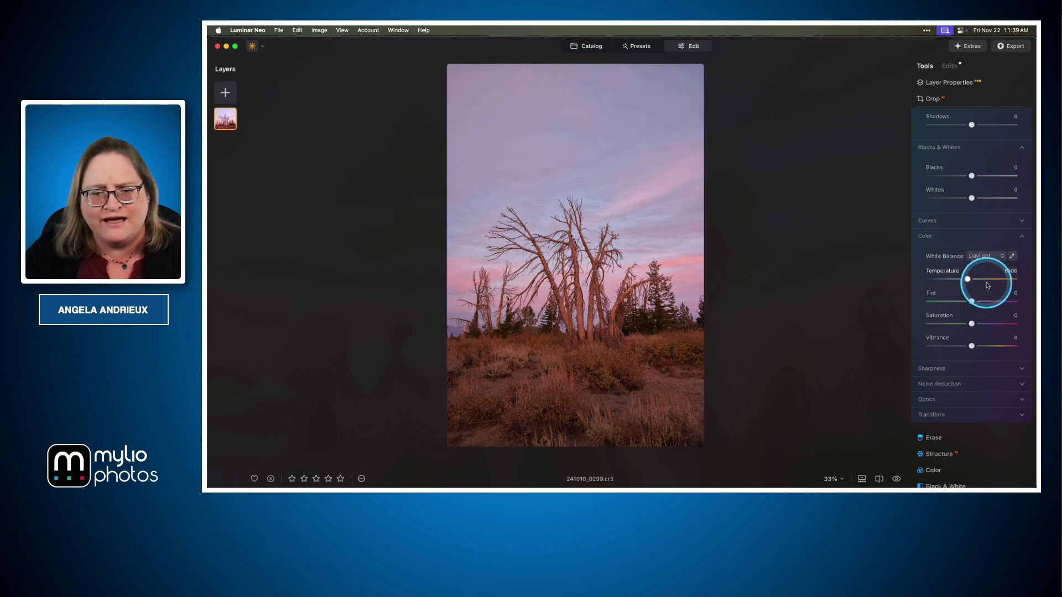
click(1000, 256)
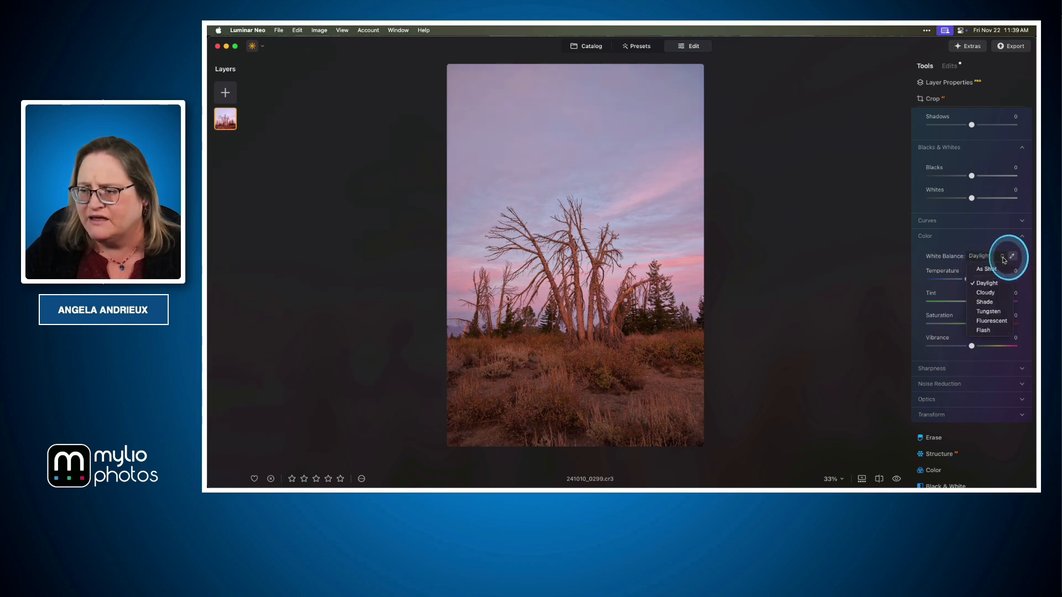
click(993, 293)
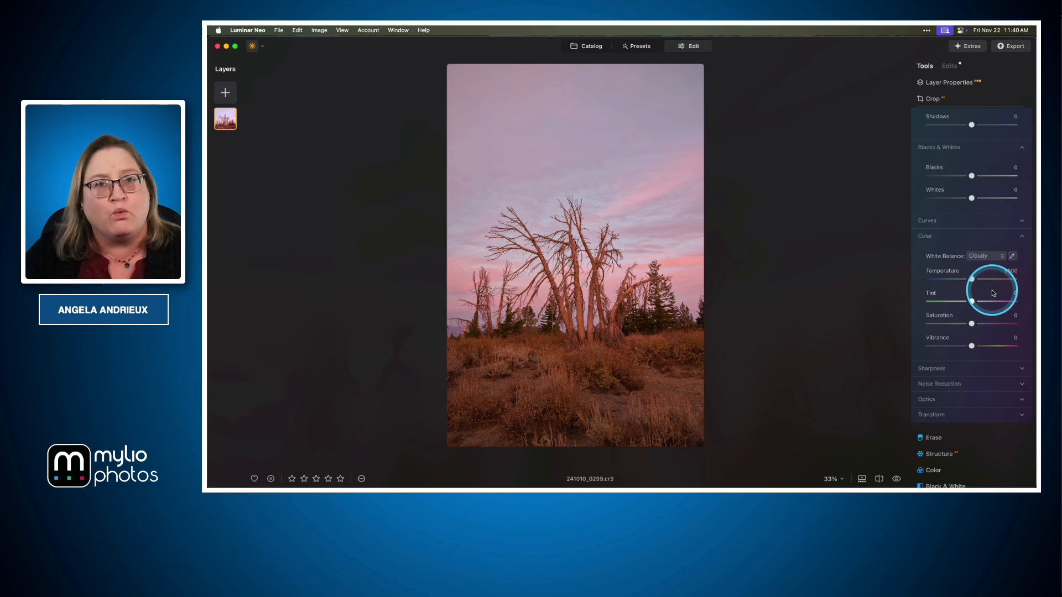
click(996, 256)
click(993, 284)
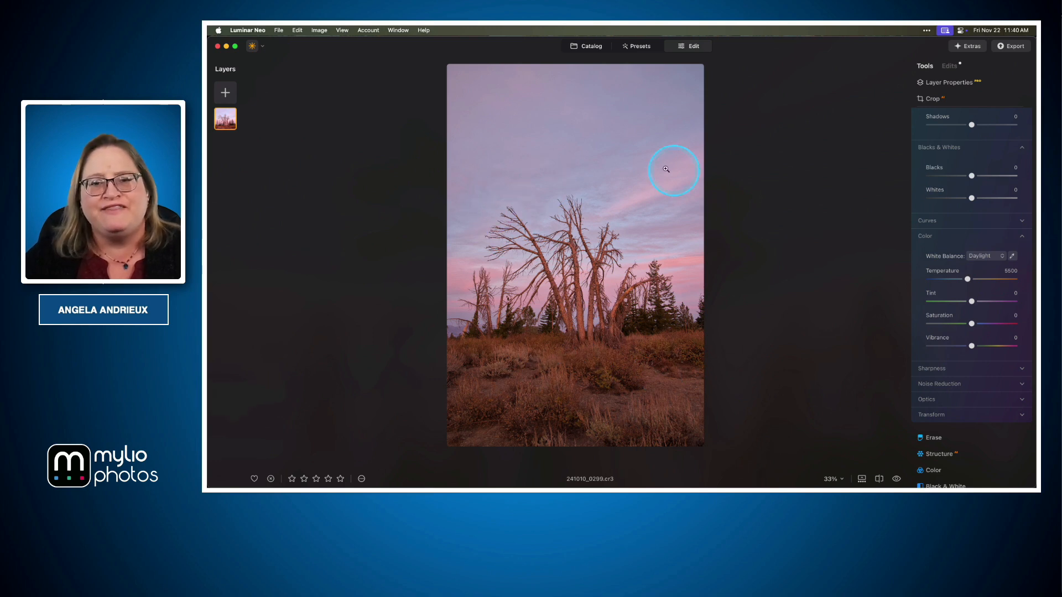
- Set the Sharpen amount in the Develop tool's sharpness settings to 30
scroll(951, 350, down, 3)
click(944, 339)
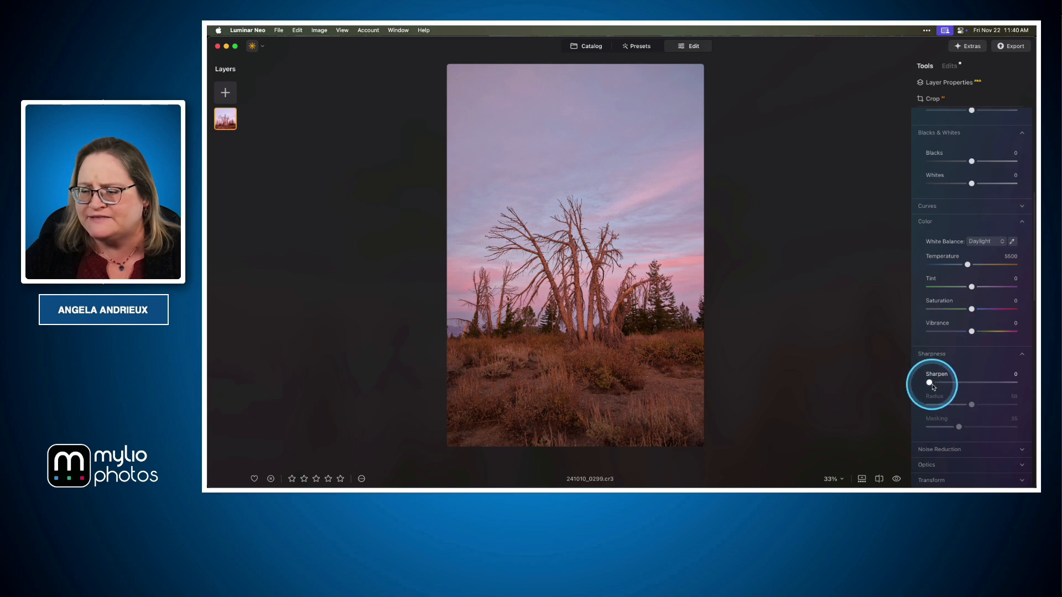
drag(953, 384, 958, 385)
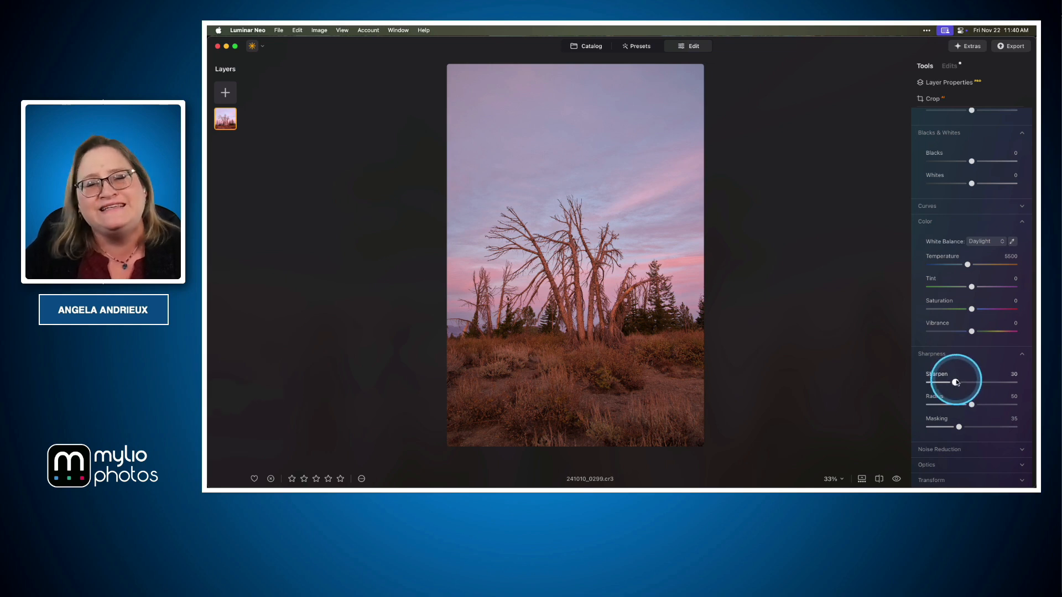
- Enable Auto Distortion Corrections, Auto Fix Chromatic Aberrations and Auto Defringe in the Develop tool's optics settings
scroll(957, 382, down, 3)
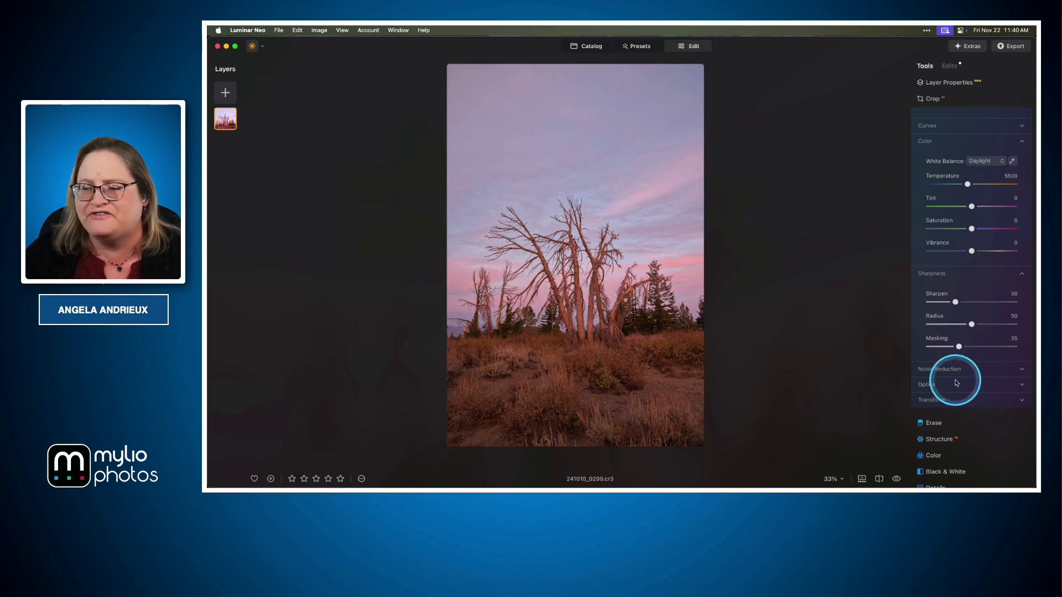
click(940, 385)
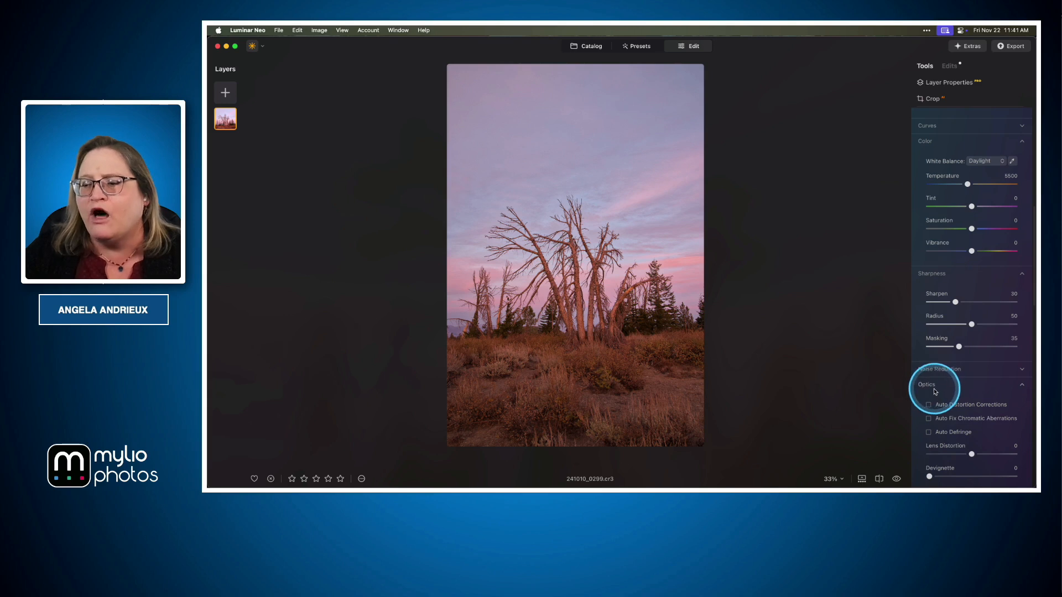
scroll(935, 388, down, 2)
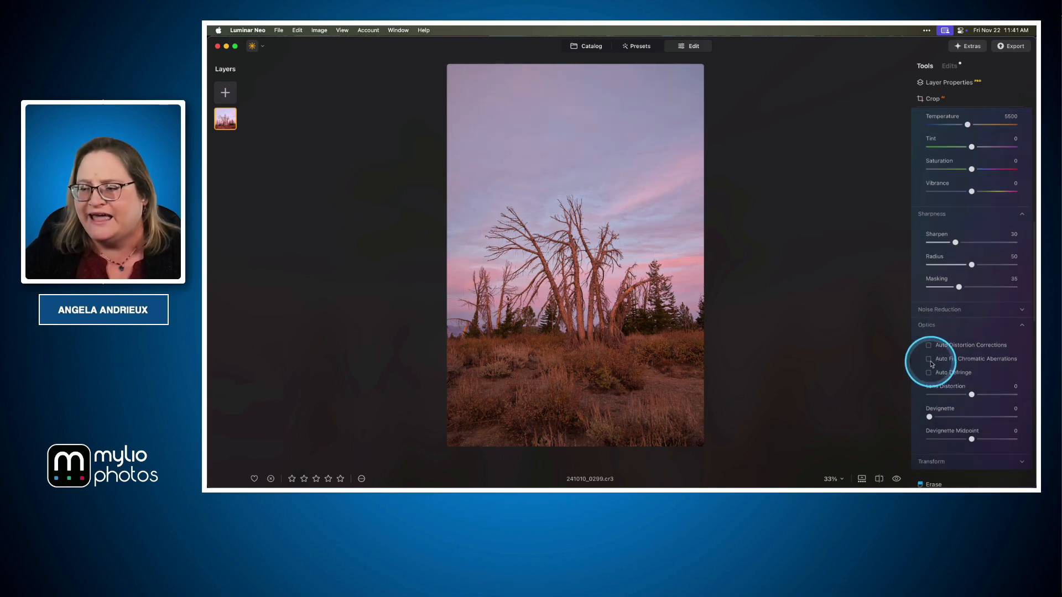
click(928, 347)
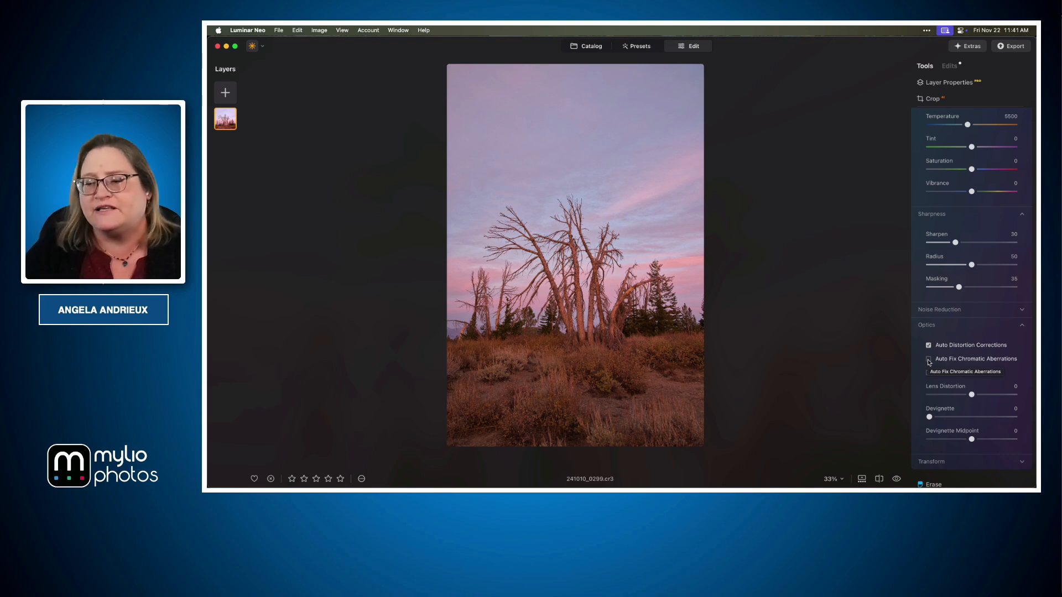
click(929, 360)
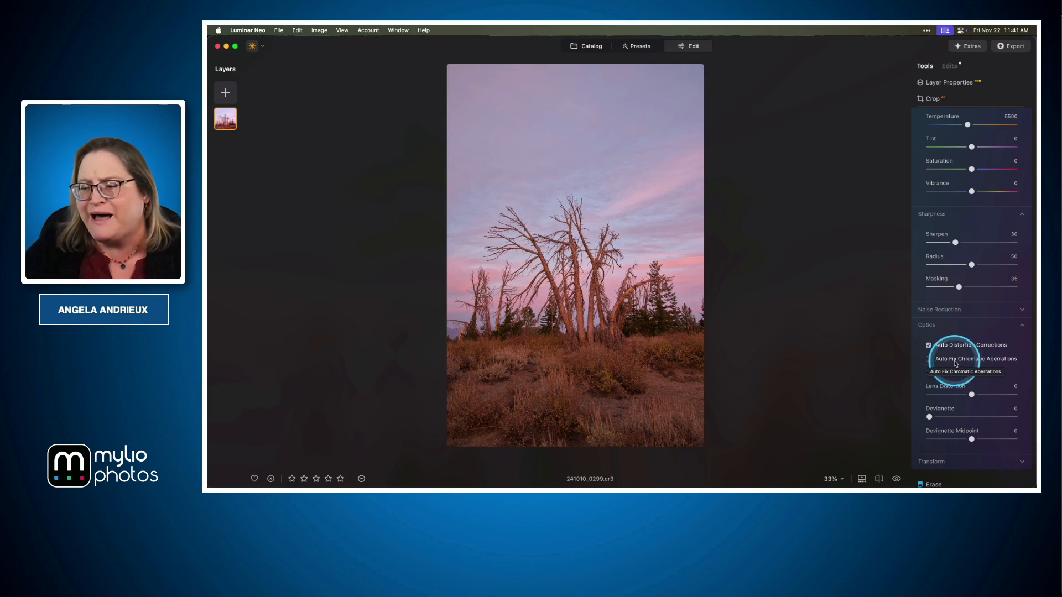
click(929, 373)
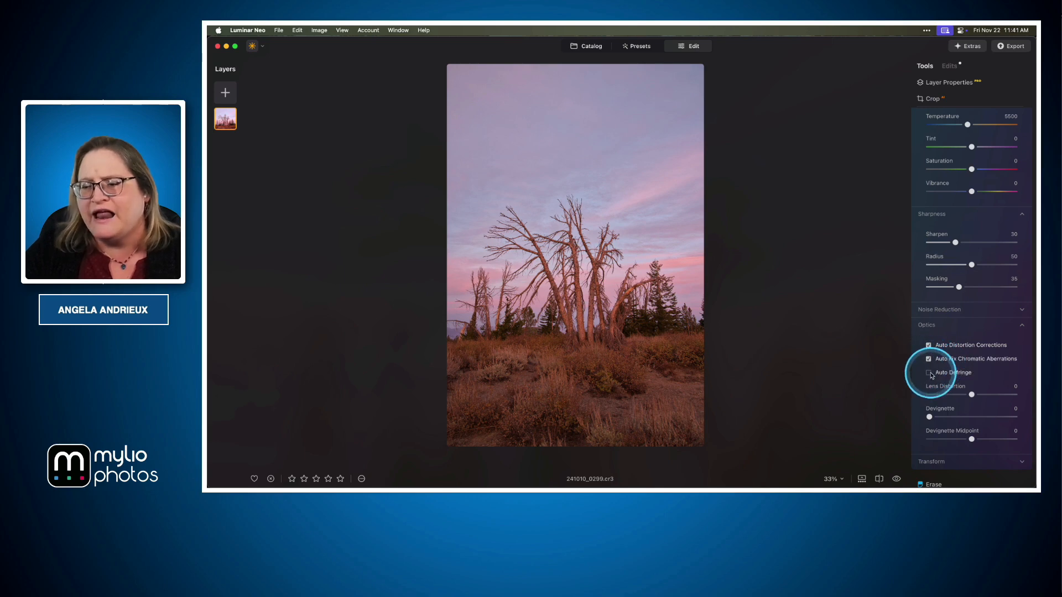
click(981, 401)
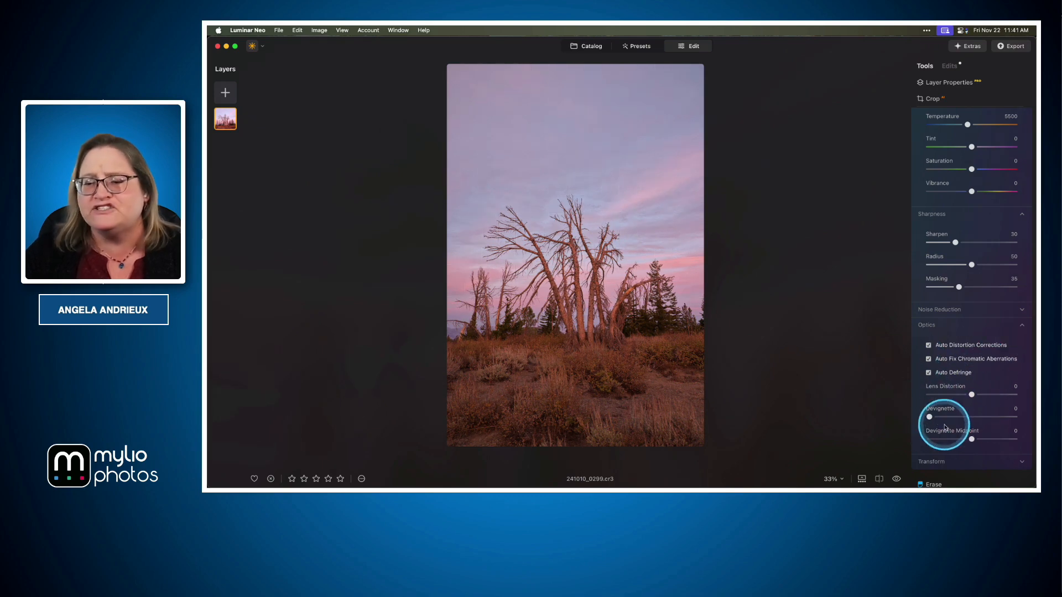
scroll(948, 432, down, 2)
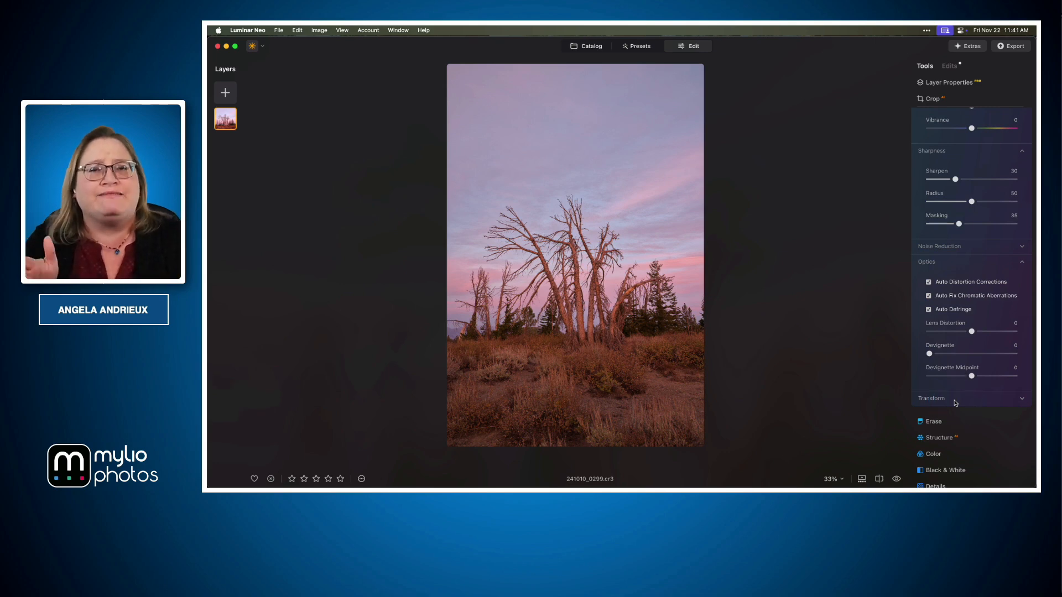
- Look over the Develop tool's Transform settings and close the Develop tool
click(956, 404)
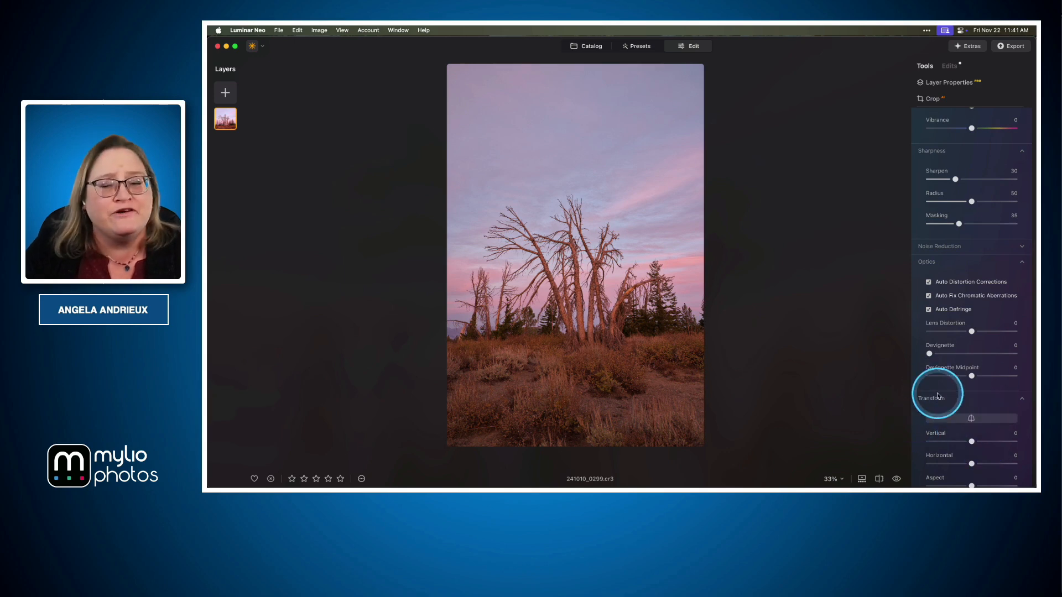
scroll(987, 226, up, 1)
scroll(987, 226, up, 10)
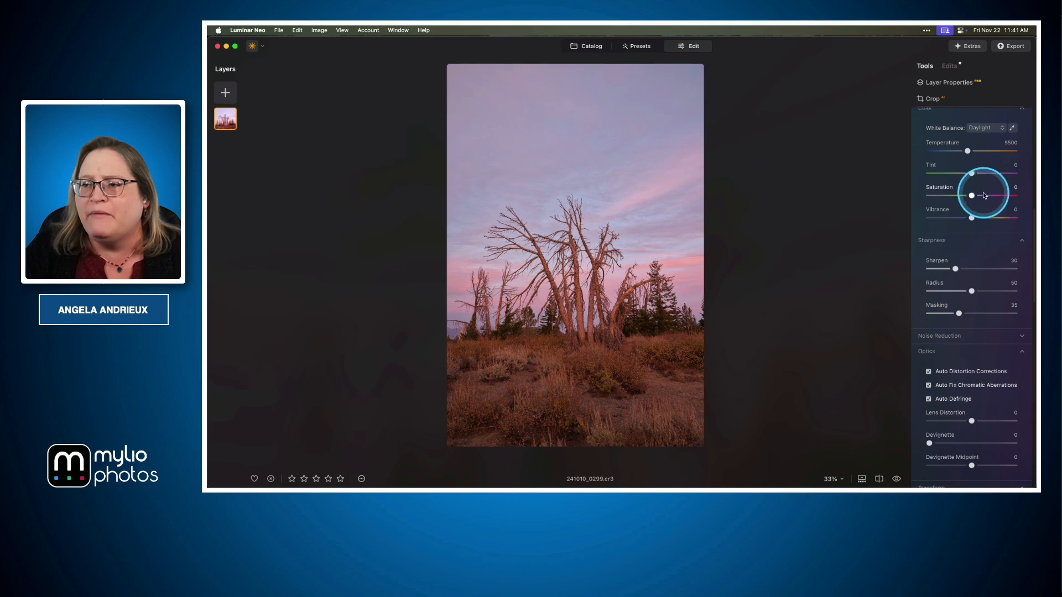
scroll(971, 148, up, 3)
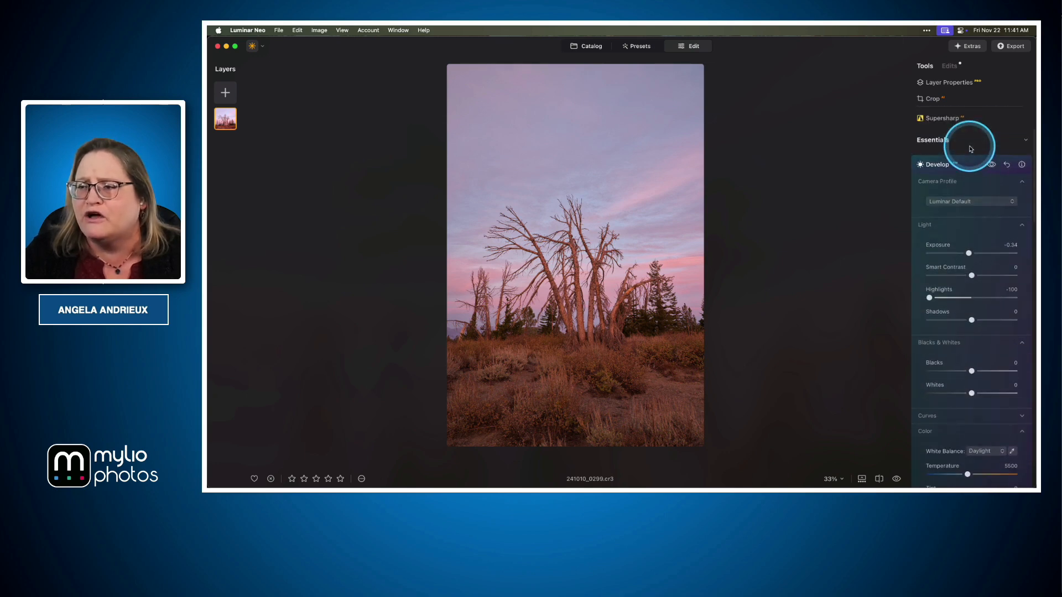
click(969, 164)
scroll(969, 168, up, 4)
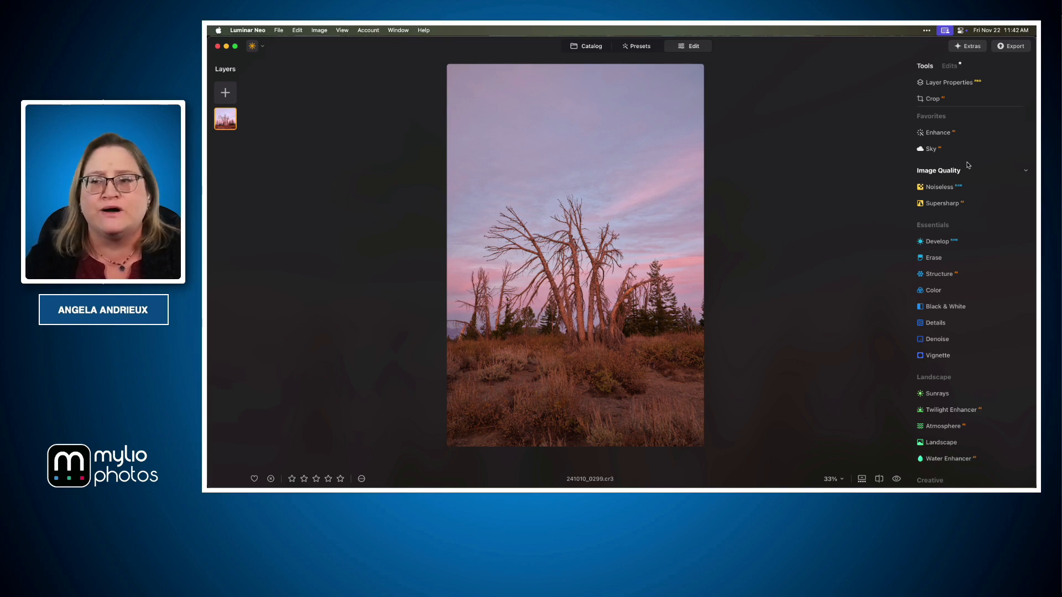
- Use the Enhance tool to set the photo's Accent to 32 and Sky Enhancer to 45
click(941, 133)
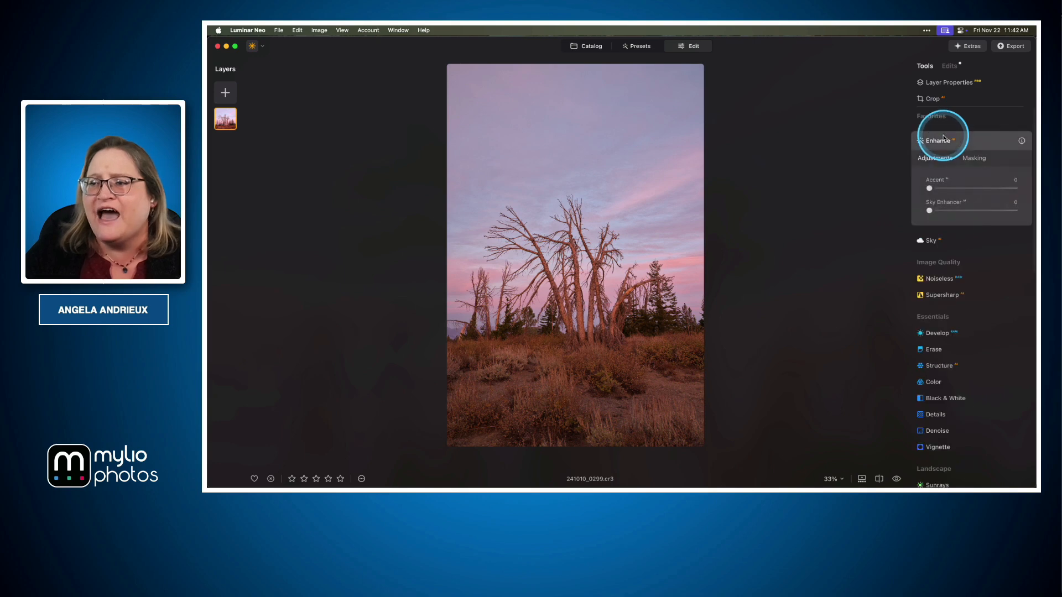
drag(929, 188, 959, 189)
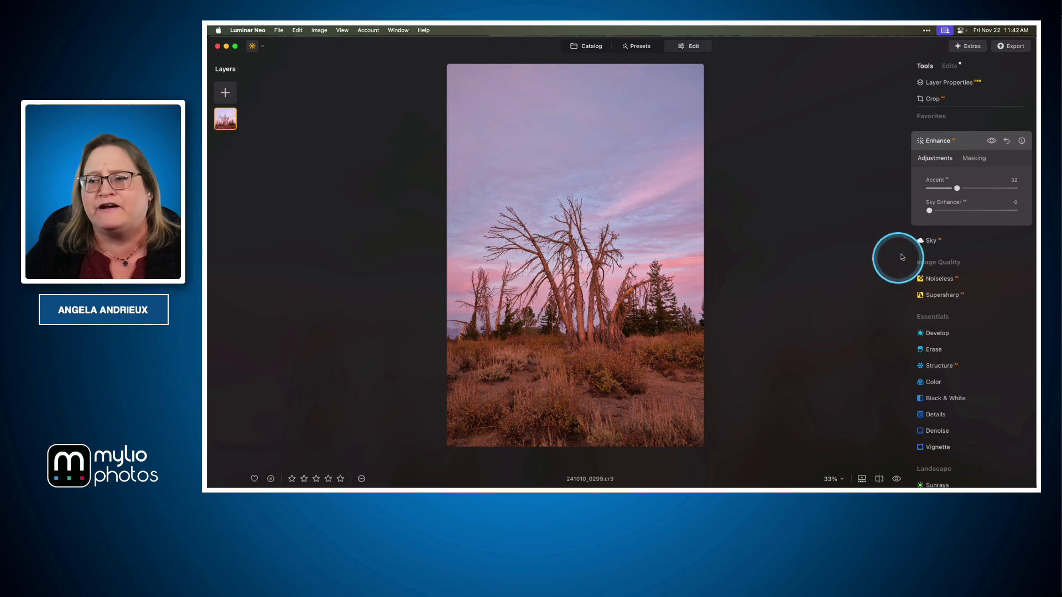
drag(931, 216, 970, 212)
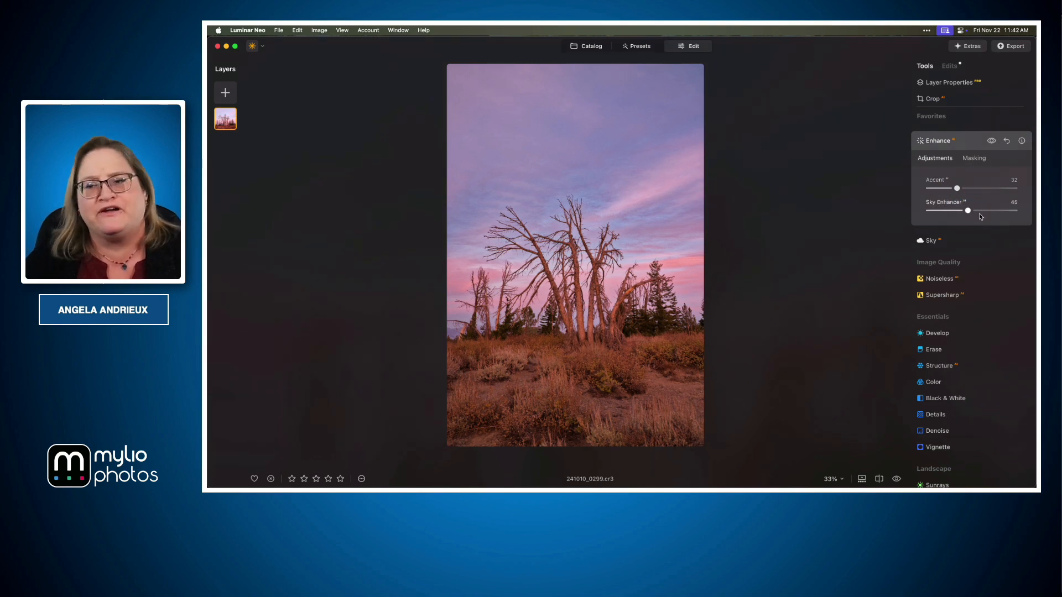
- Use the Landscape tool to set the photo's Dehaze to 11 and Golden Hour to 14
scroll(954, 283, down, 3)
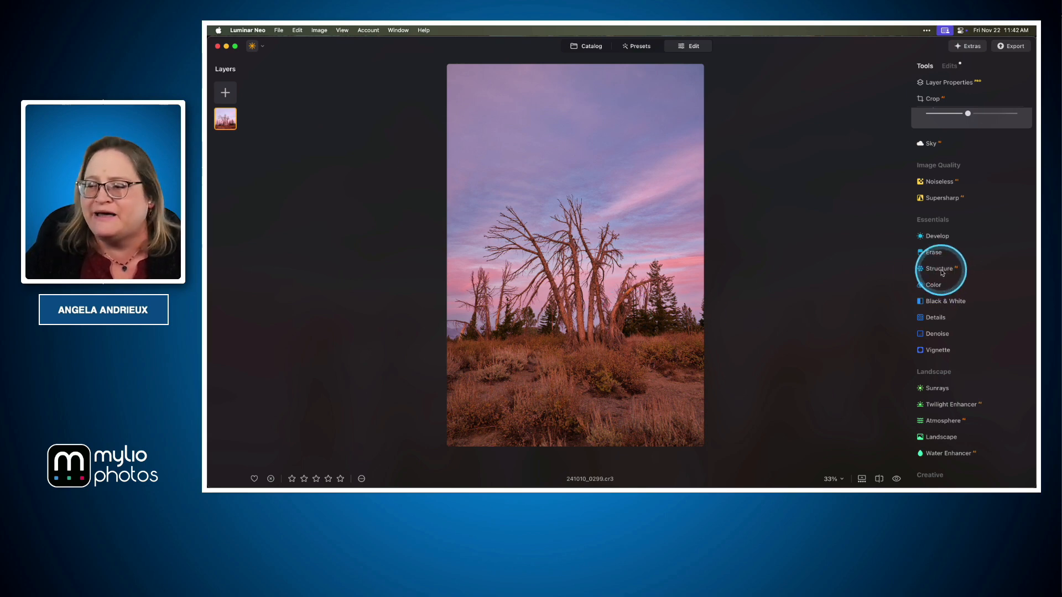
scroll(942, 272, down, 2)
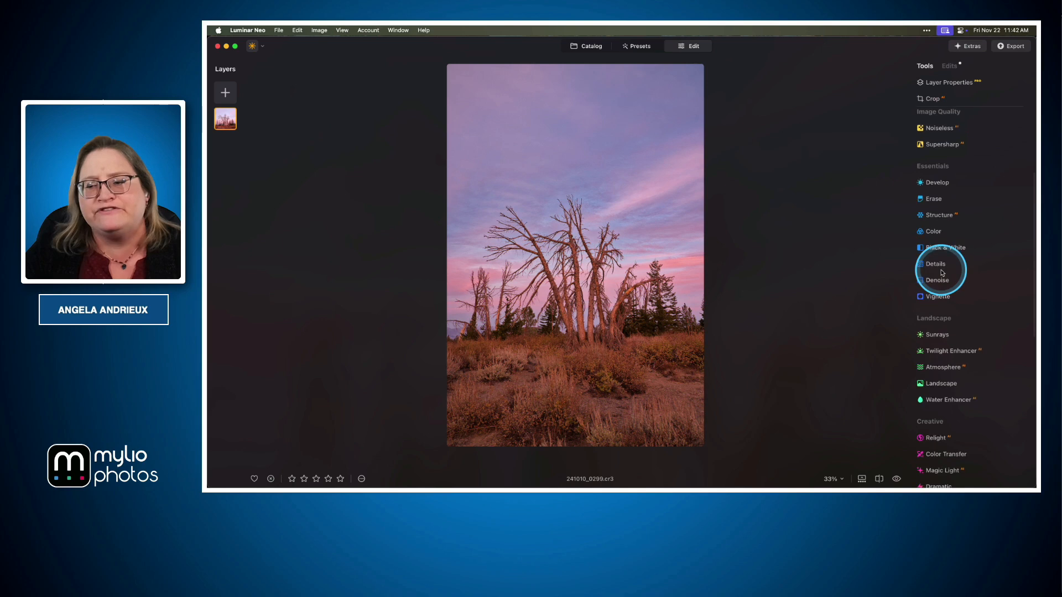
scroll(943, 273, down, 3)
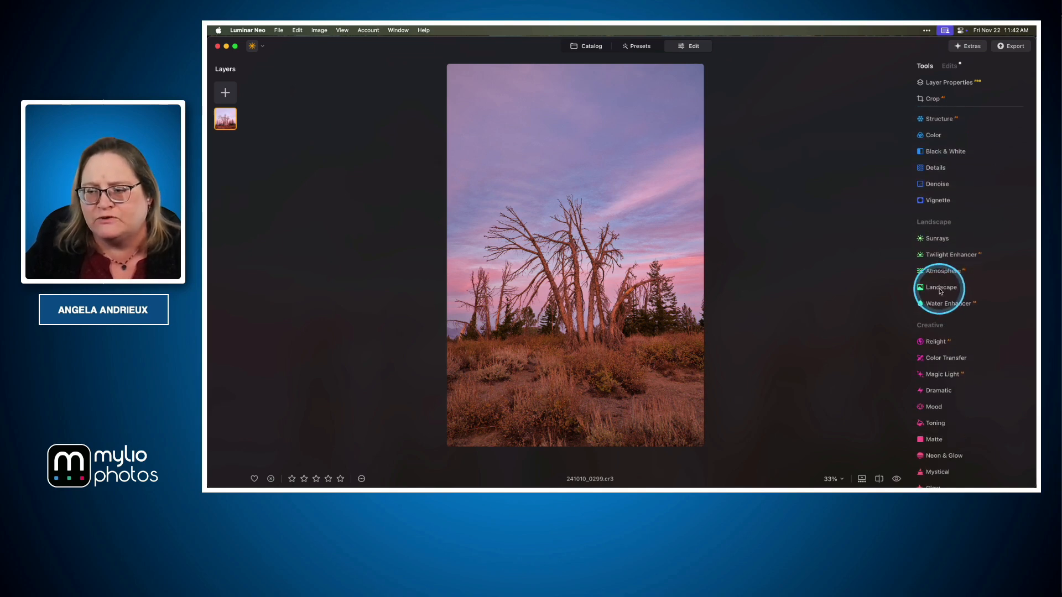
click(940, 289)
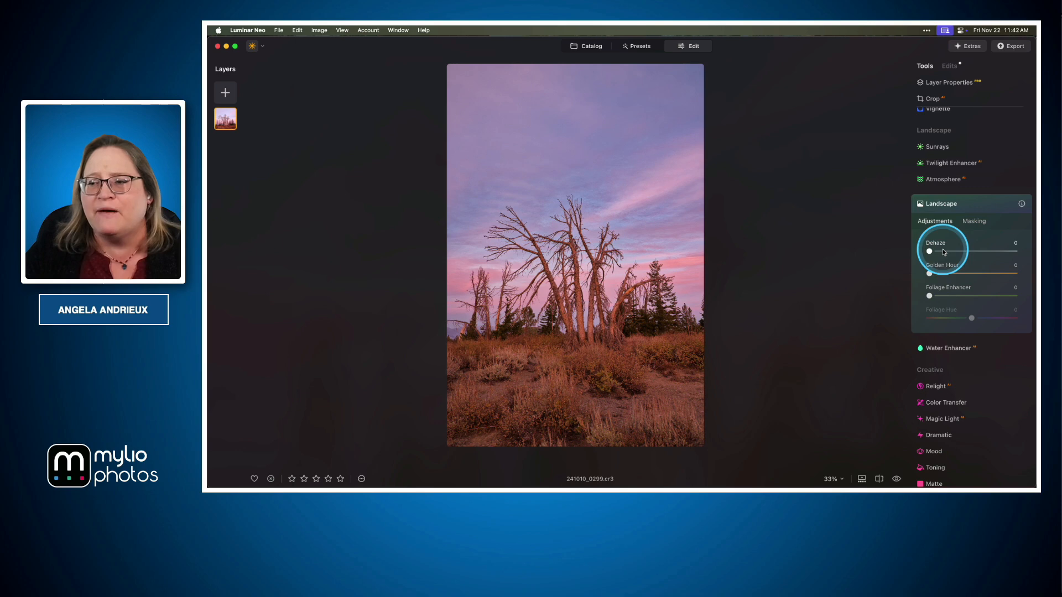
mouse_move(931, 255)
mouse_down()
mouse_move(950, 254)
mouse_move(941, 254)
mouse_up()
click(931, 275)
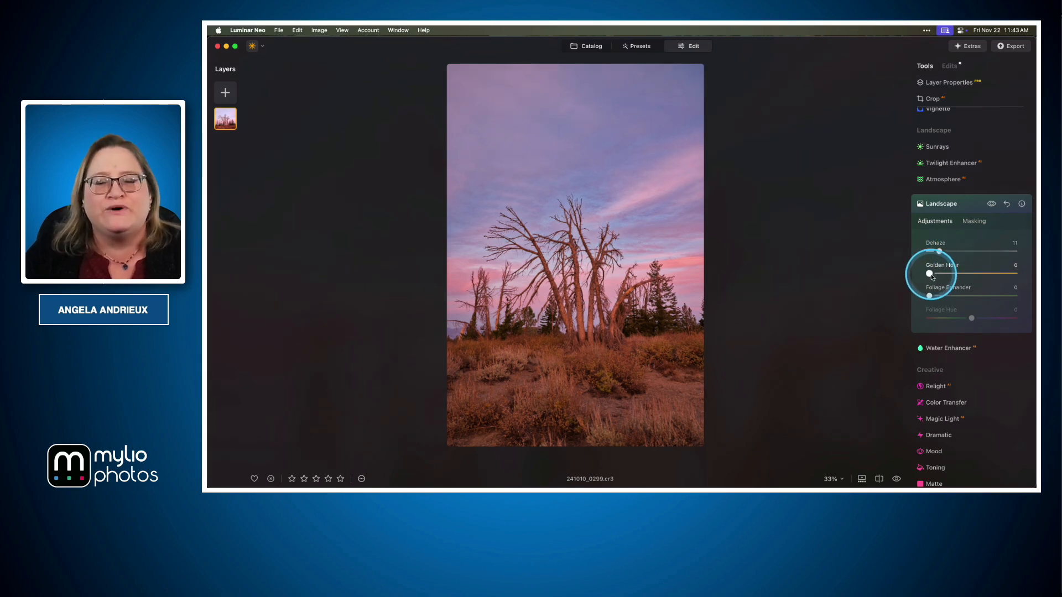
drag(932, 276, 989, 277)
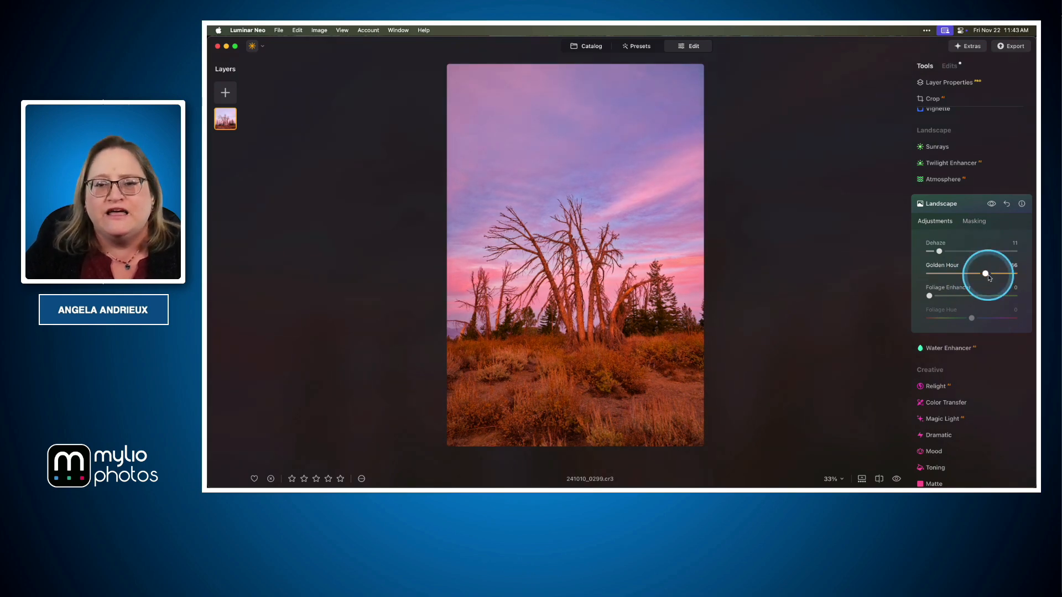
drag(989, 278, 943, 279)
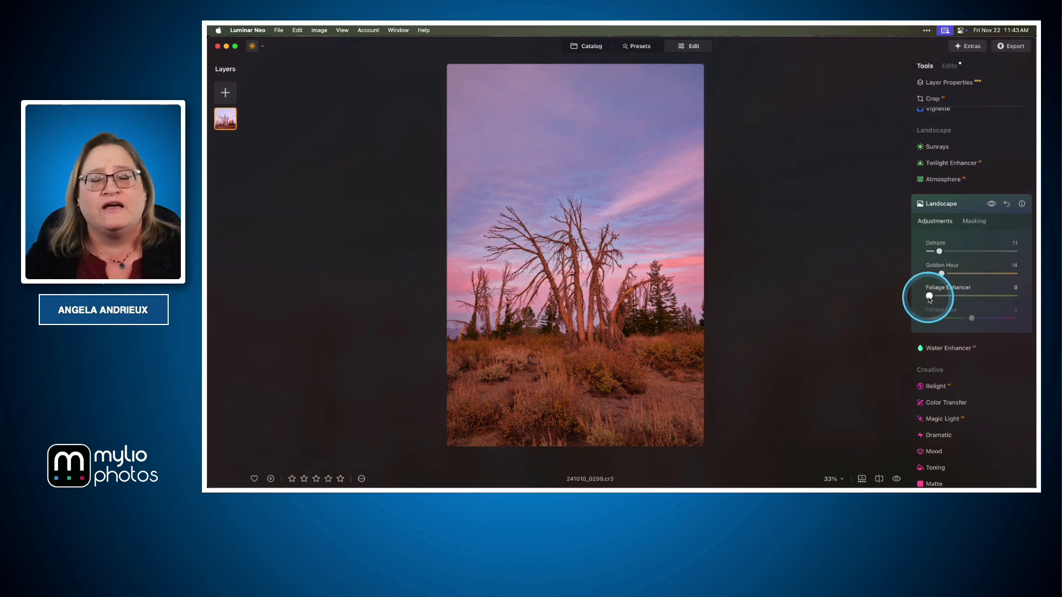
- Try a Foliage Enhancer value of 44 in the Landscape tool and return it to 0
drag(930, 297, 970, 299)
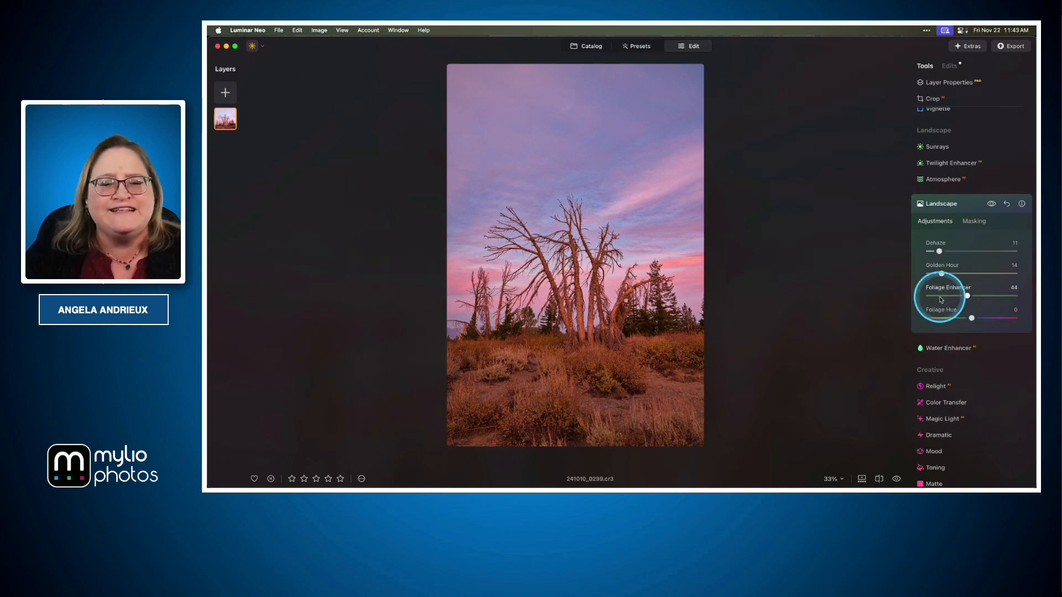
drag(967, 296, 882, 299)
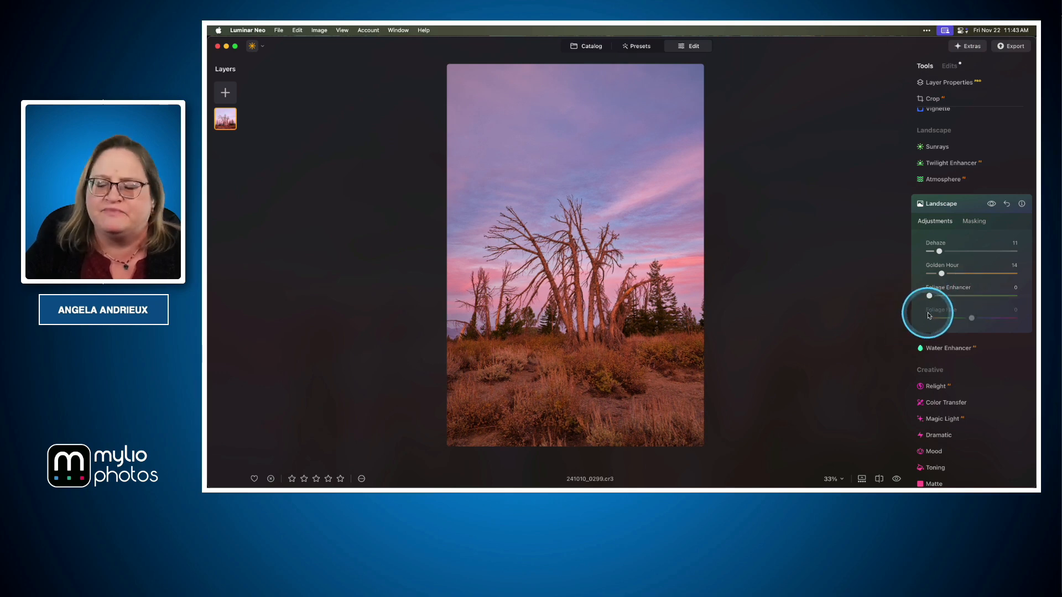
- Apply the Mystical effect with an Amount of 65 and inspect the trees at 100% zoom
scroll(921, 318, down, 3)
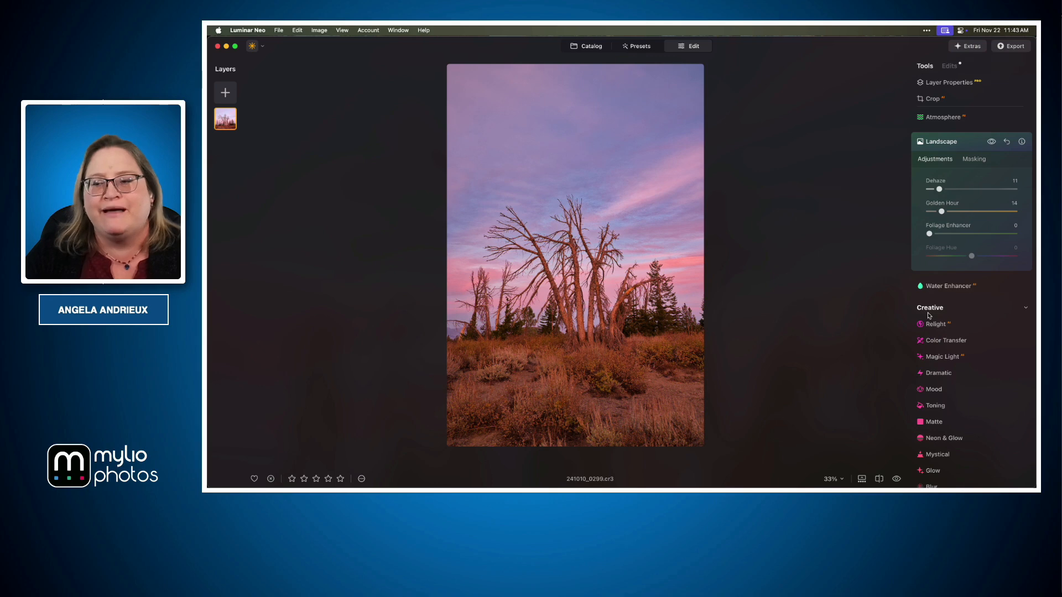
scroll(929, 315, down, 3)
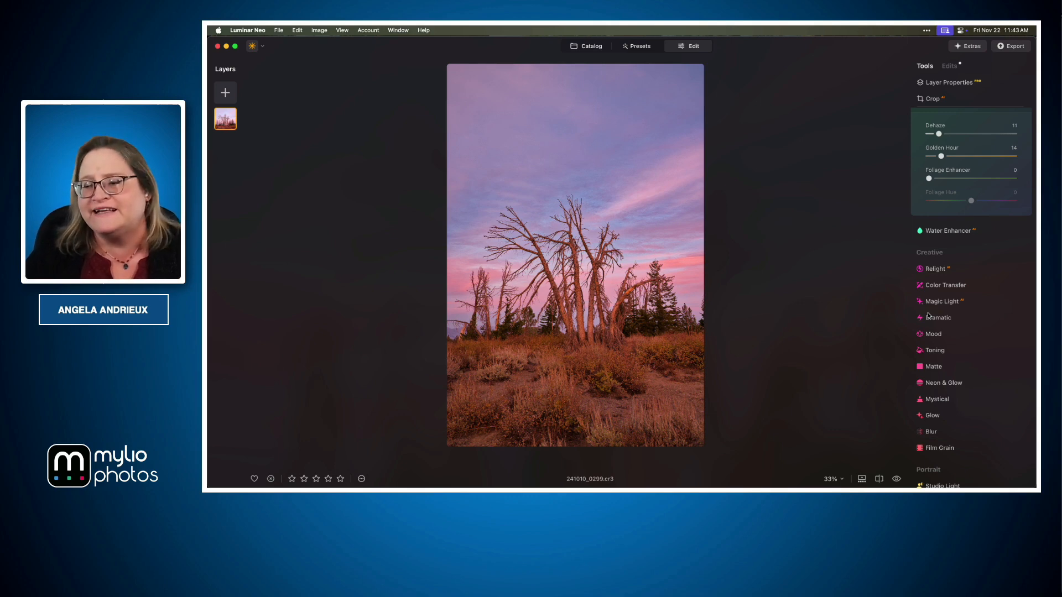
click(937, 399)
scroll(960, 310, down, 3)
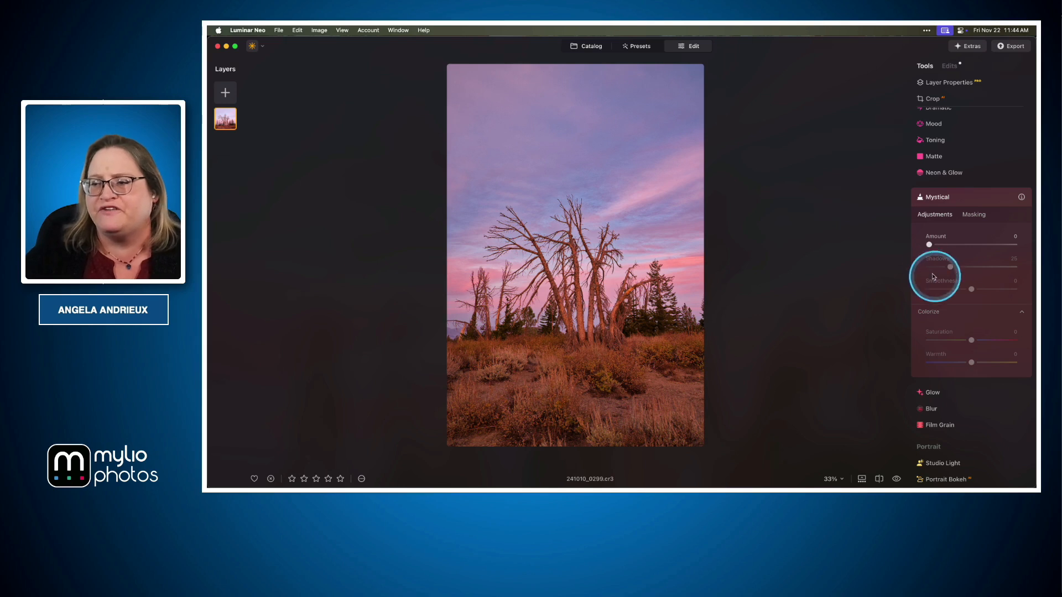
click(930, 244)
drag(932, 245, 988, 246)
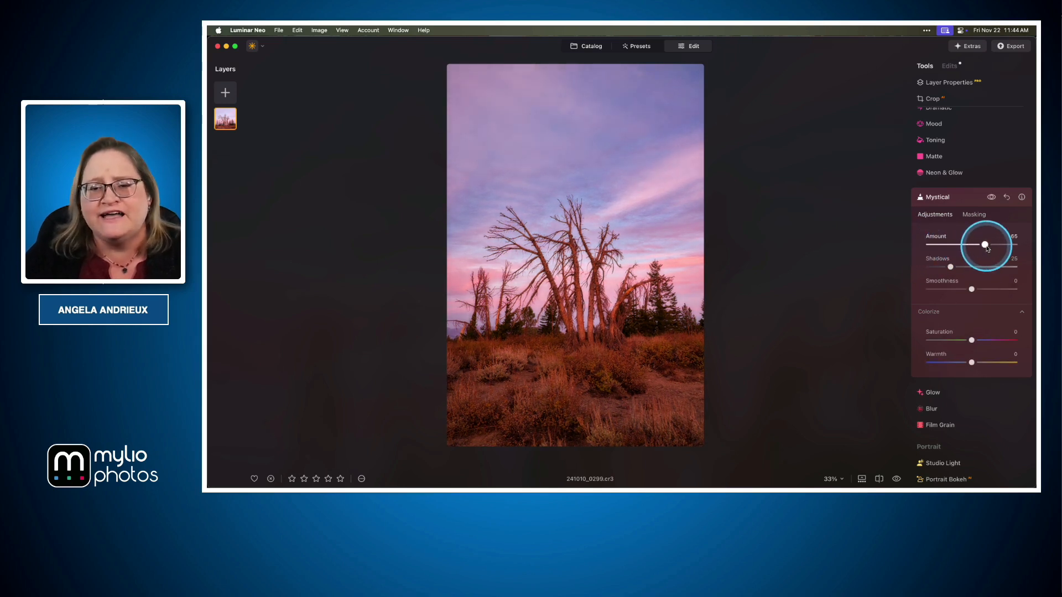
click(582, 302)
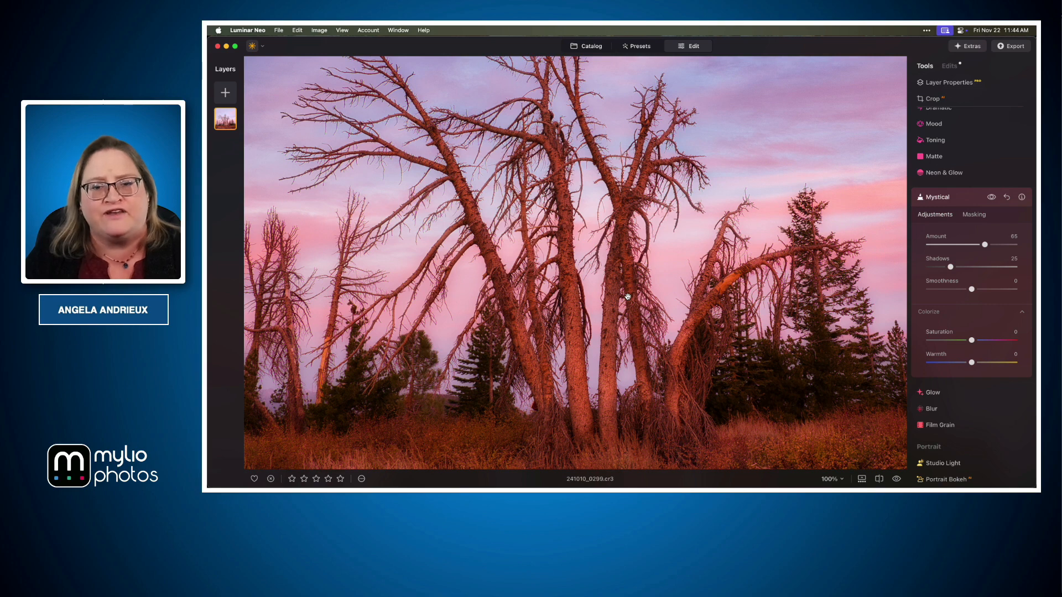
click(628, 297)
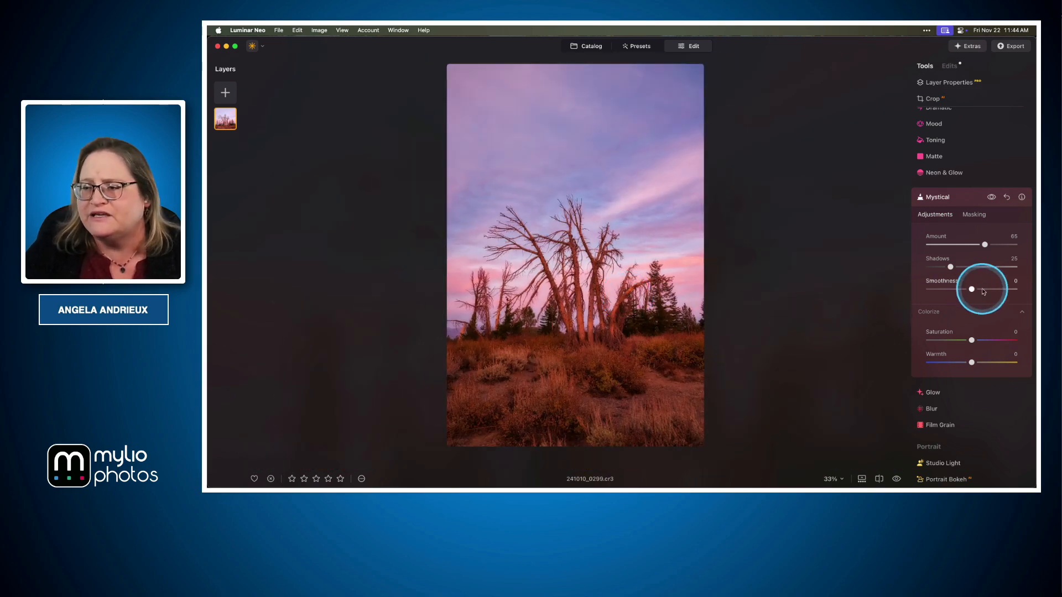
- Set the Mystical effect's Smoothness to -65, Warmth to 16 and Amount to 23, and compare the photo with its original
drag(970, 290, 944, 290)
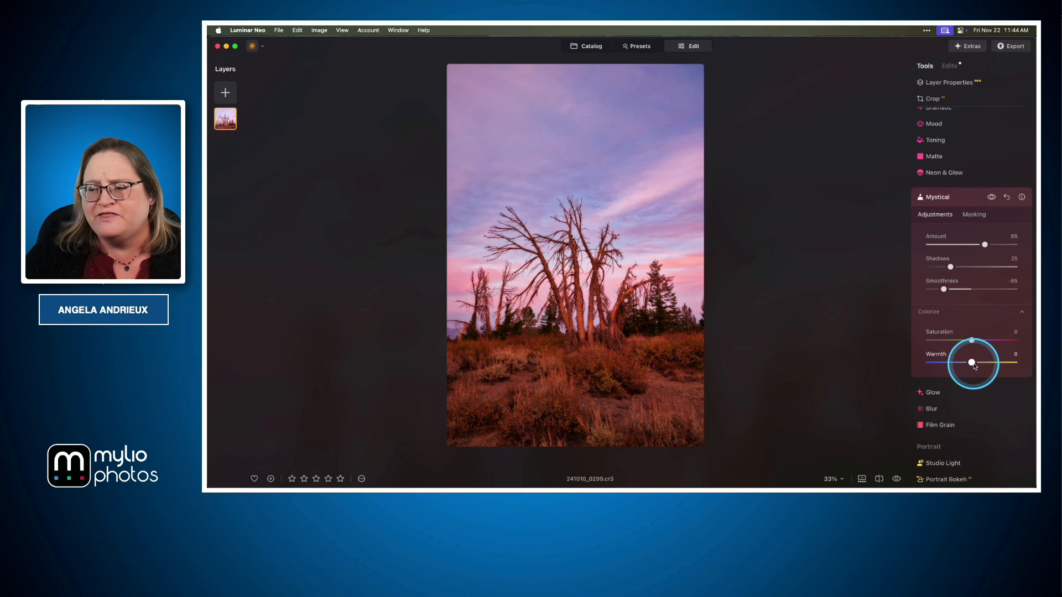
drag(975, 364, 980, 365)
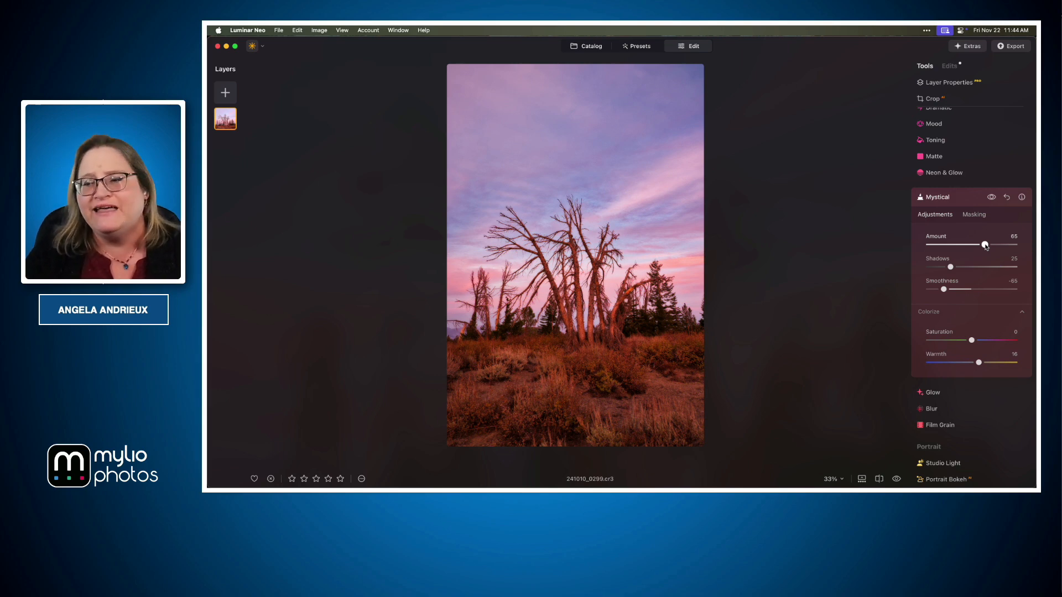
drag(985, 245, 951, 247)
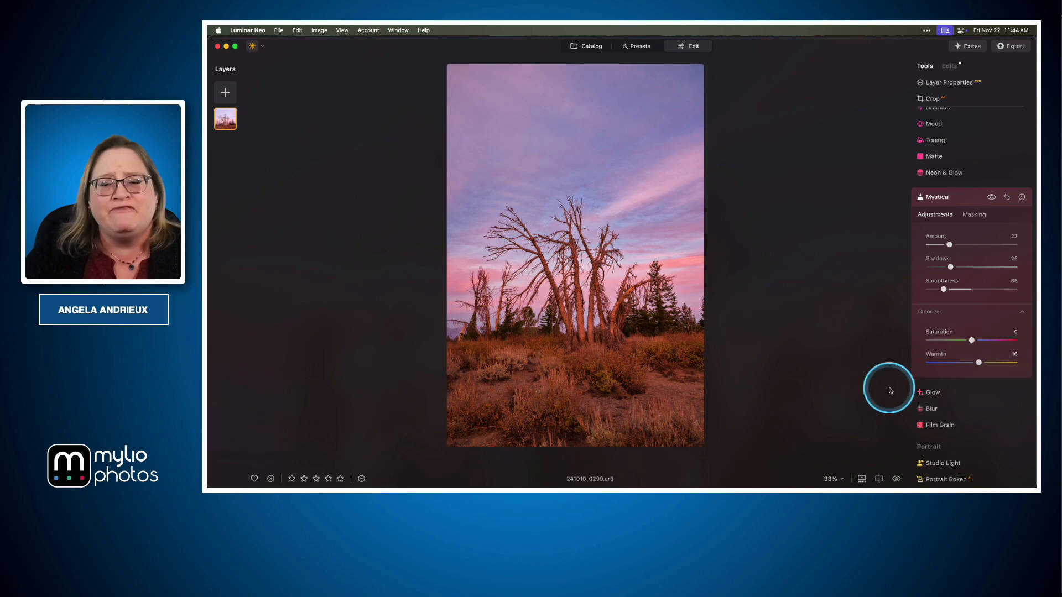
click(897, 480)
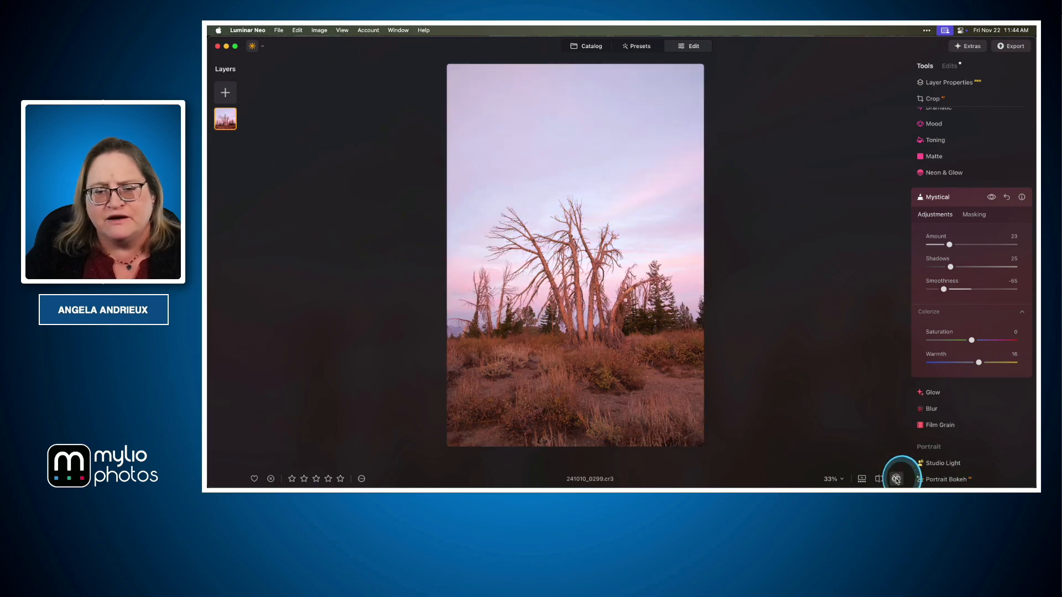
click(896, 480)
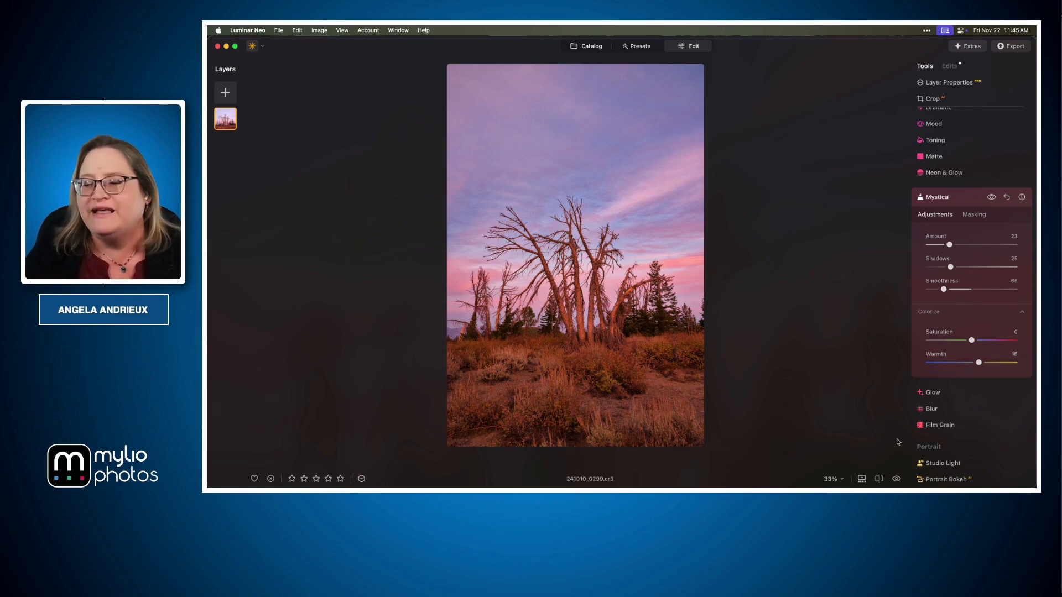
- Add a vignette to the photo with Amount -100, Size 20, Roundness 55 and Feather 76
scroll(974, 310, up, 4)
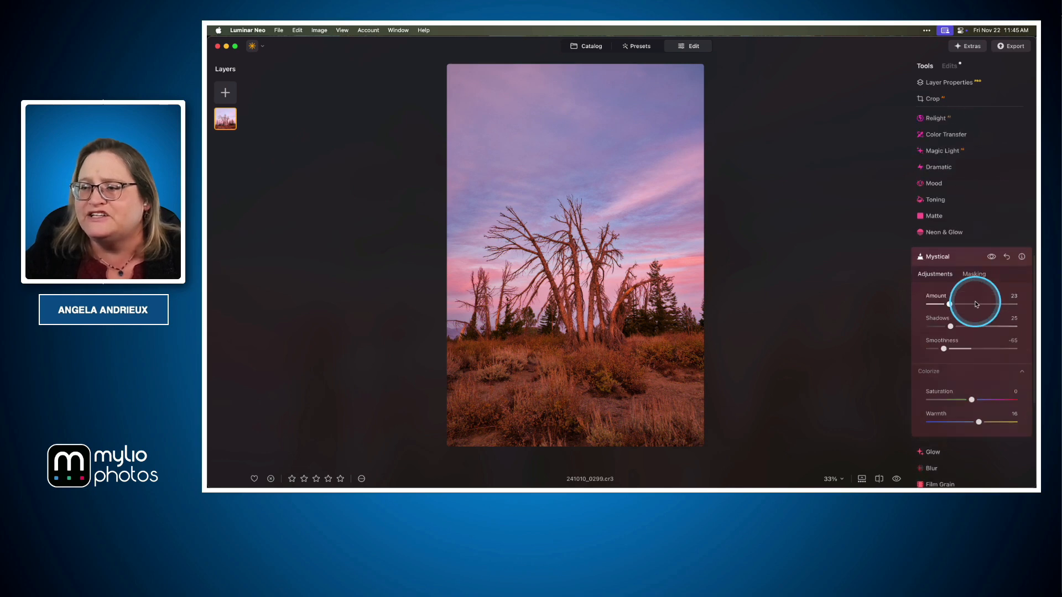
scroll(974, 304, up, 8)
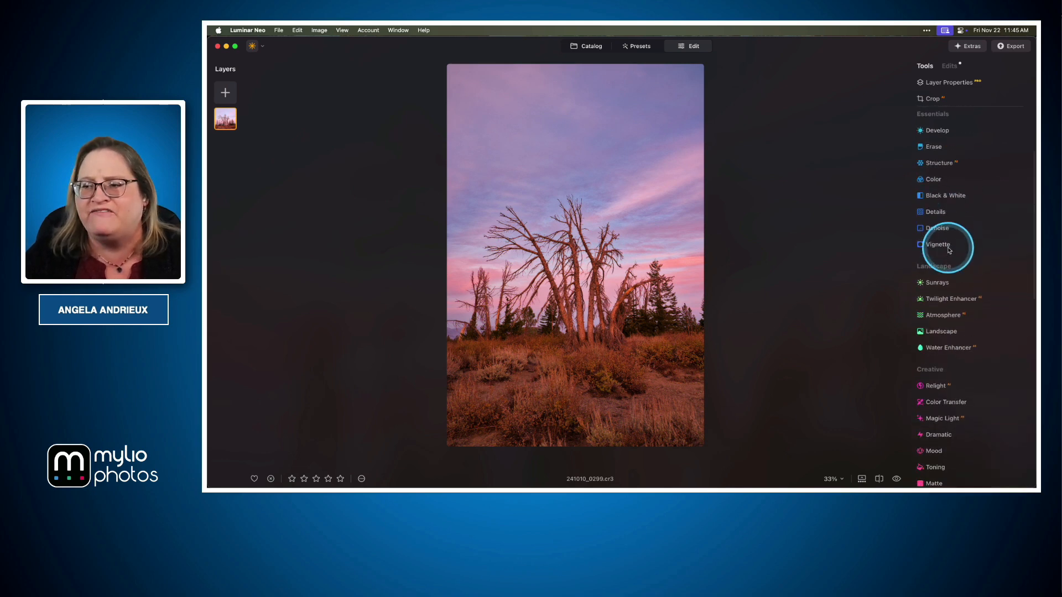
click(944, 247)
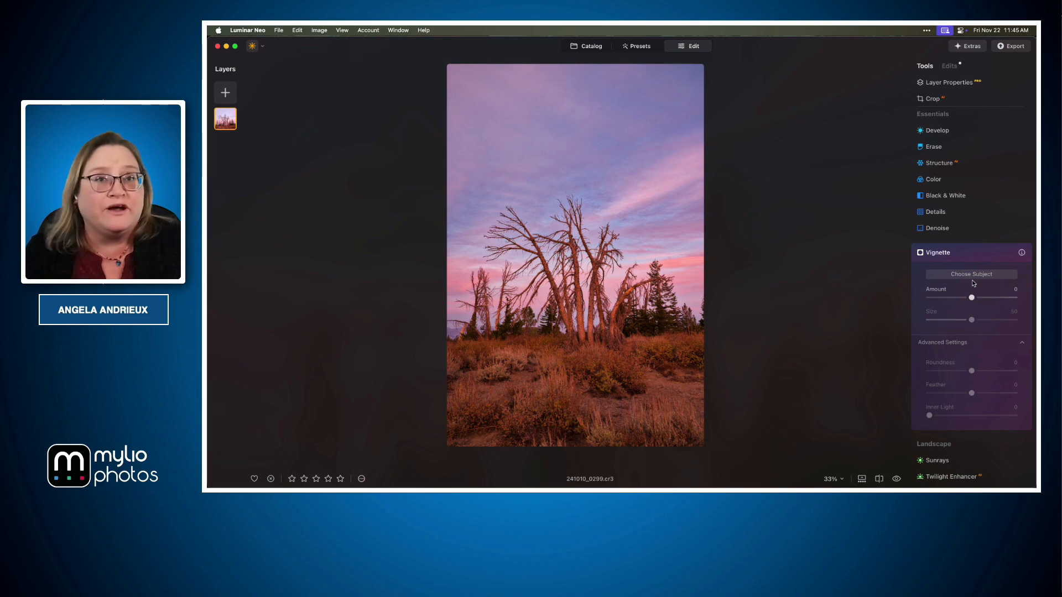
drag(972, 298, 912, 297)
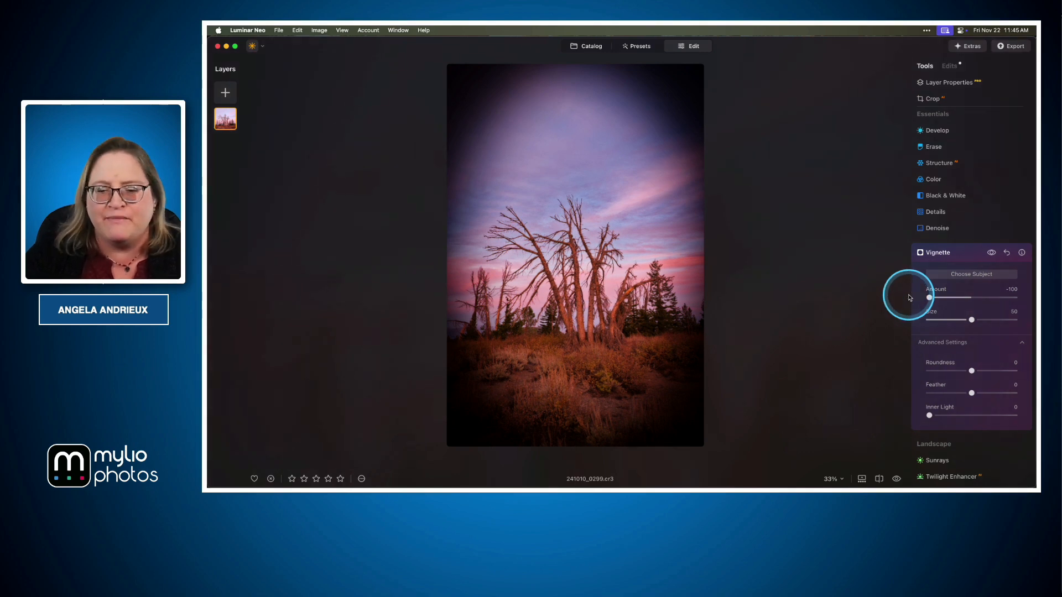
drag(973, 325, 959, 326)
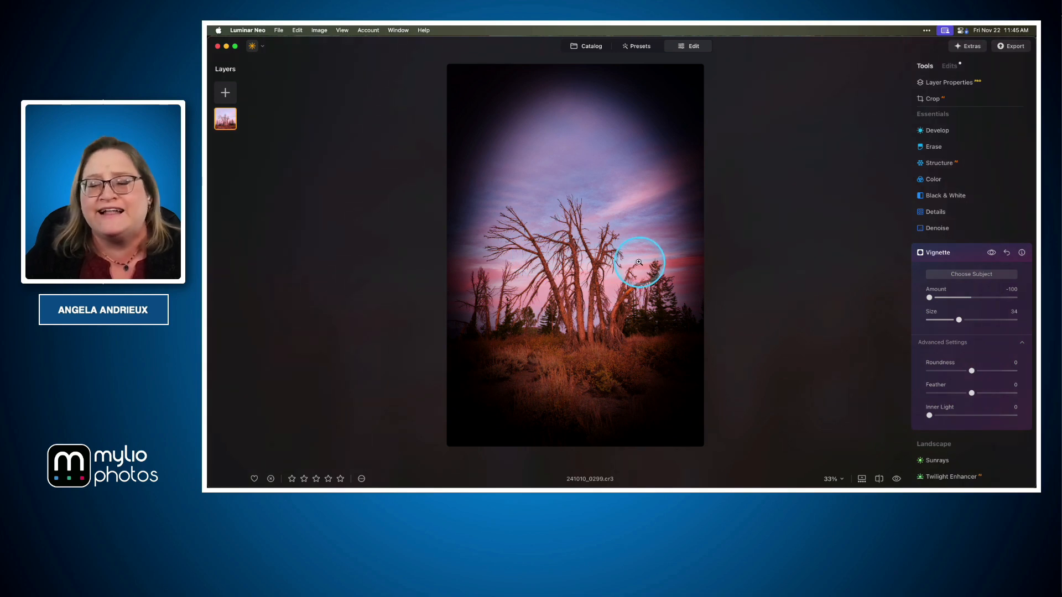
mouse_move(973, 374)
mouse_down()
mouse_move(1003, 372)
mouse_move(994, 374)
mouse_up()
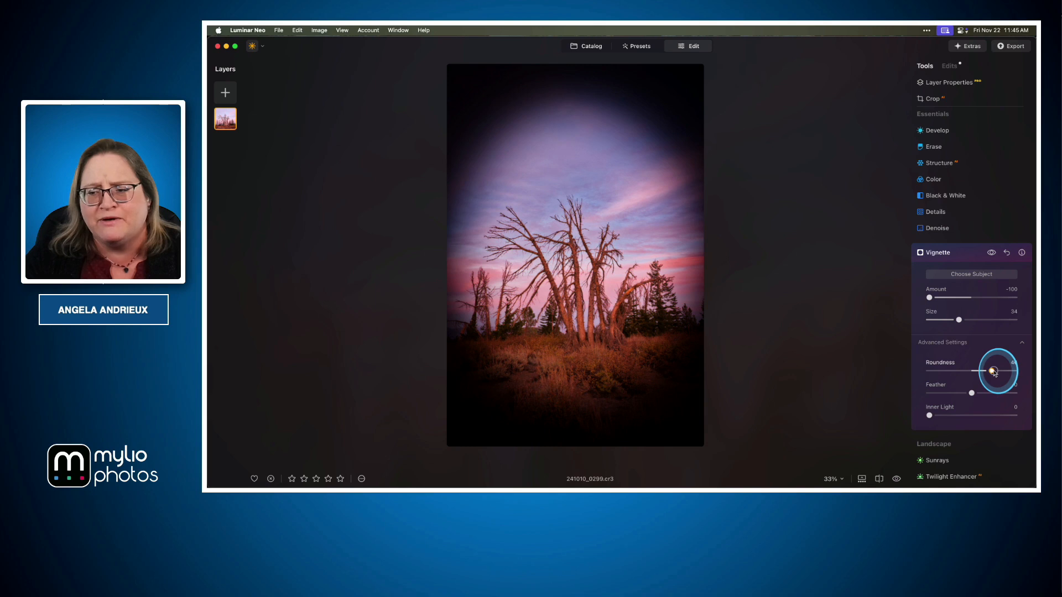
drag(958, 320, 946, 322)
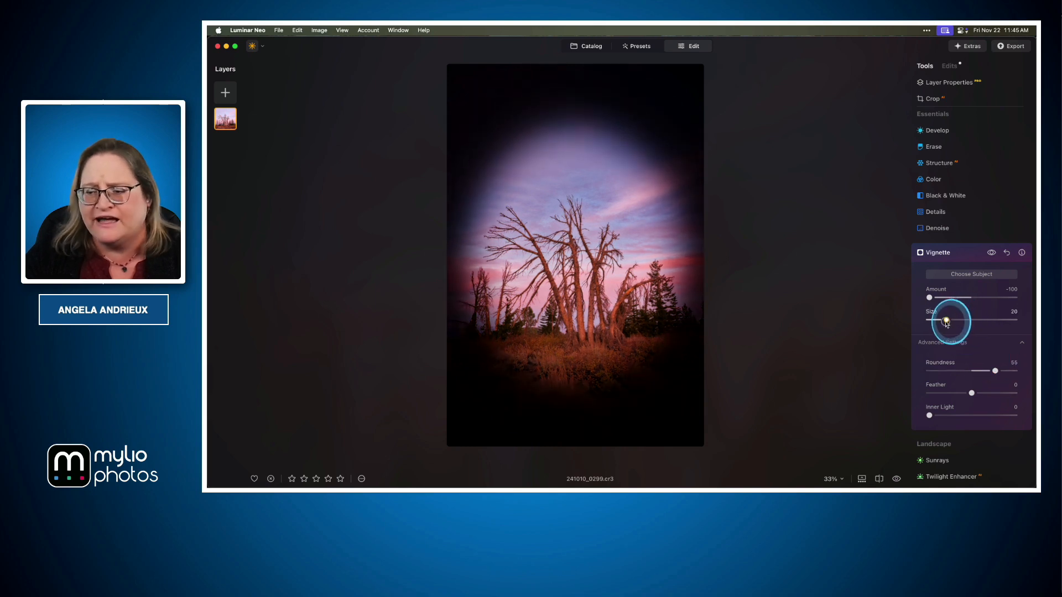
drag(972, 393, 1002, 395)
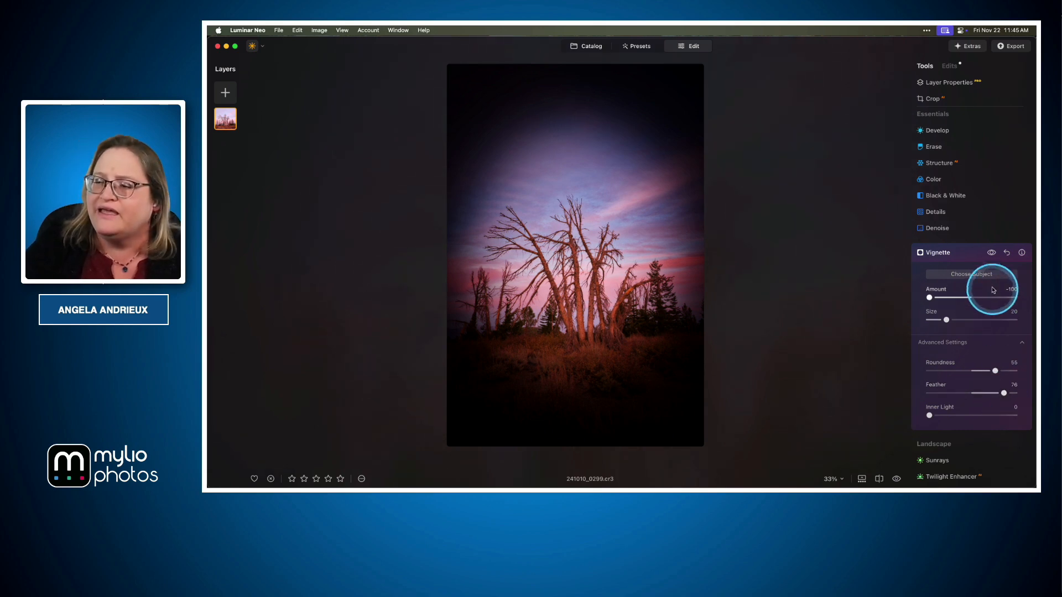
- Center the vignette on the bare tree trunks and set its Inner Light to 5 and Amount to -56
click(582, 307)
click(580, 294)
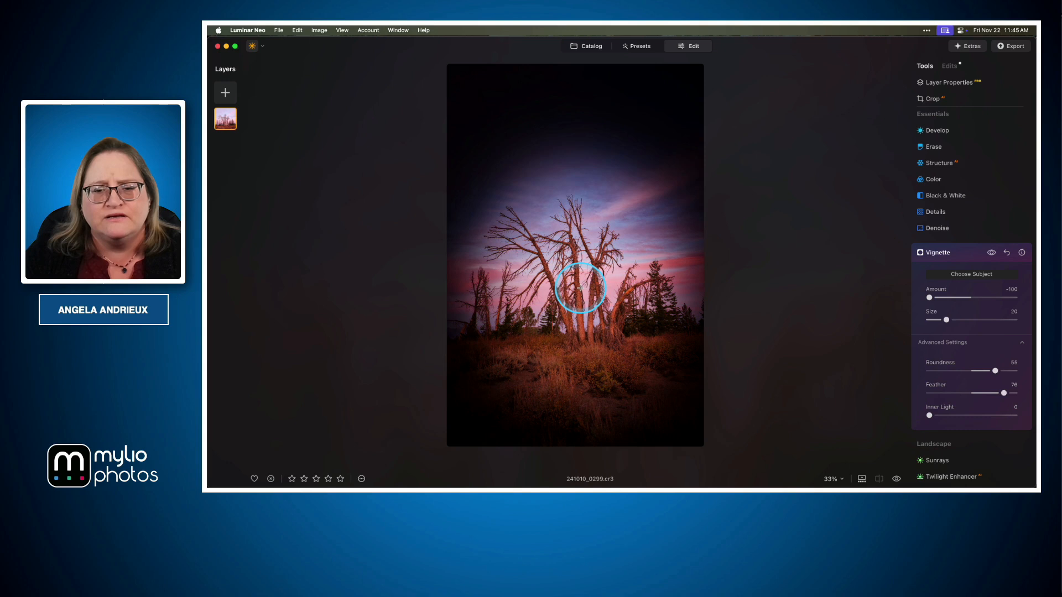
click(586, 283)
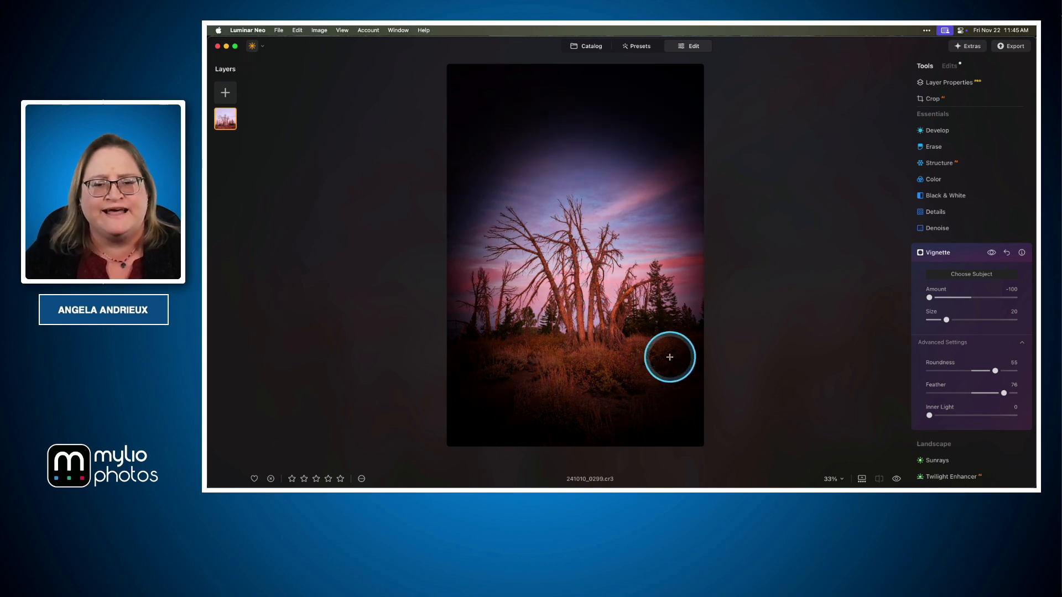
drag(931, 418, 936, 419)
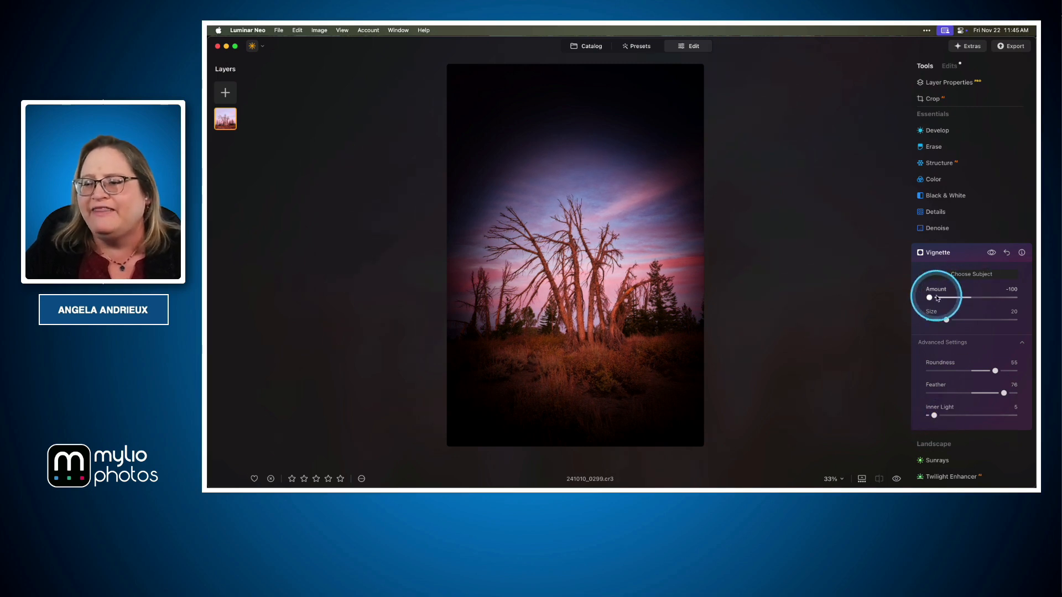
drag(930, 299, 949, 301)
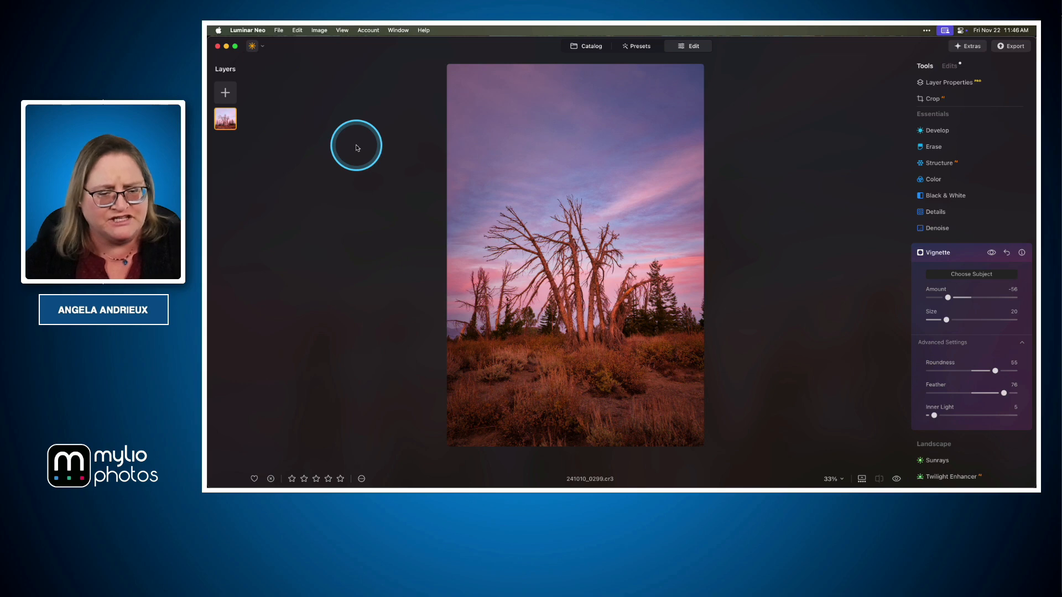
- Switch to Mylio Photos and review the external editors offered for opening the photo
key(super+Tab)
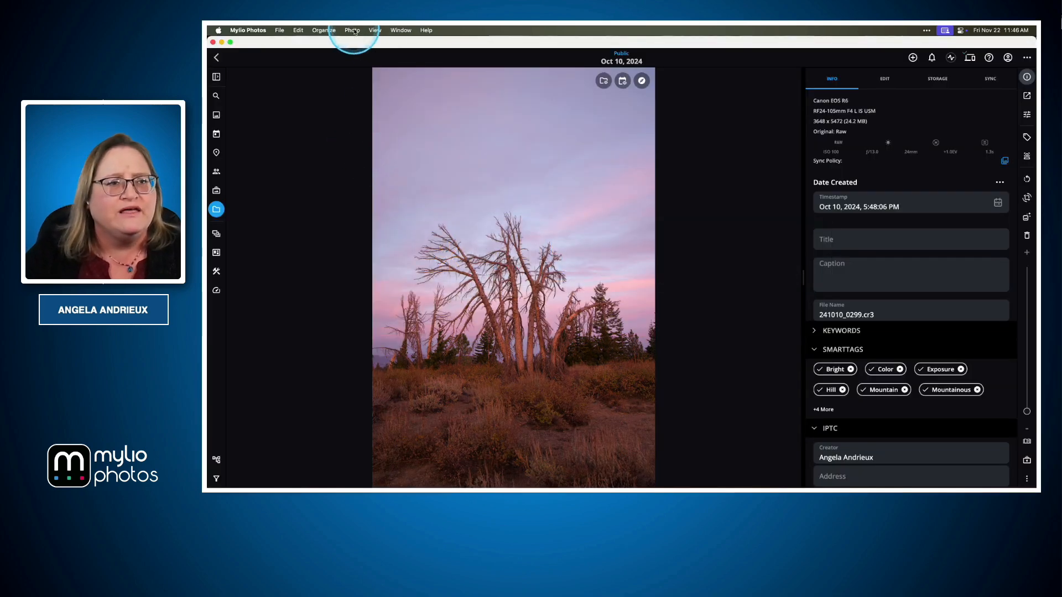
click(353, 31)
mouse_move(387, 62)
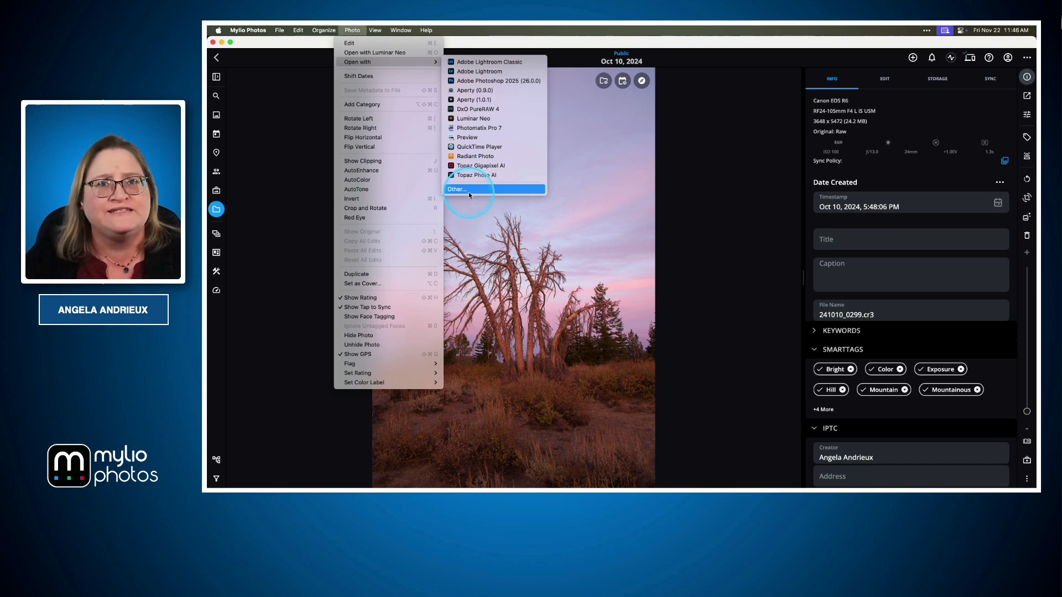
click(317, 279)
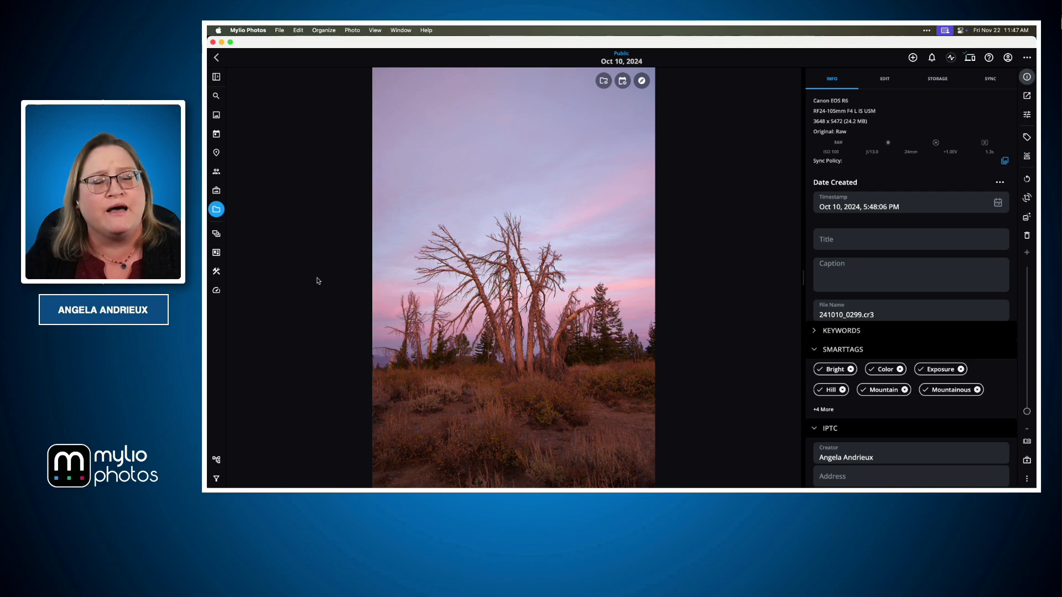
click(317, 278)
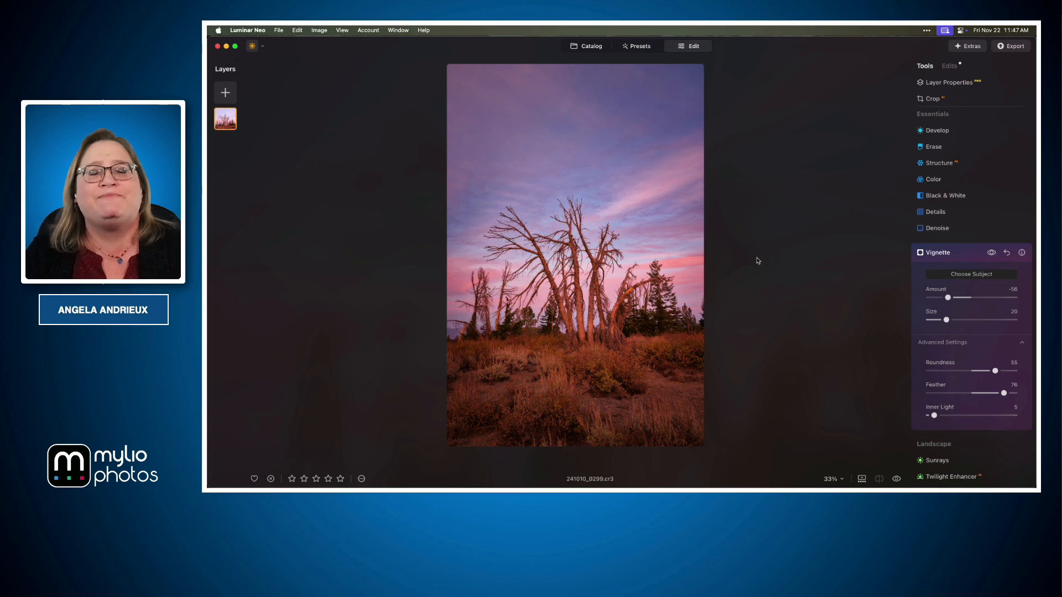
key(super+Tab)
key(super+Tab)
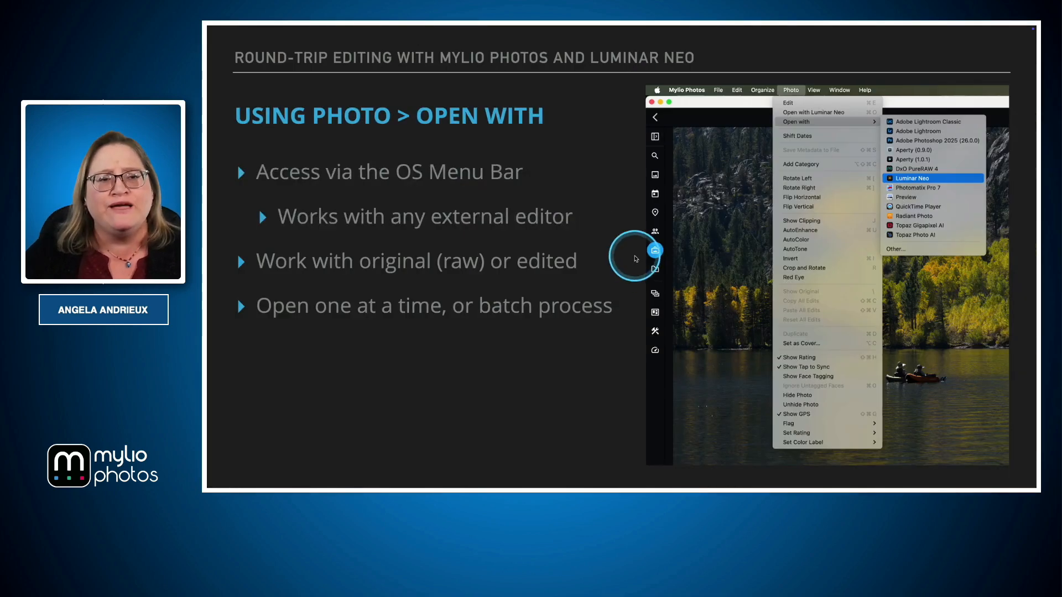
click(592, 196)
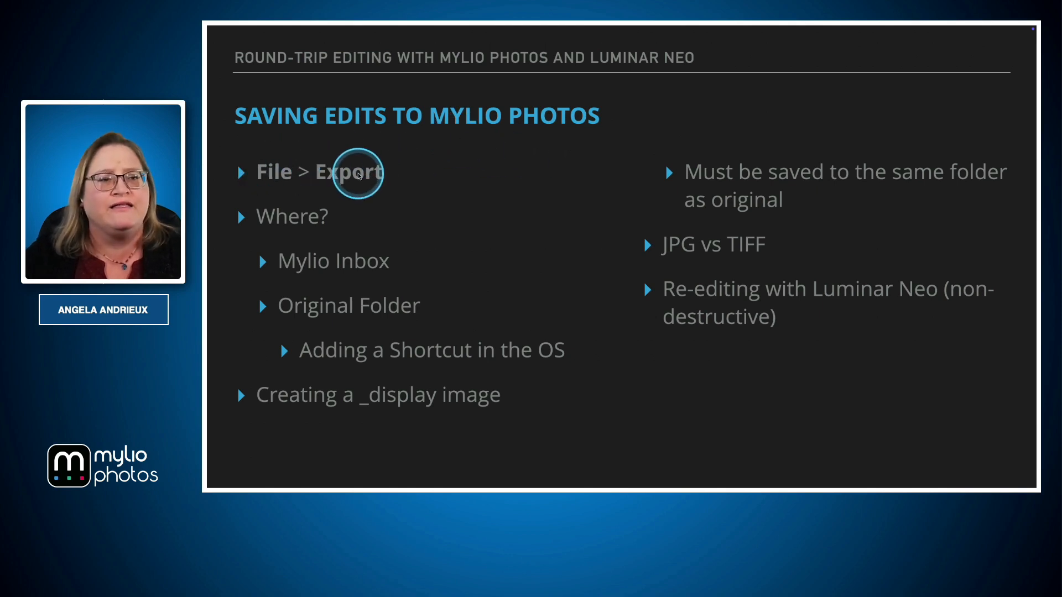
- Switch back to Luminar Neo and start exporting the edited photo
key(super+Tab)
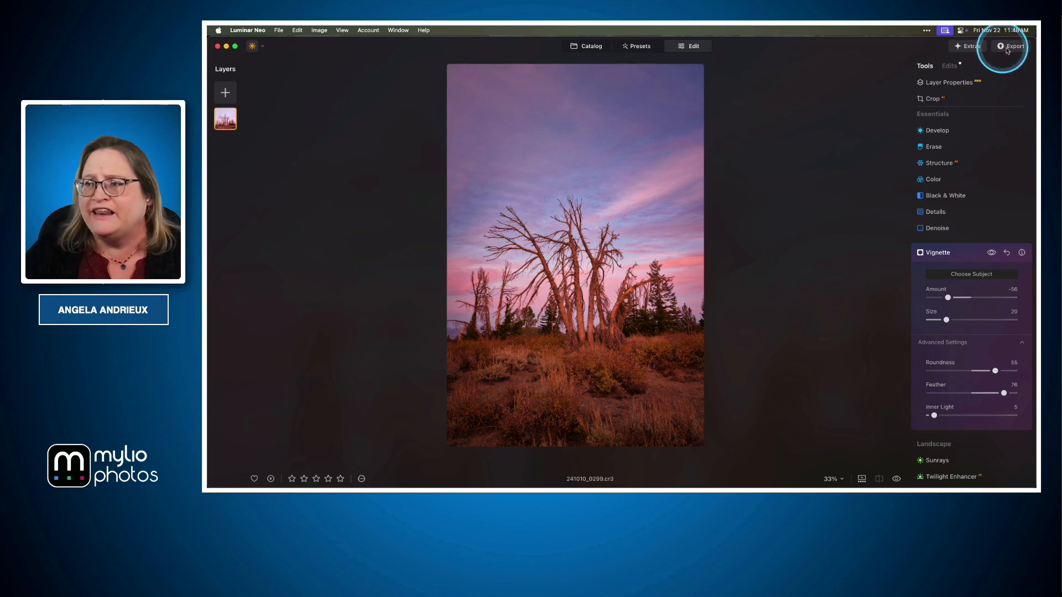
click(280, 31)
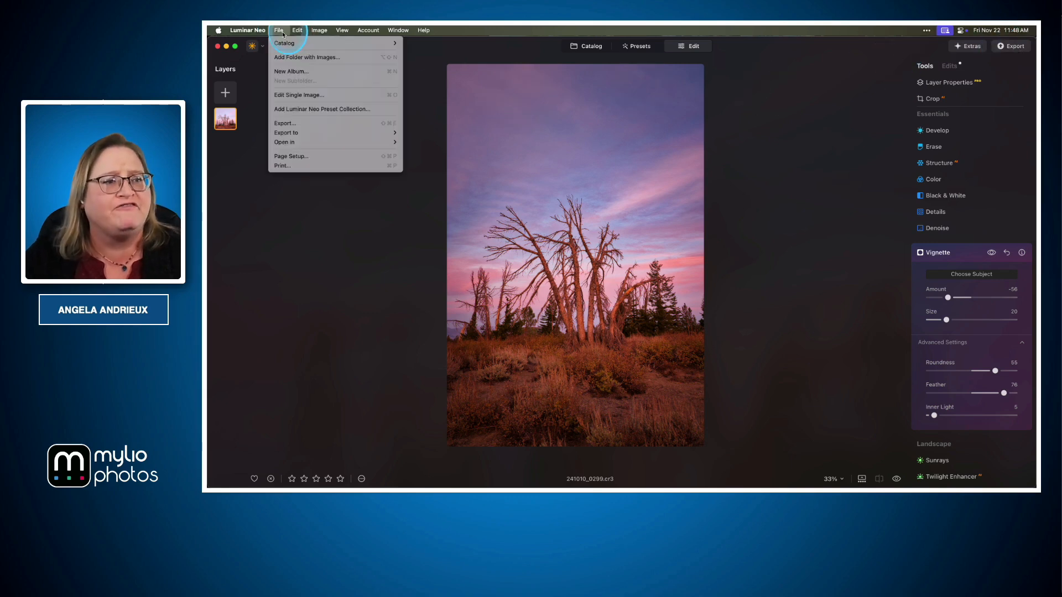
click(303, 124)
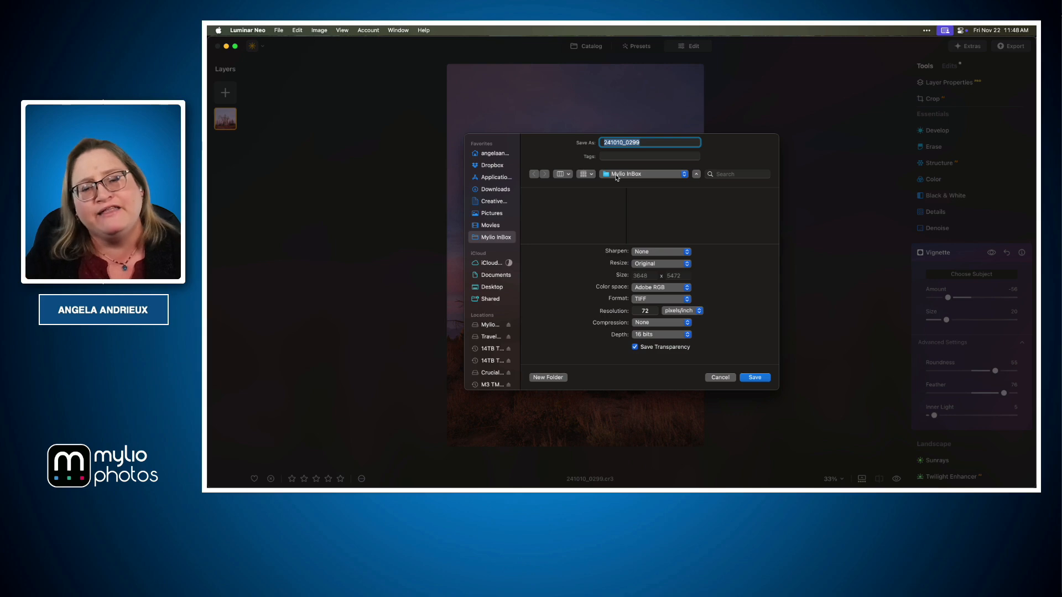
- Switch to Finder, open the Mylio folder in the home folder, and add its Photos folder to Favorites
key(super+Tab)
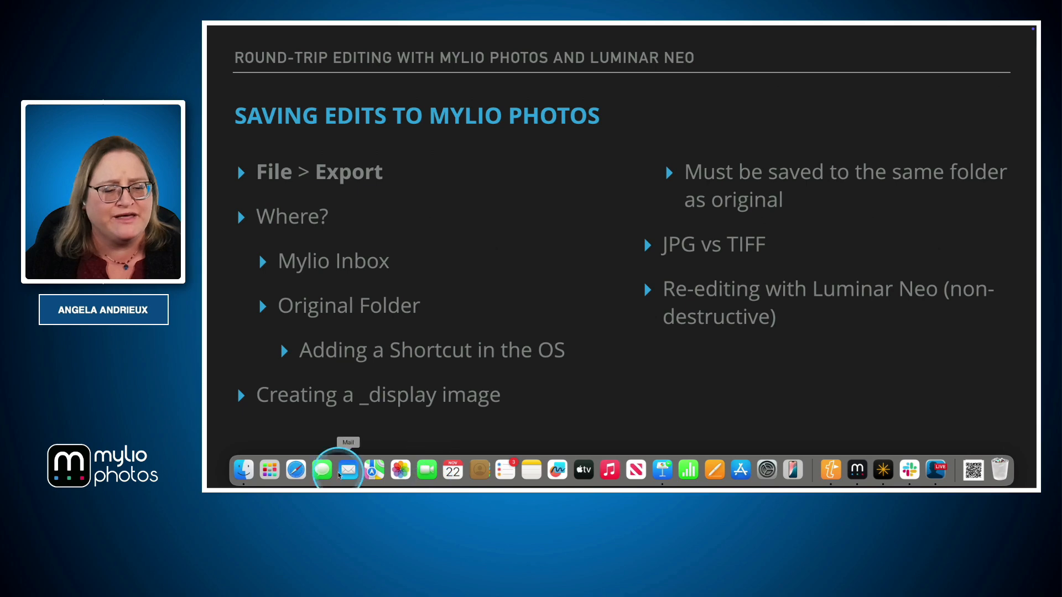
key(super+Tab)
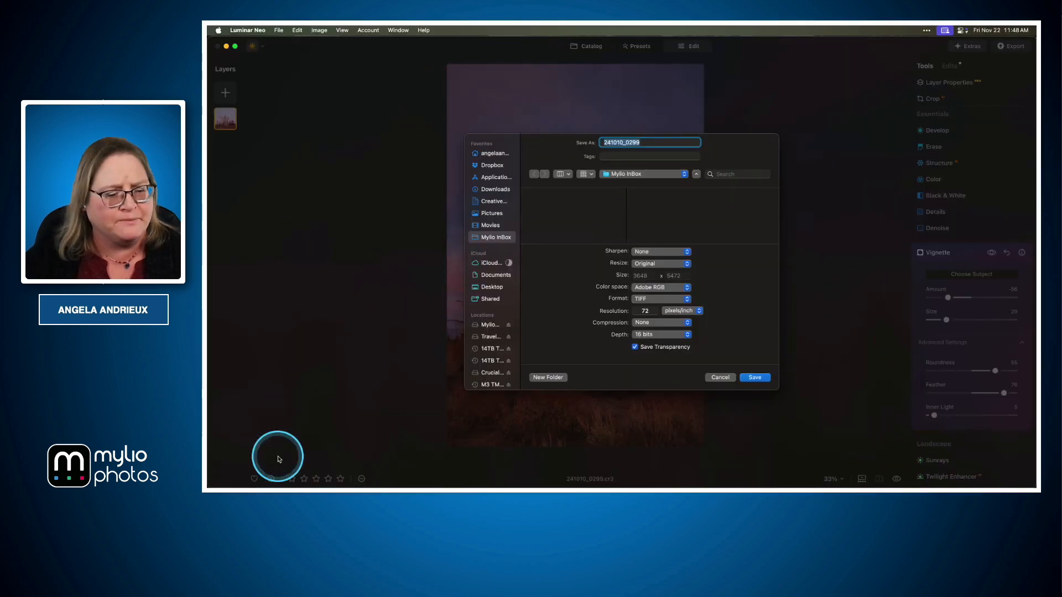
click(243, 479)
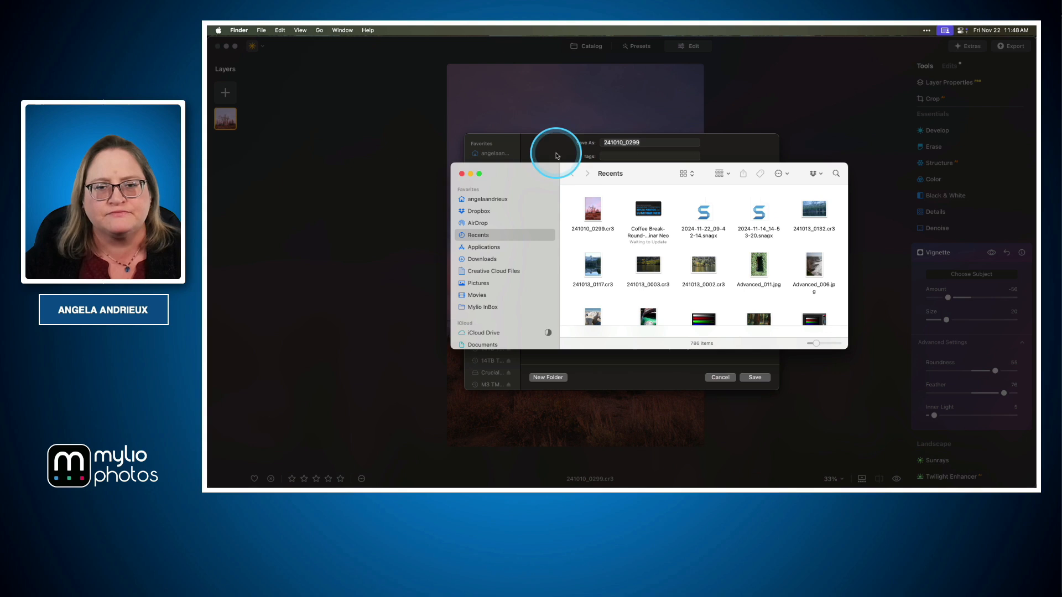
click(498, 201)
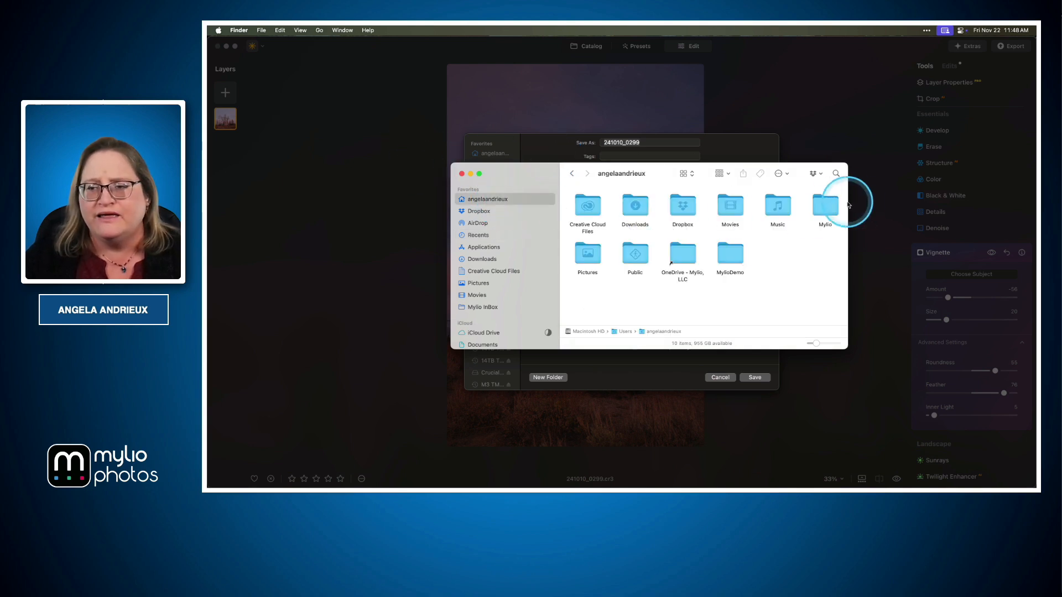
click(824, 205)
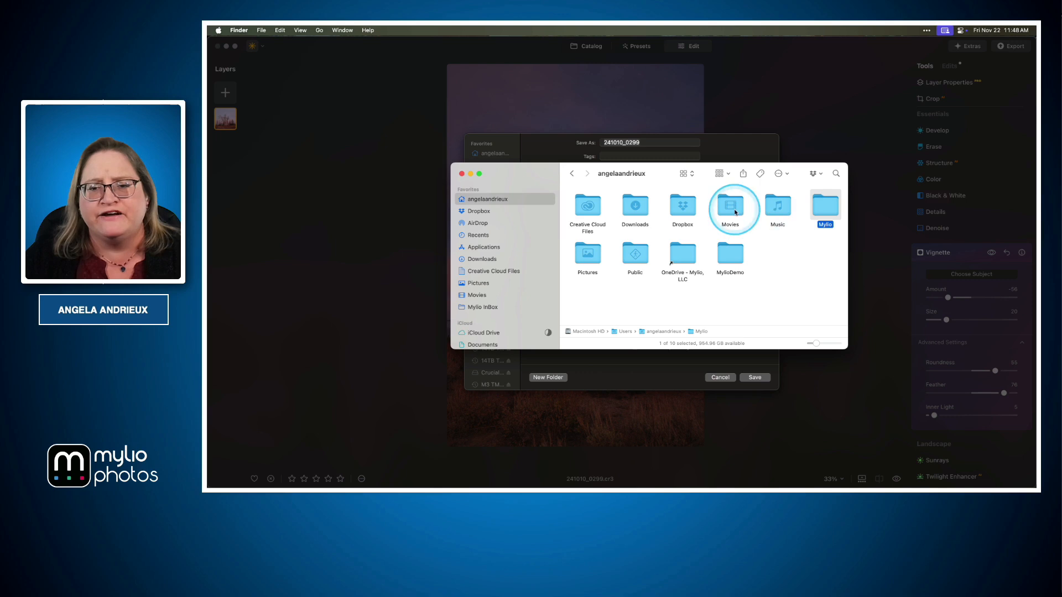
double_click(828, 210)
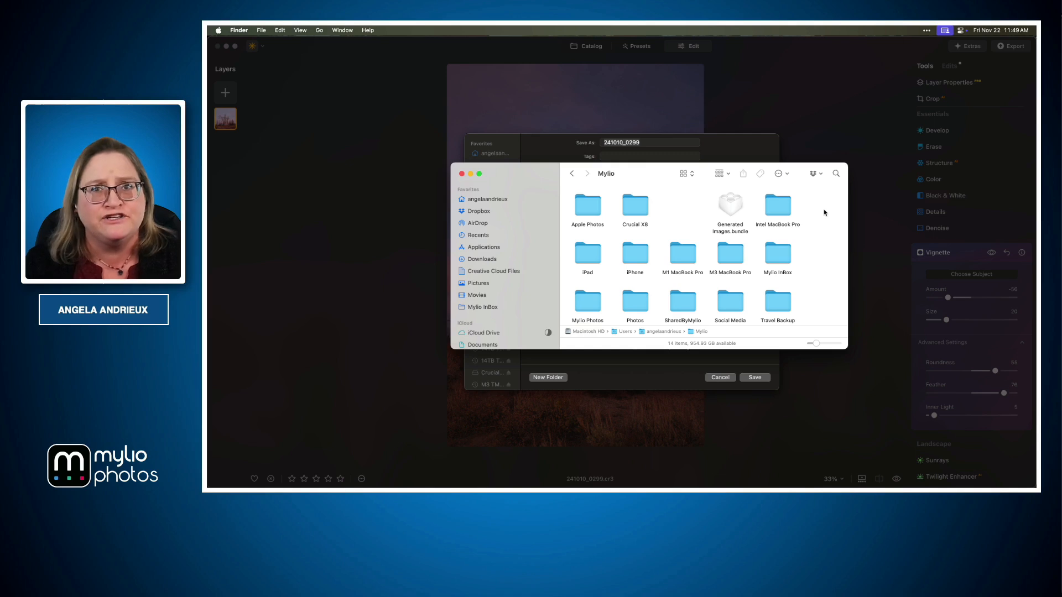
scroll(818, 213, down, 1)
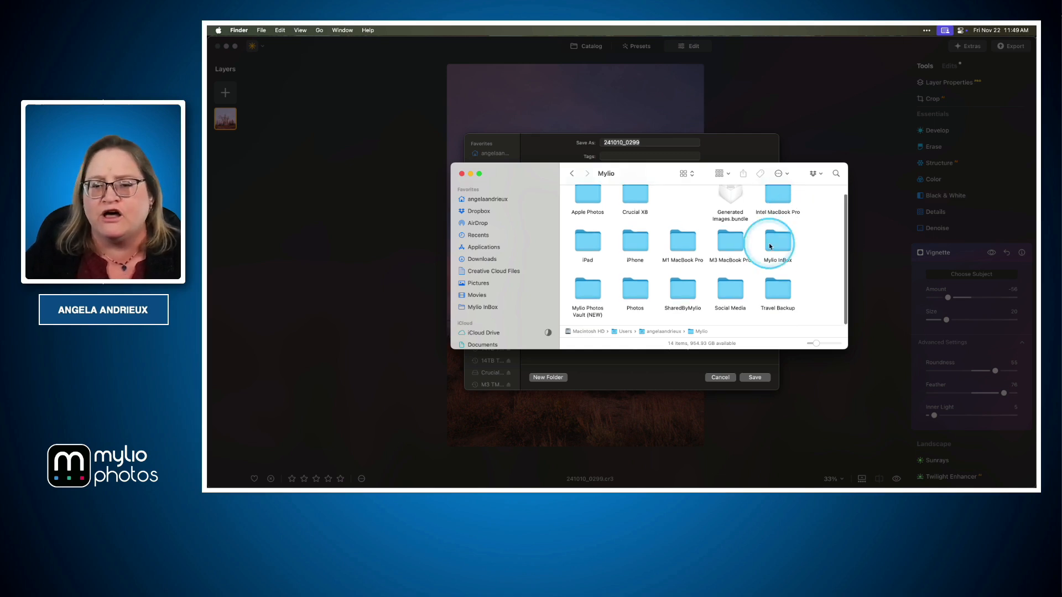
click(641, 296)
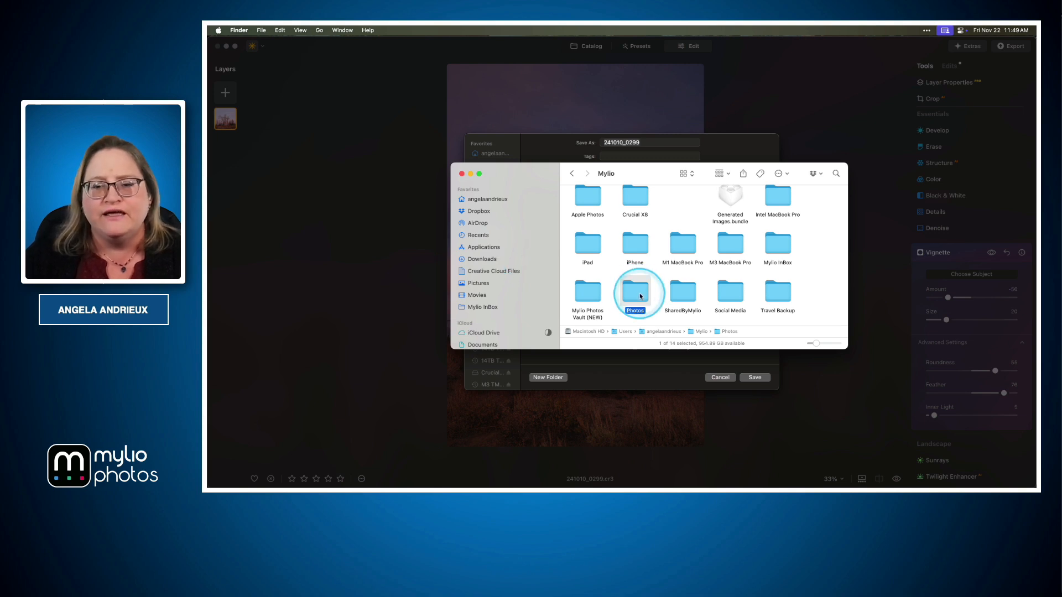
drag(640, 297, 516, 313)
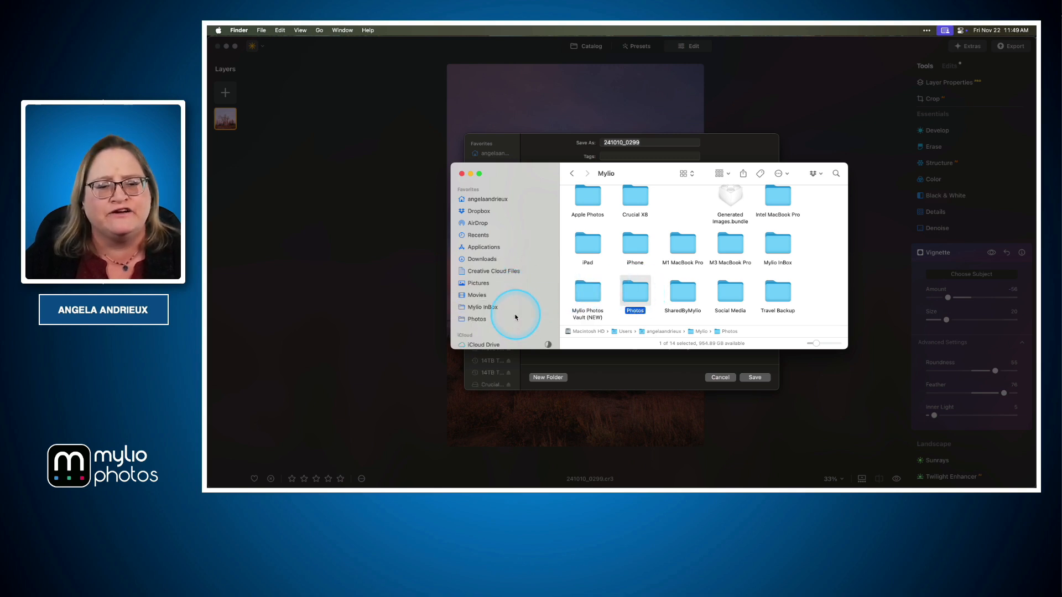
- Return to Luminar Neo's export settings and choose the folder 2024-10-10 Eastern Sierras Day 1 inside Photos, 2024 as the destination
click(758, 152)
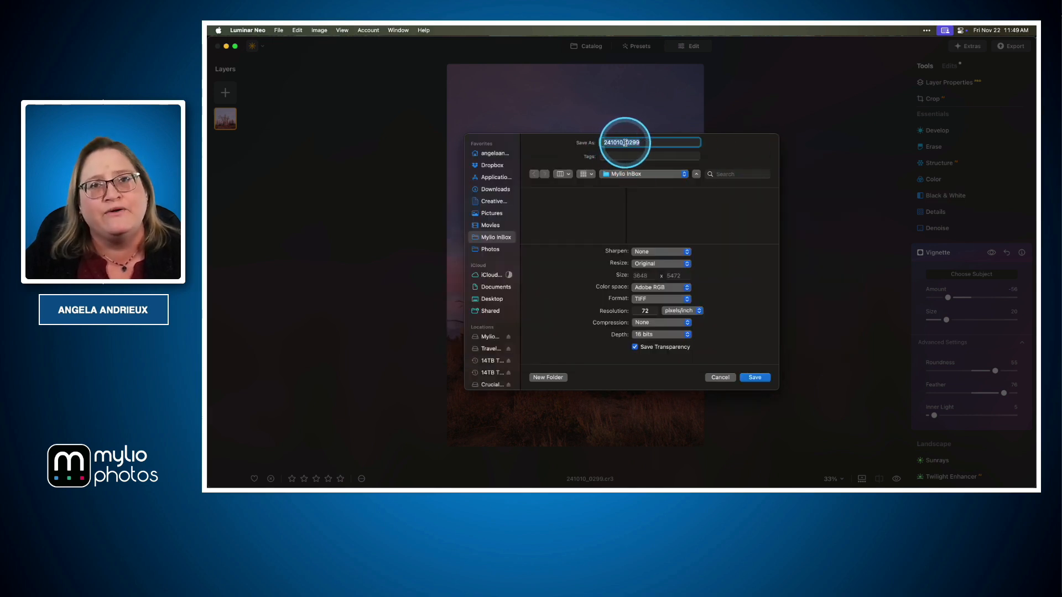
click(489, 249)
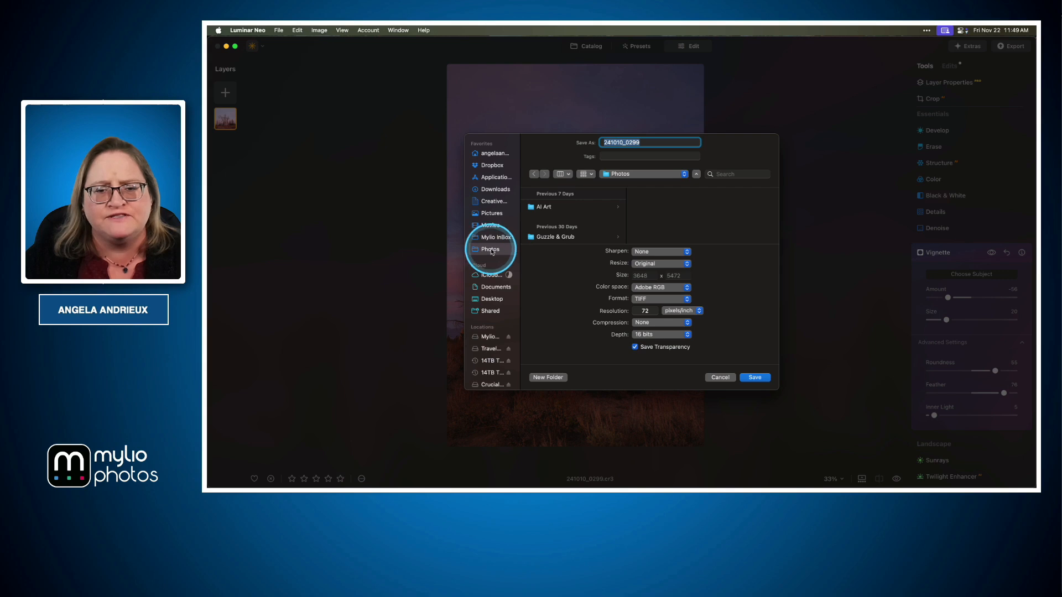
scroll(575, 221, down, 5)
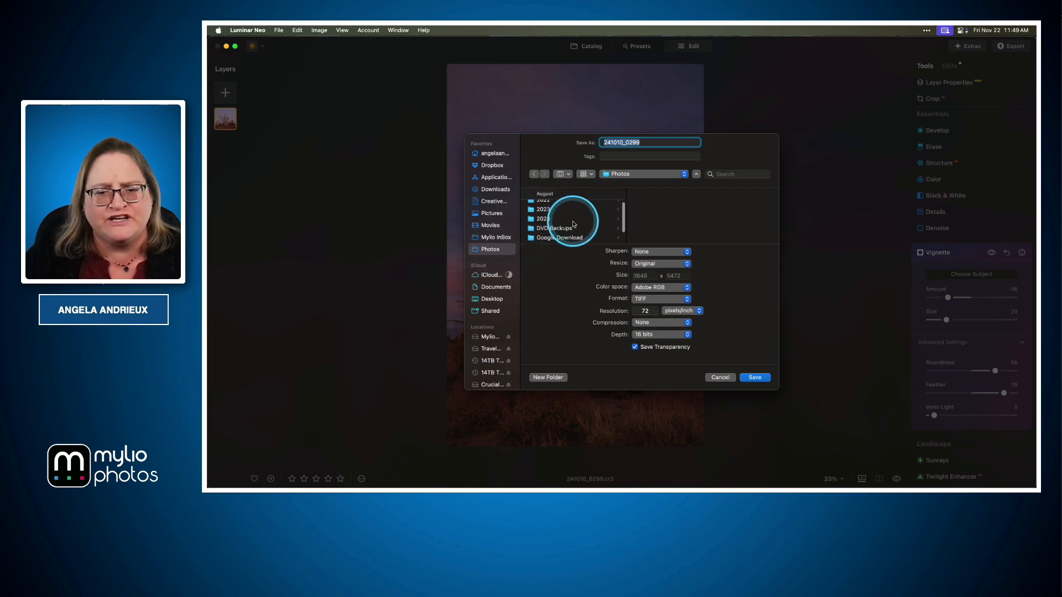
scroll(573, 222, up, 1)
click(560, 222)
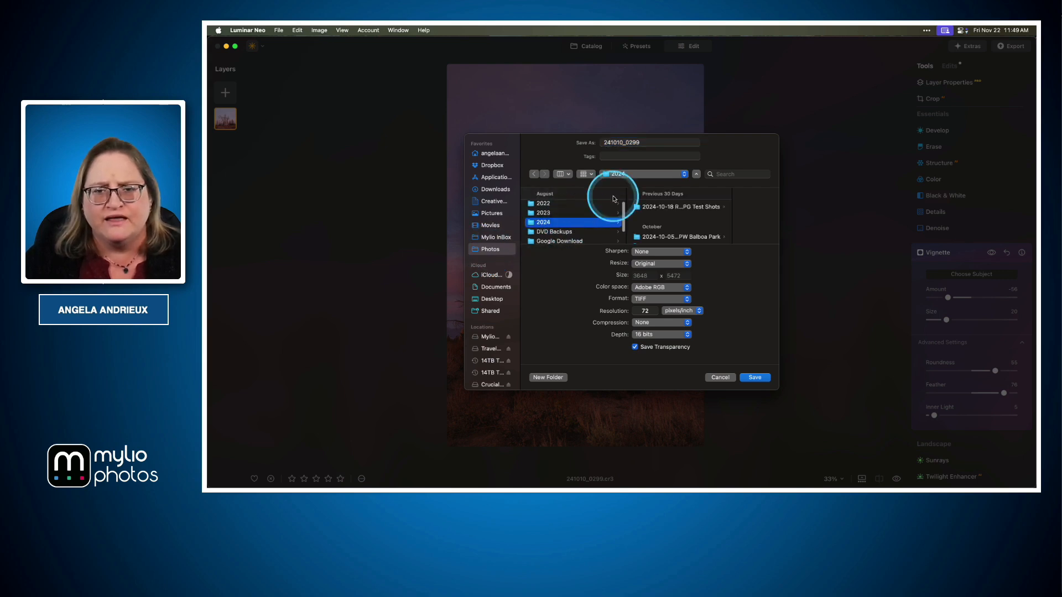
scroll(684, 233, down, 5)
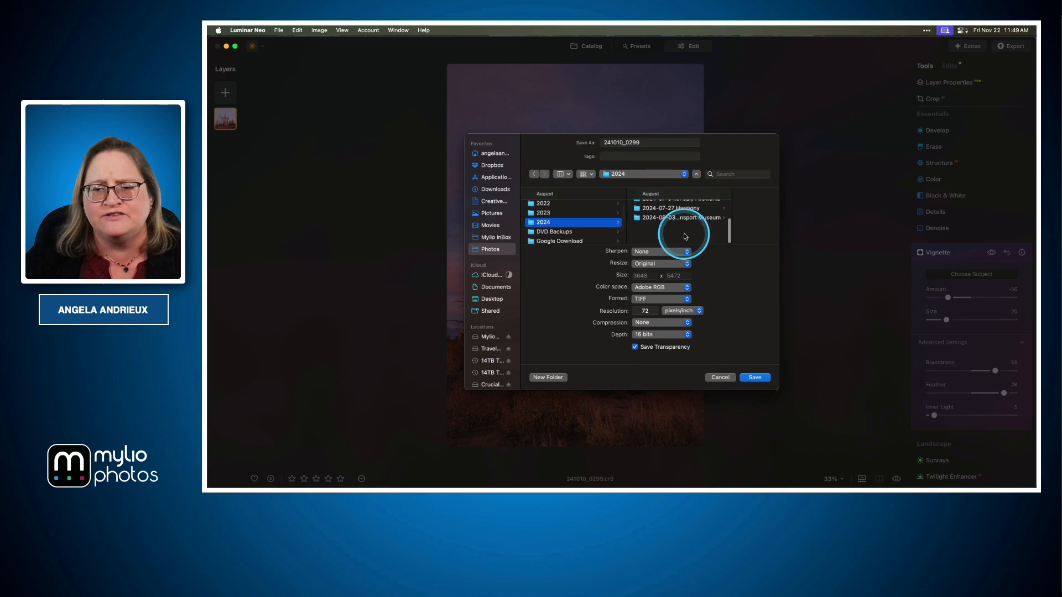
scroll(685, 236, up, 5)
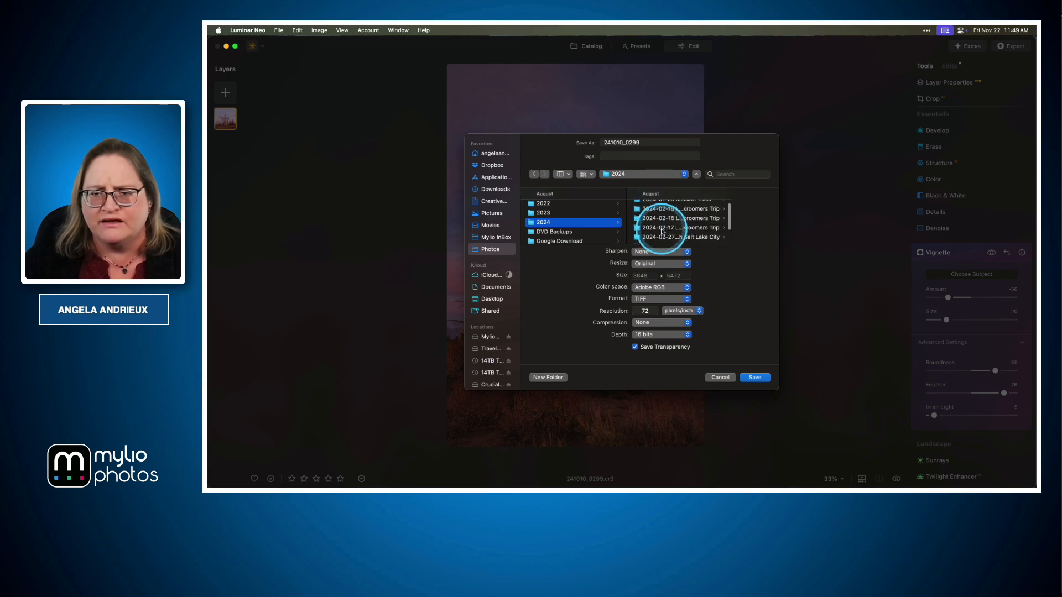
scroll(664, 229, down, 2)
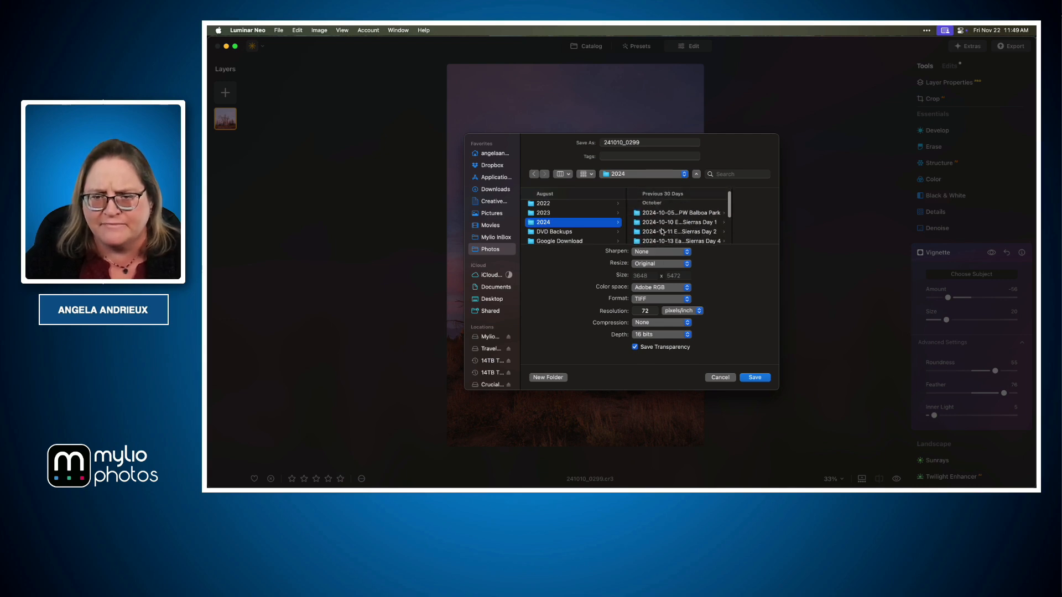
click(665, 220)
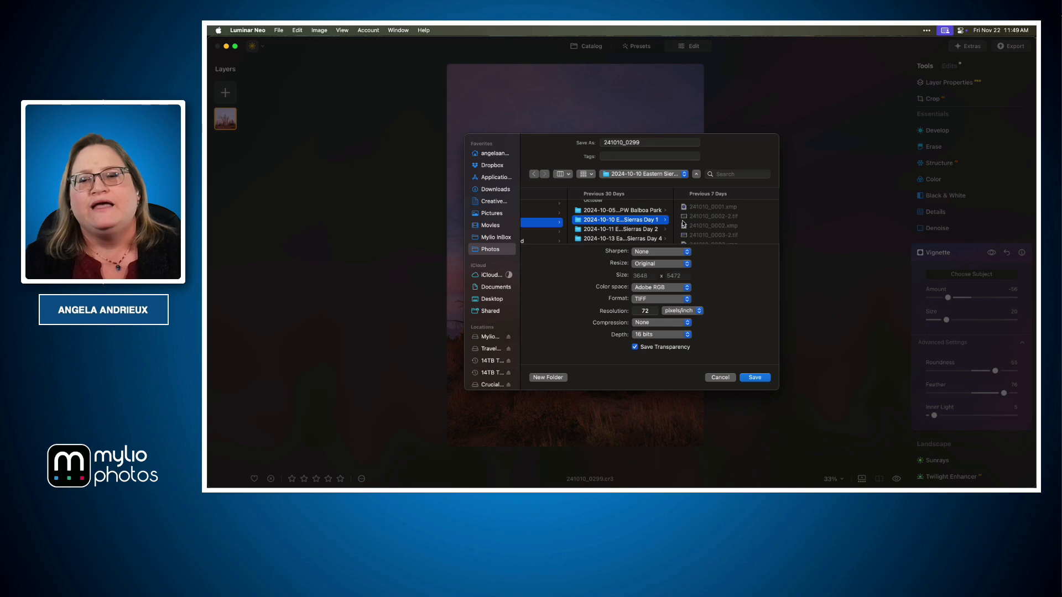
key(super+Tab)
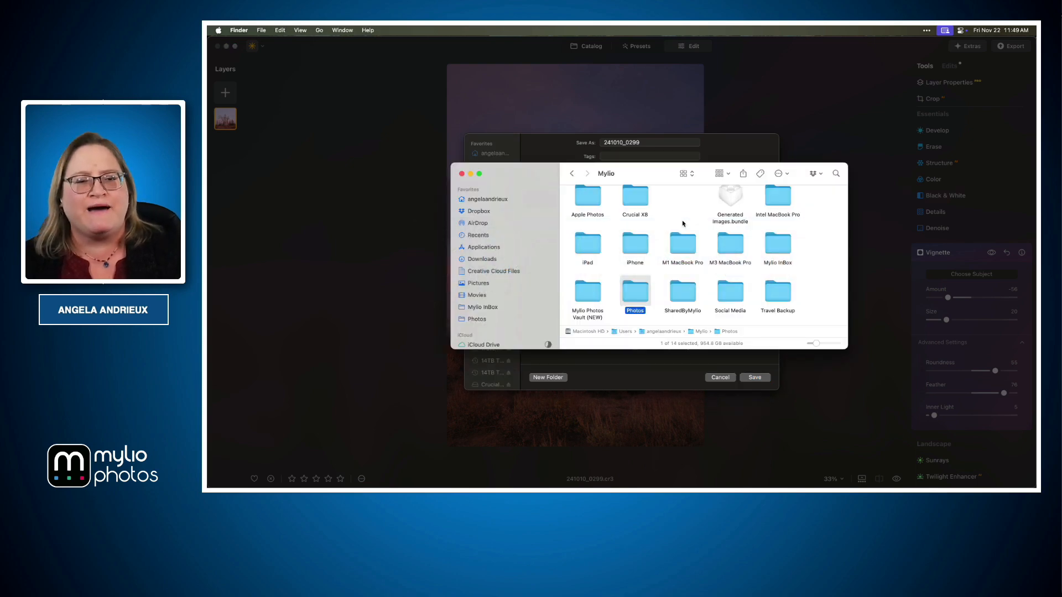
key(super+Tab)
key(super+Tab)
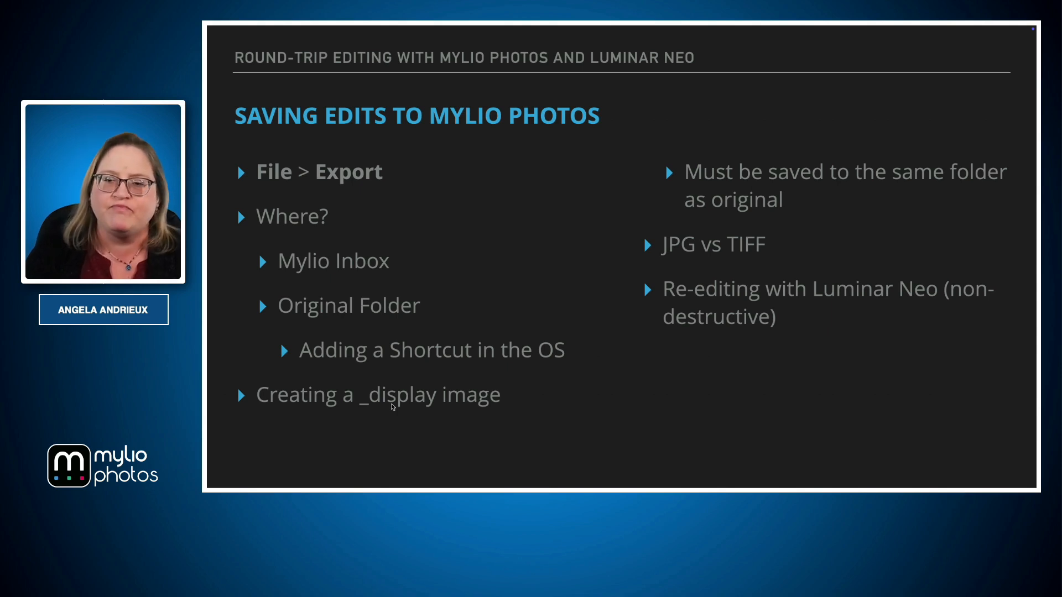
- Return to Luminar Neo's export settings and name the exported file 241010_0299_display
key(super+Tab)
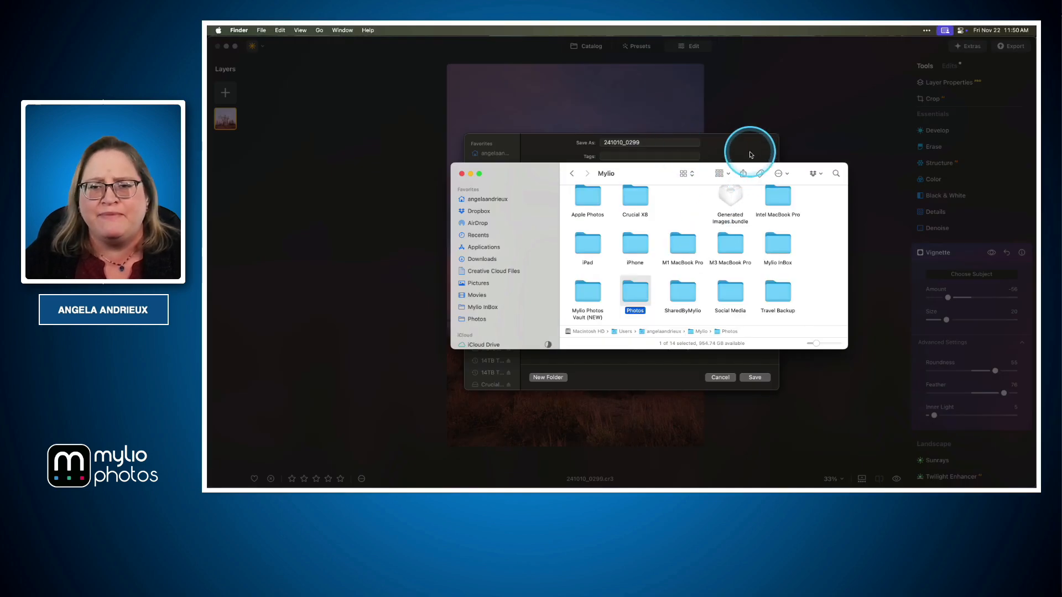
click(750, 155)
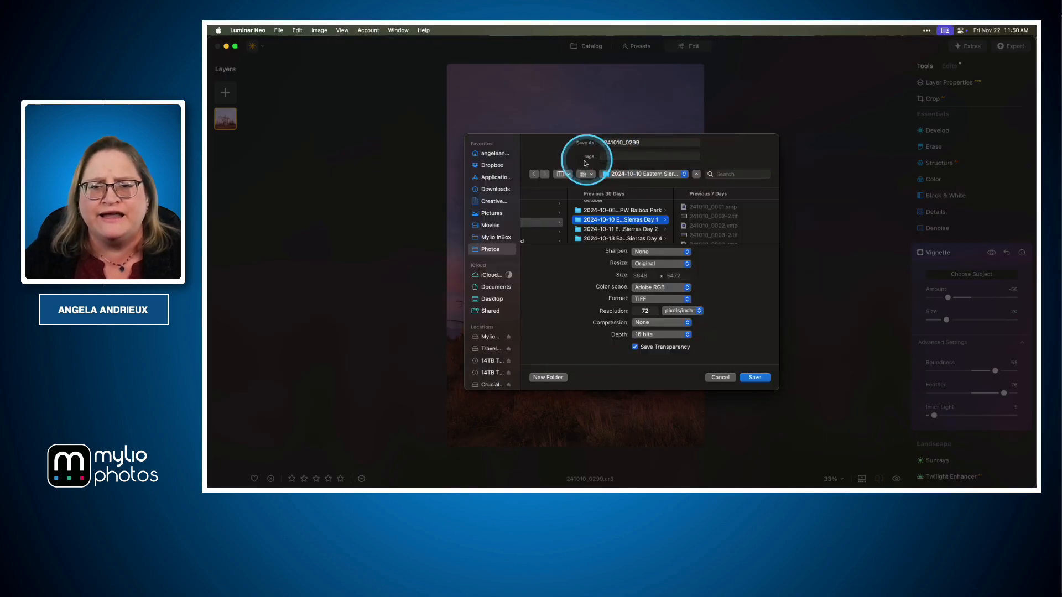
click(683, 143)
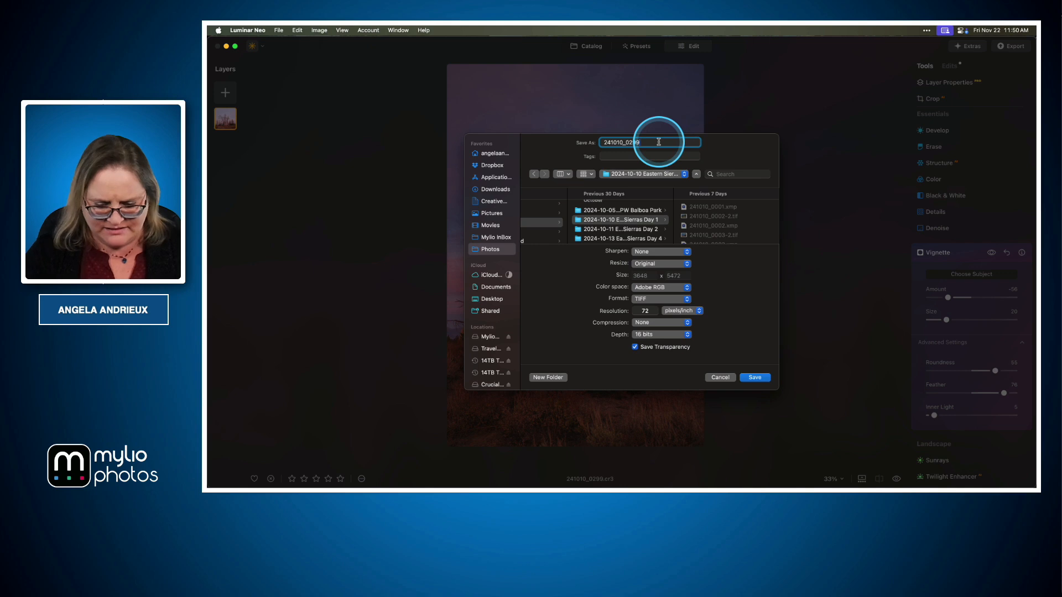
text(disp)
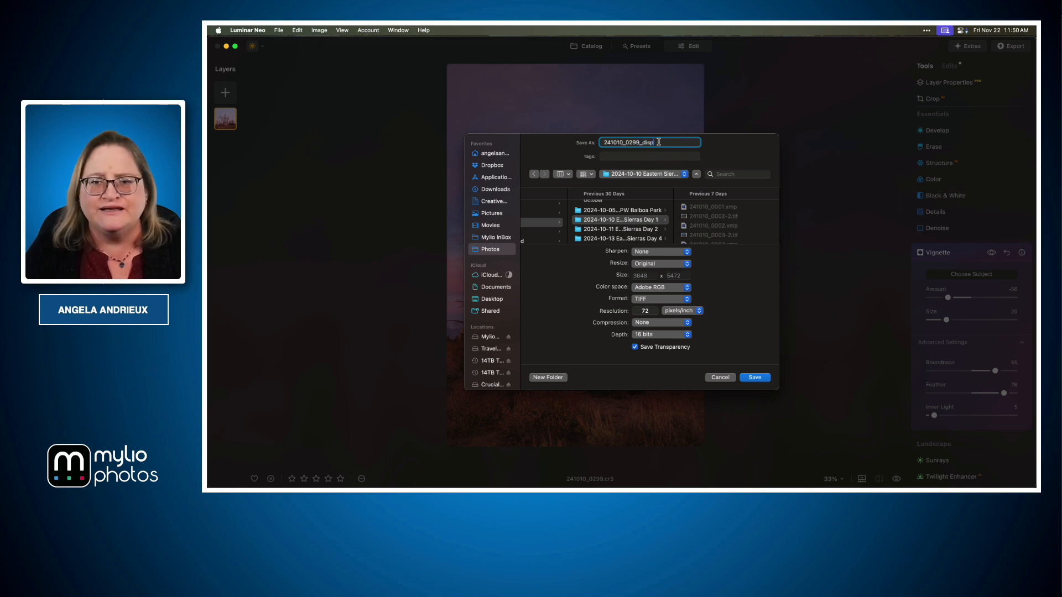
text(lay)
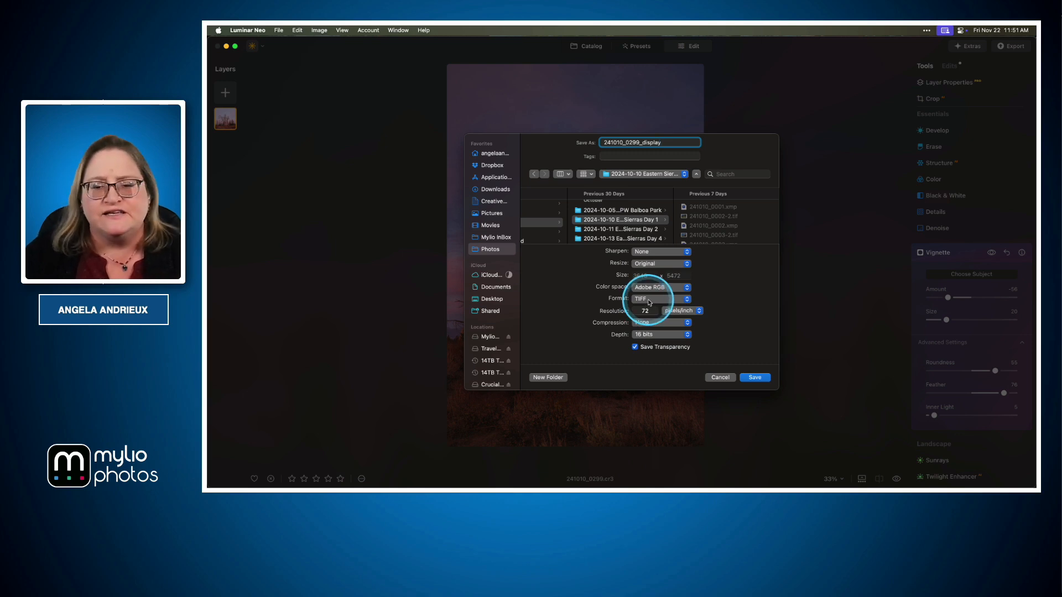
- Set the export resolution to 300 pixels/inch and save the TIFF
double_click(645, 311)
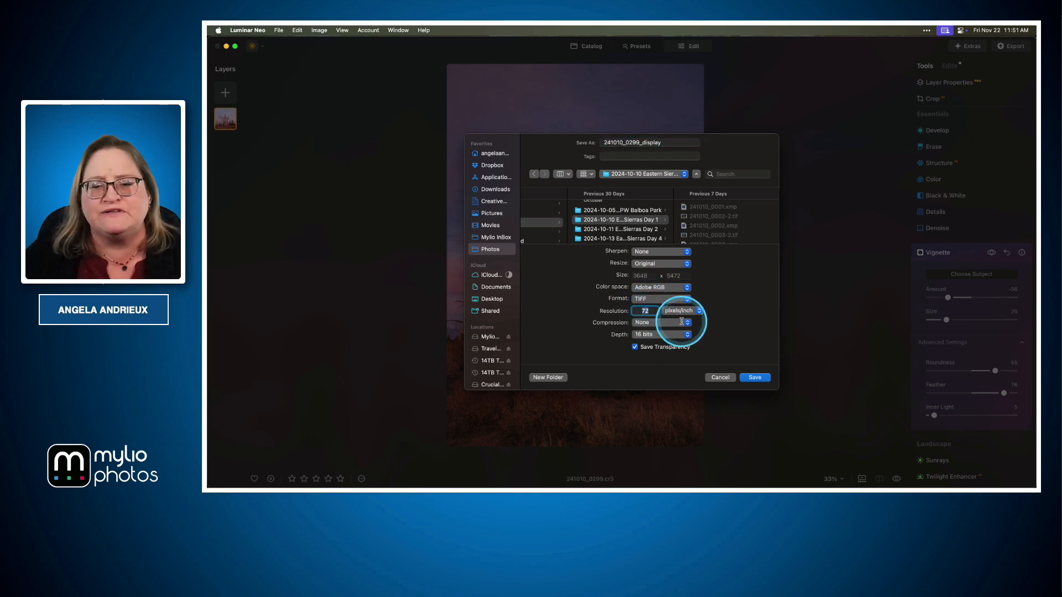
text(300)
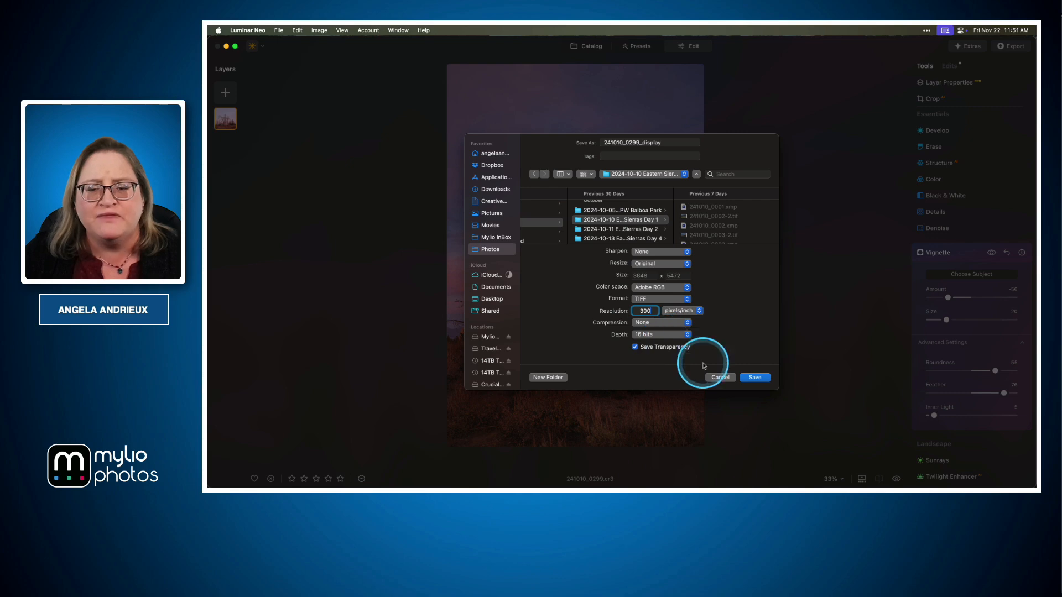
click(756, 379)
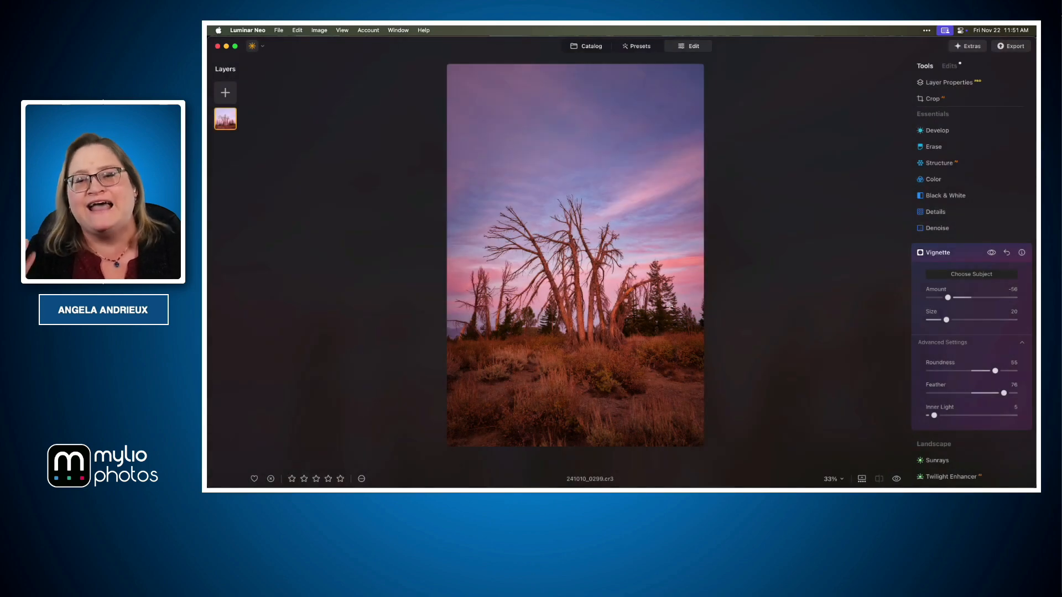
- Switch to Mylio Photos and check the exported edit and file name of the landscape photo
key(super+Tab)
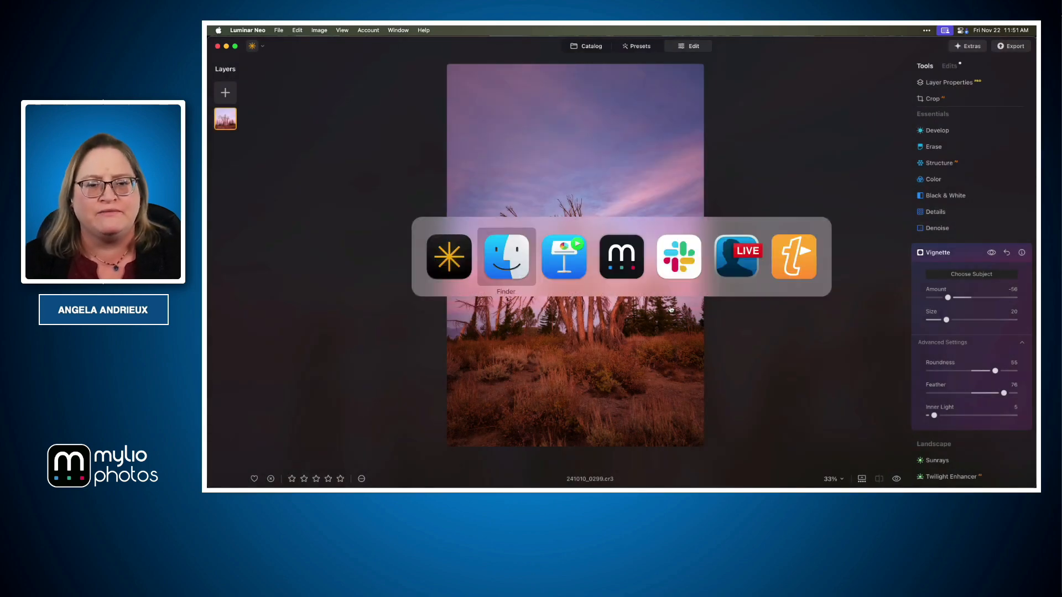
key(super+Tab)
key(super+Tab)
click(490, 188)
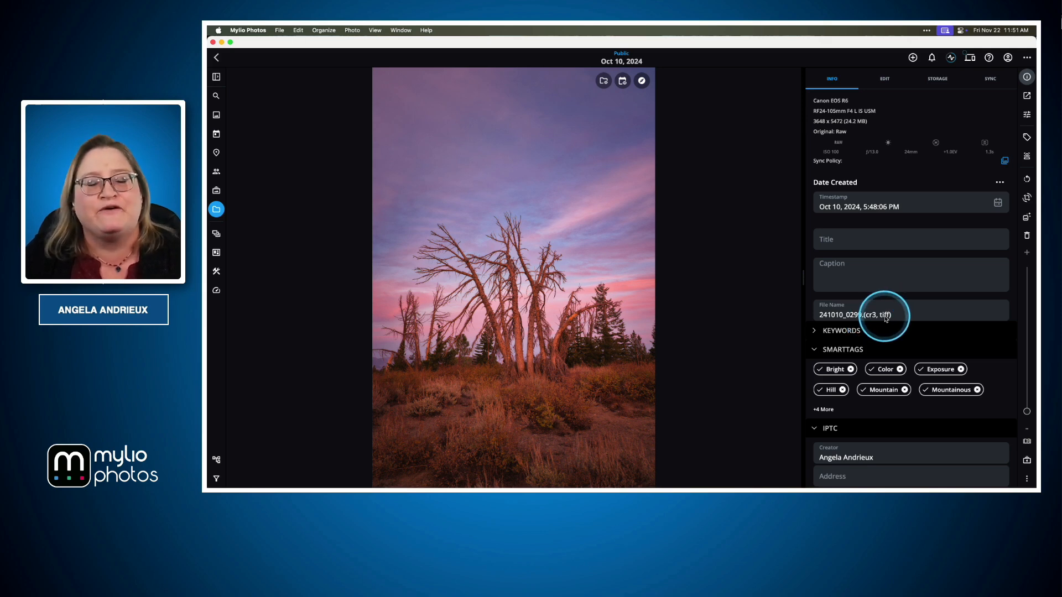
- Reveal the photo in Finder, compare 241010_0299_display.tiff with 241010_0299.cr3, and return to Mylio Photos
right_click(613, 227)
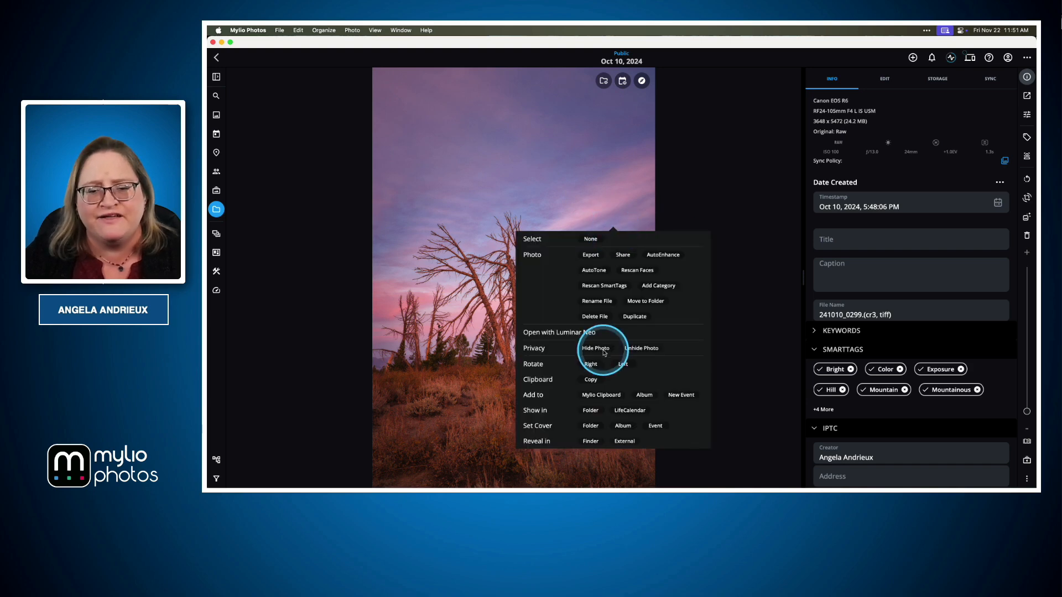
click(591, 442)
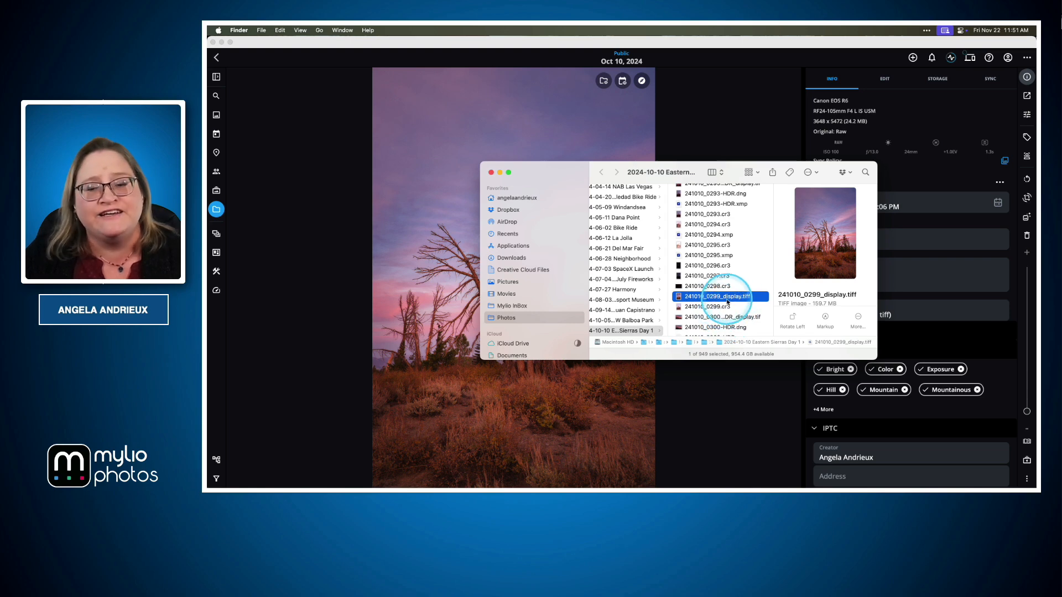
click(722, 307)
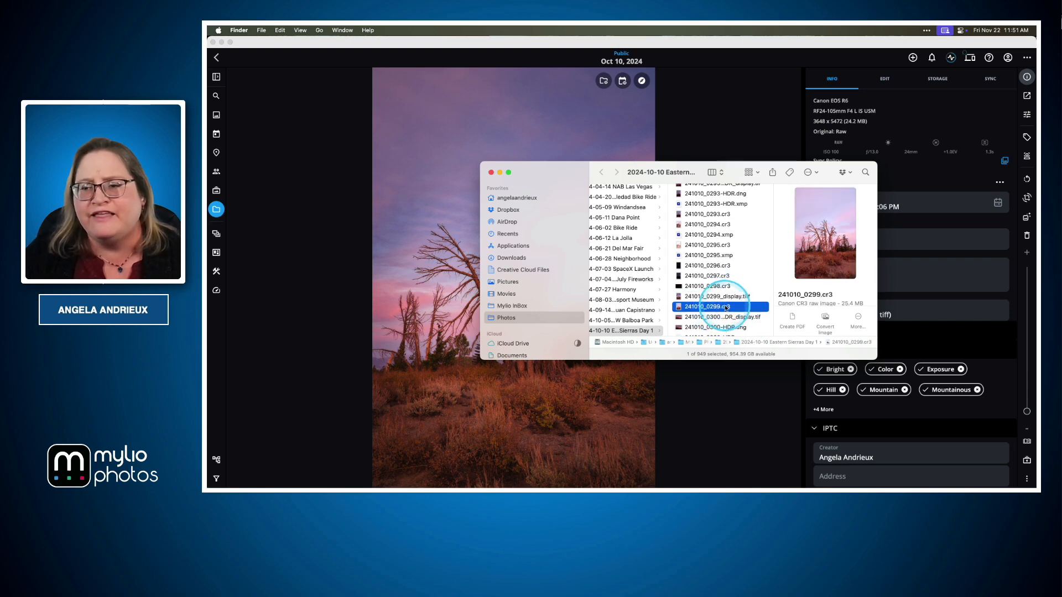
click(722, 298)
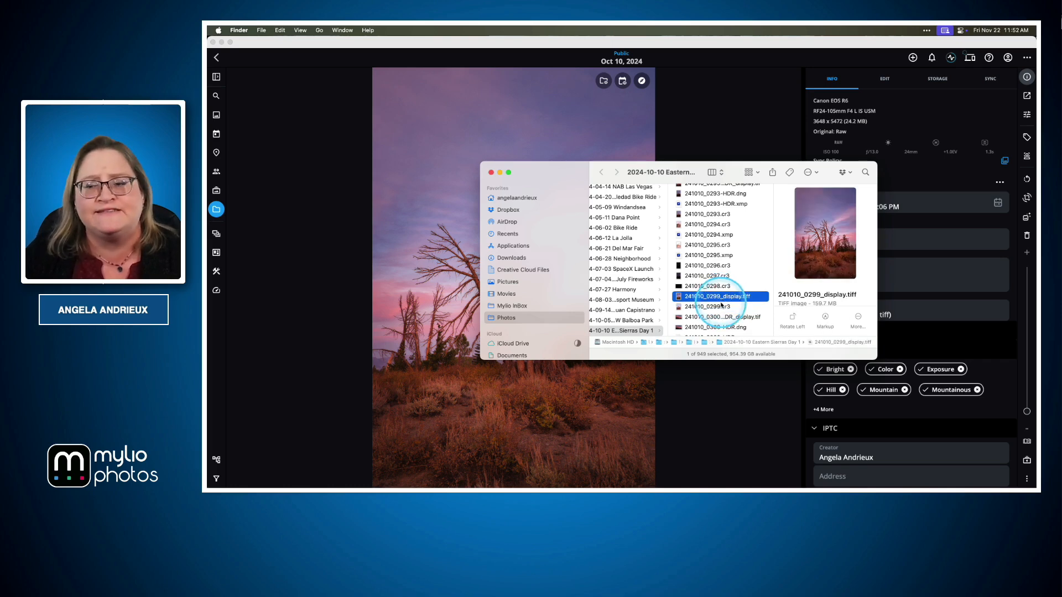
click(783, 388)
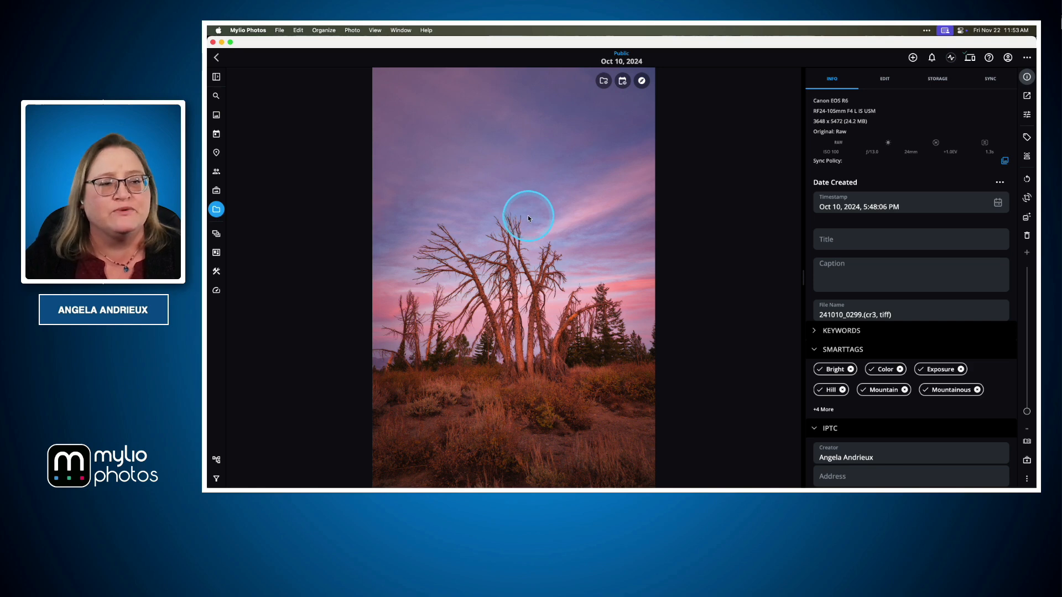
- Show All Photos and go to the newest pictures in the library
click(216, 115)
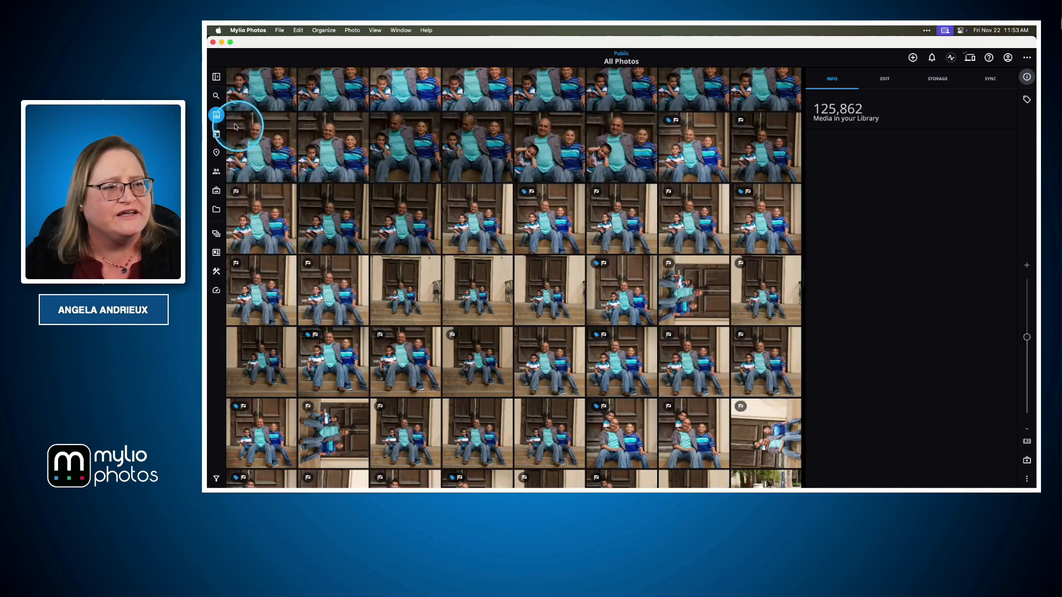
click(624, 62)
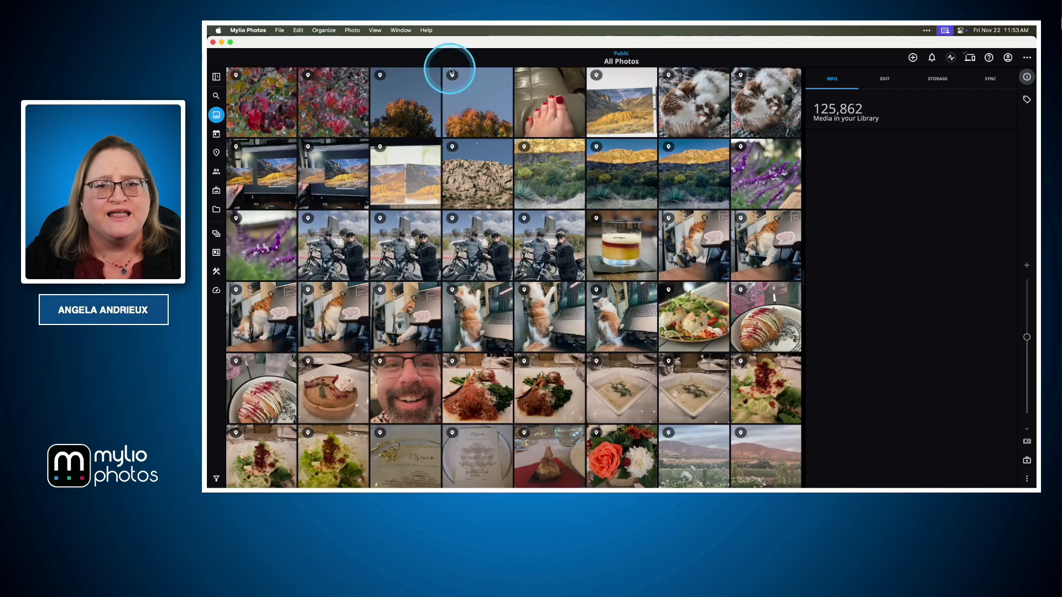
scroll(374, 145, down, 5)
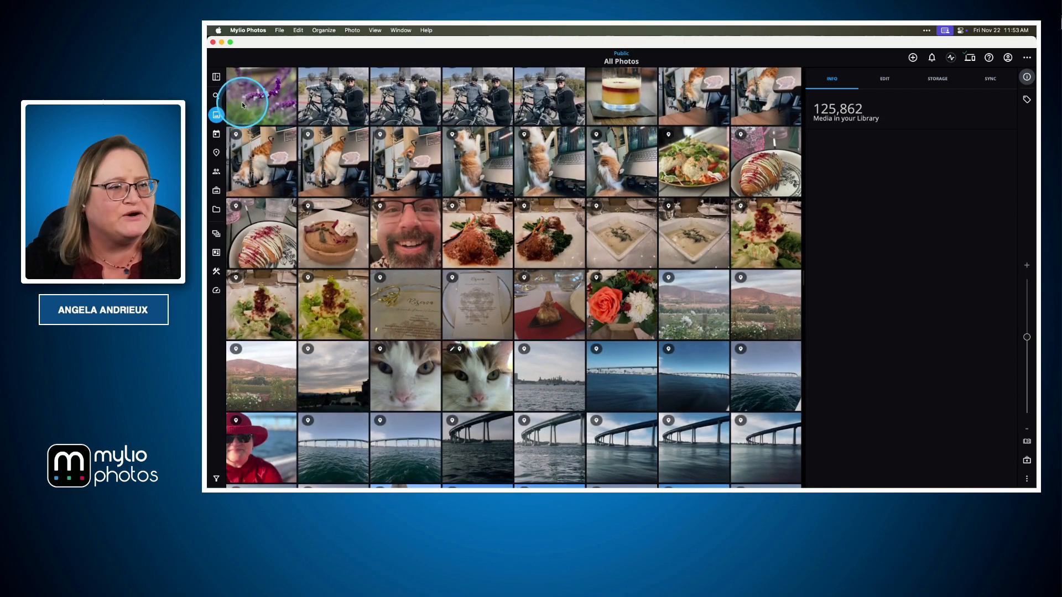
- Filter All Photos by the file extensions .jpeg and .jpg using QuickFilters
click(216, 77)
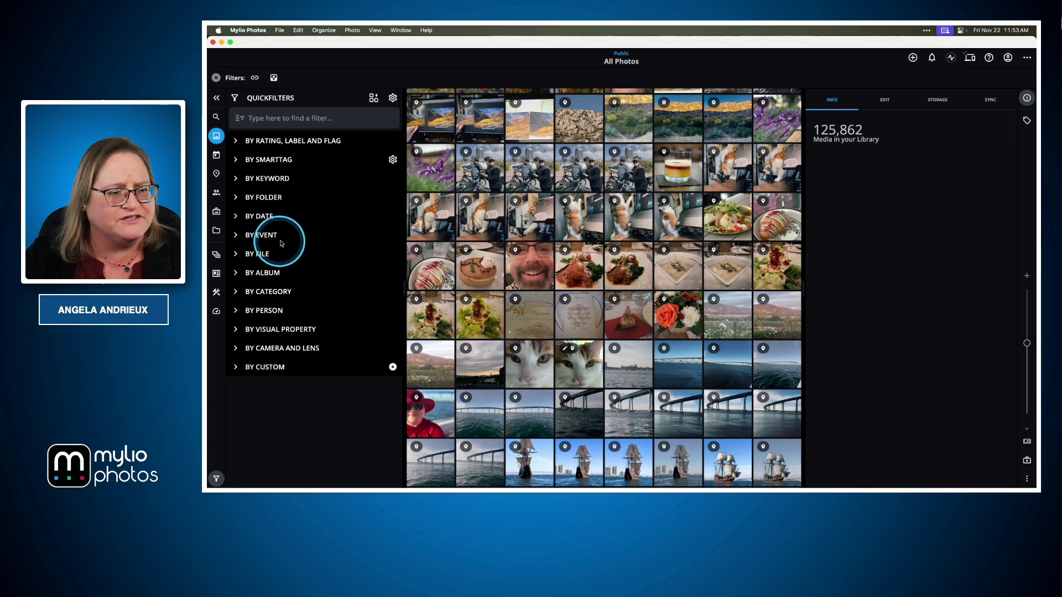
click(238, 255)
click(244, 293)
scroll(285, 271, down, 10)
scroll(287, 274, down, 2)
scroll(287, 274, up, 1)
scroll(287, 274, down, 1)
scroll(287, 273, up, 1)
scroll(287, 274, up, 7)
click(270, 209)
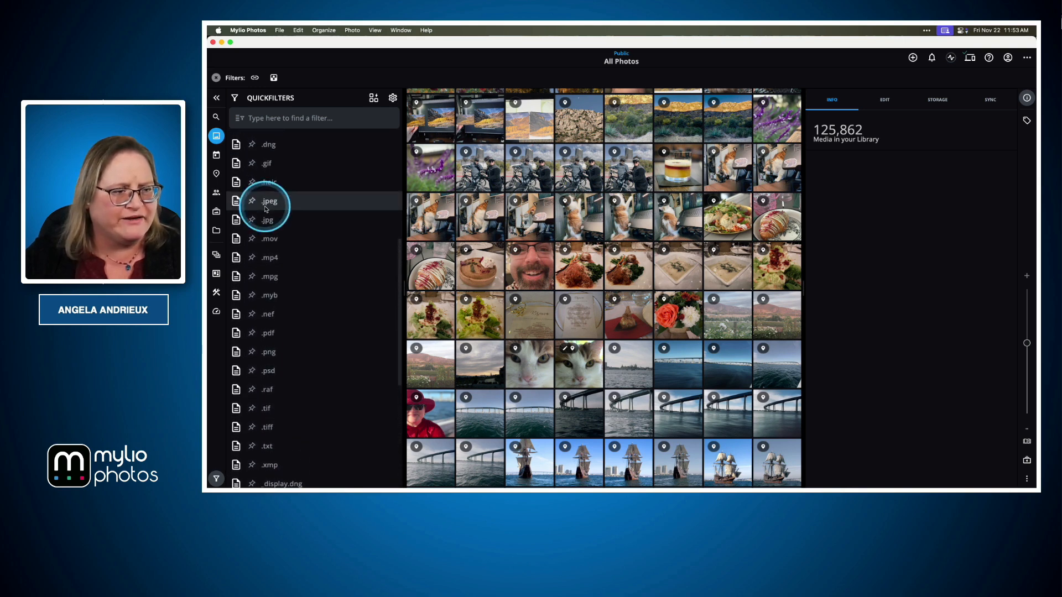
click(268, 220)
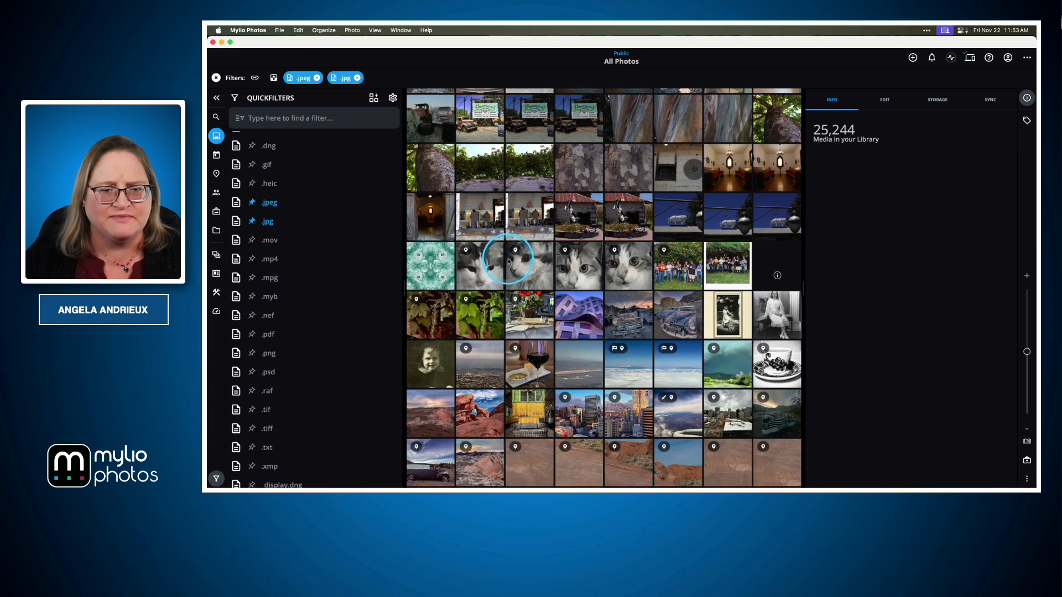
- Browse the filtered photos for a JPEG-only original, checking the file types of an Oct 27, 2023 street photo
scroll(533, 227, up, 2)
scroll(532, 226, up, 3)
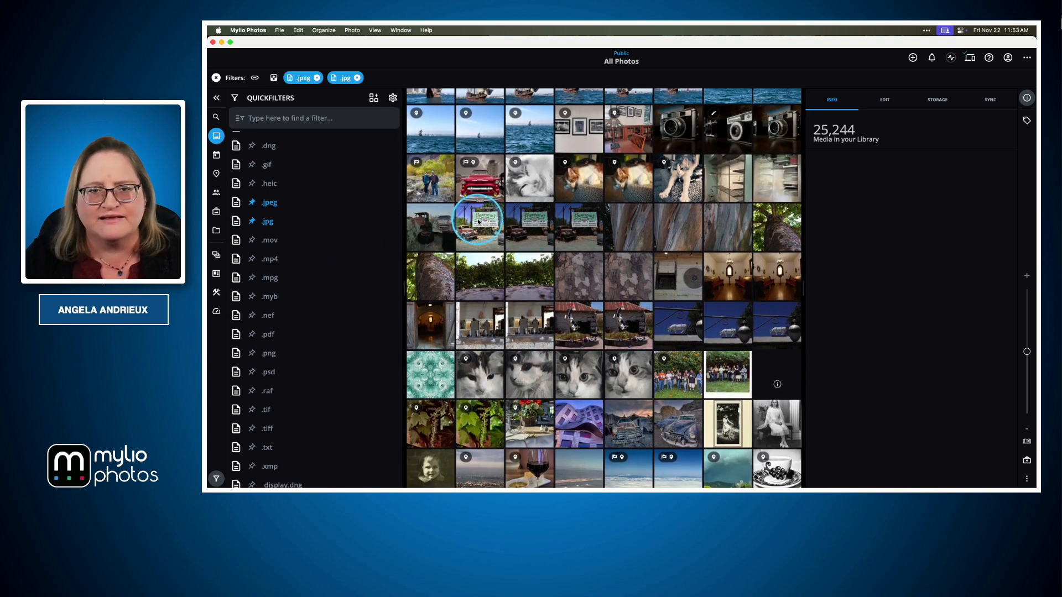
scroll(475, 222, up, 3)
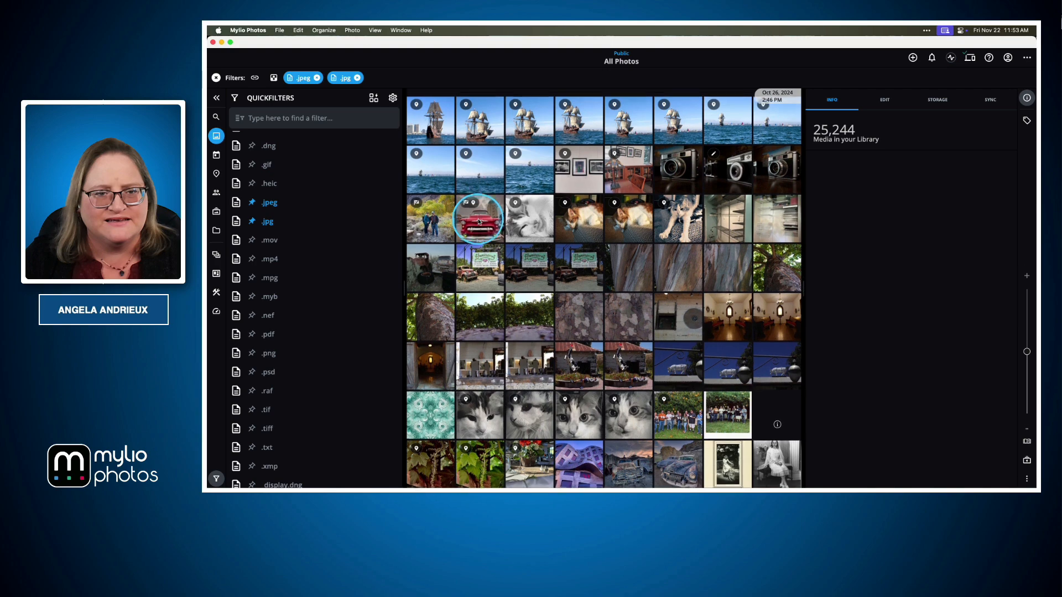
scroll(533, 241, down, 5)
scroll(535, 246, down, 2)
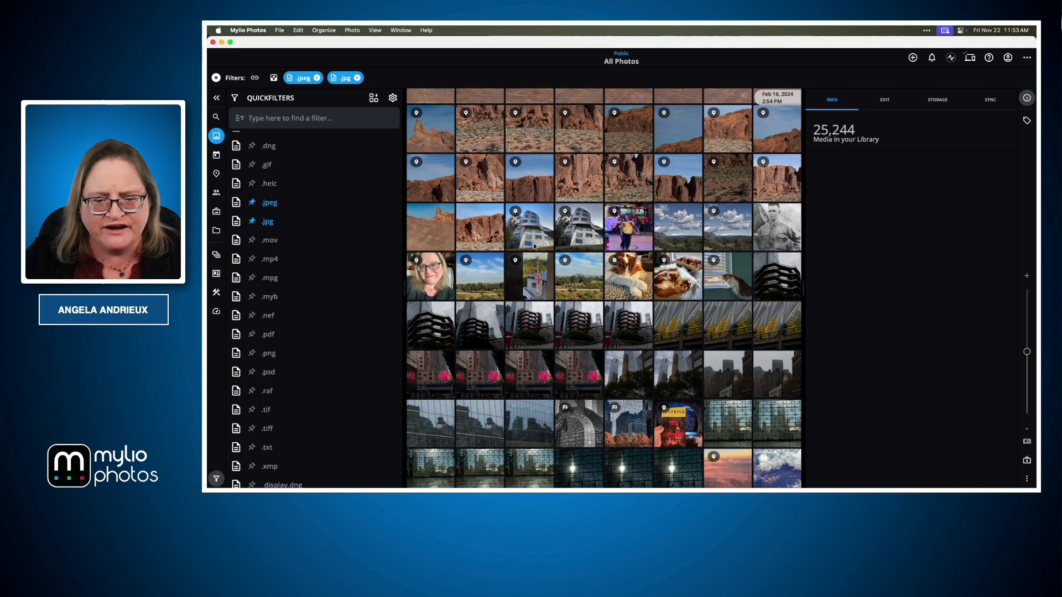
click(436, 378)
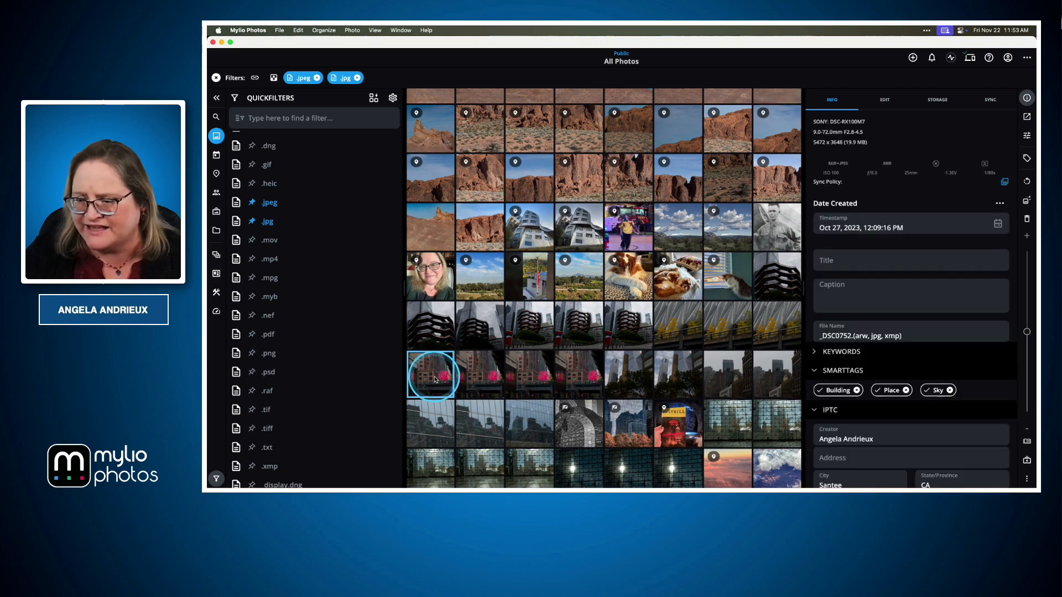
scroll(528, 350, down, 3)
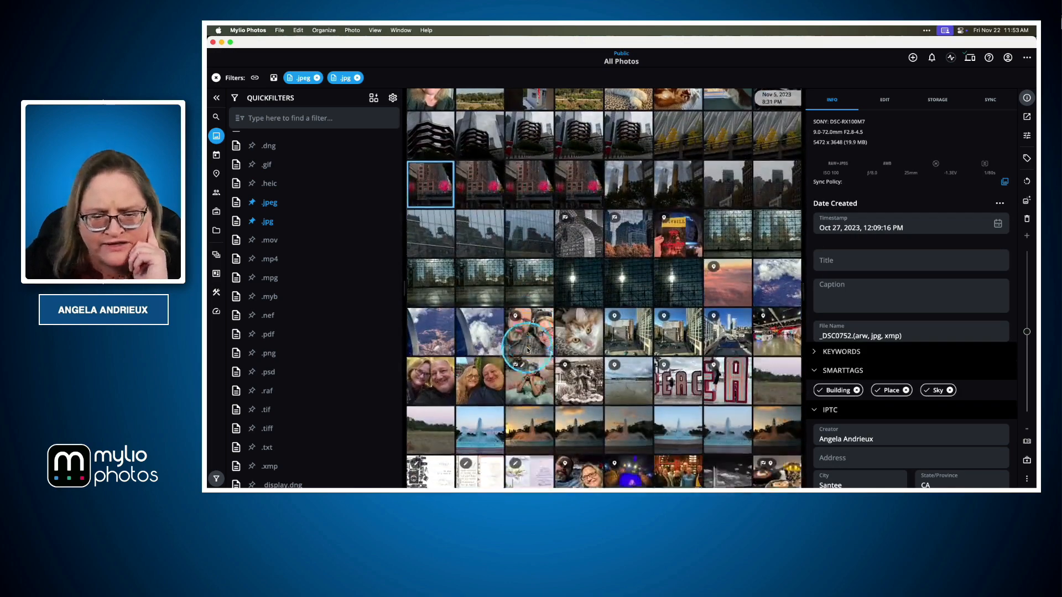
scroll(660, 318, down, 3)
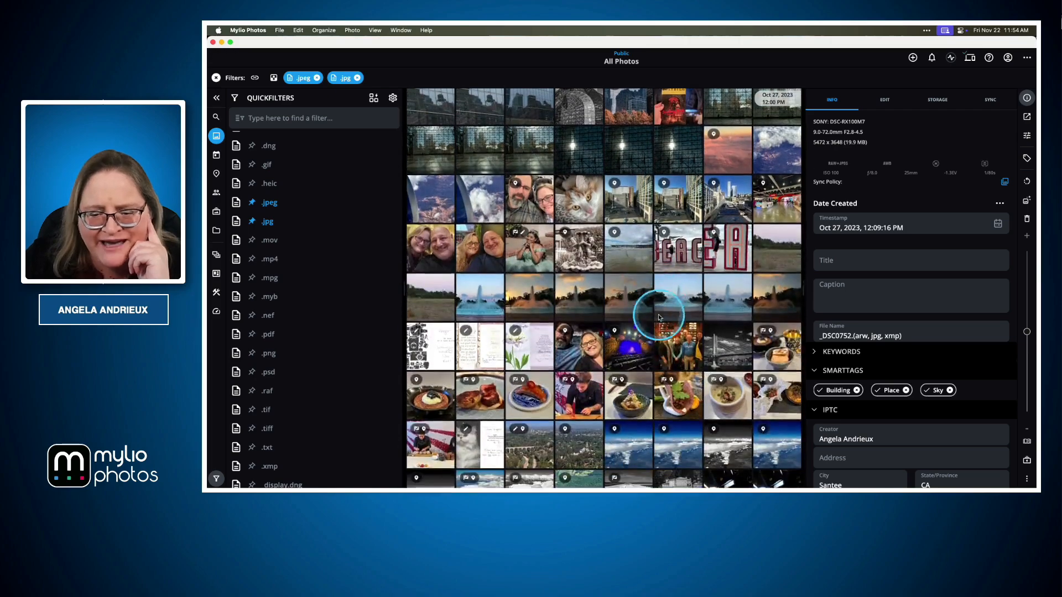
scroll(633, 320, down, 15)
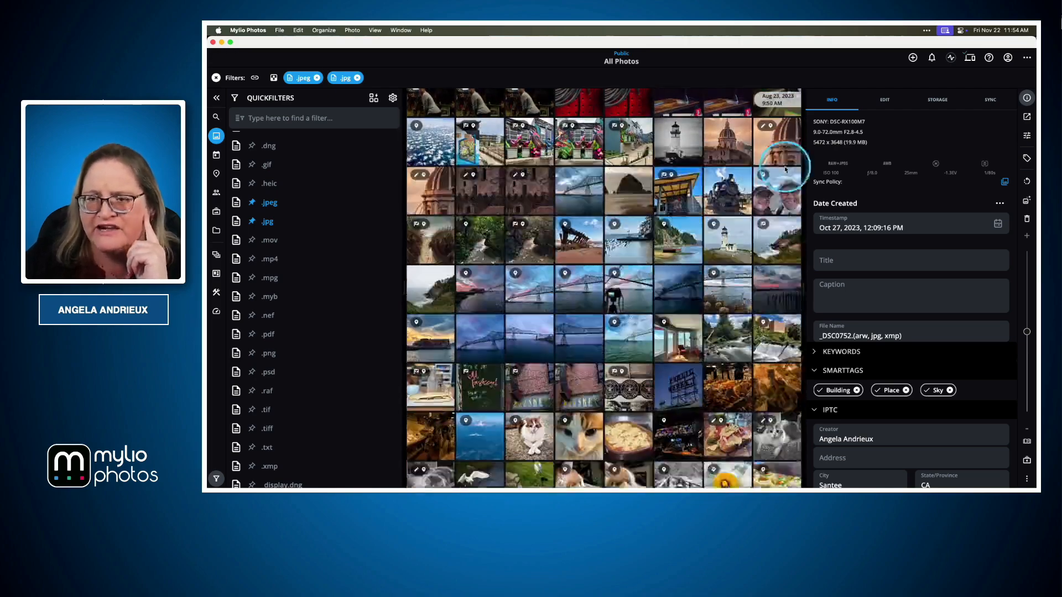
- Jump to the December 2006 photos and open IMG_2282.jpg, the building with the tall stone towers
drag(775, 104, 766, 408)
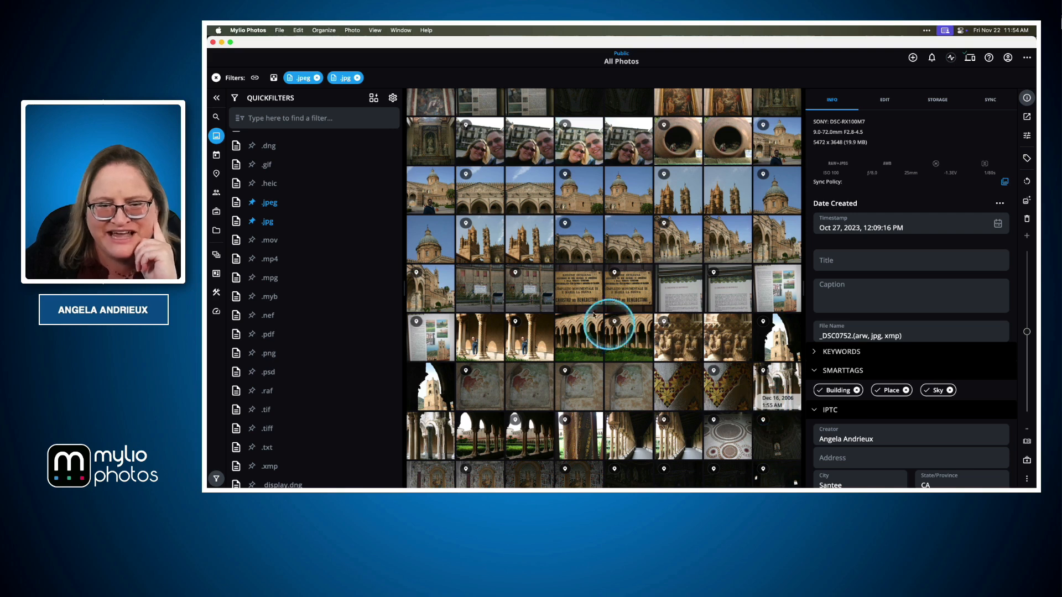
scroll(506, 249, down, 1)
click(489, 212)
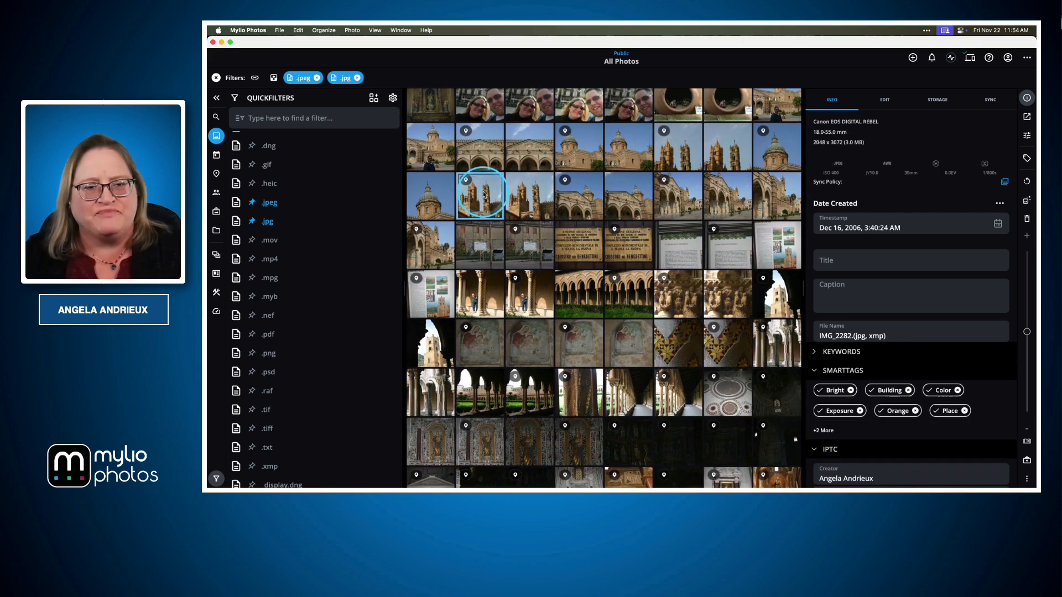
double_click(488, 211)
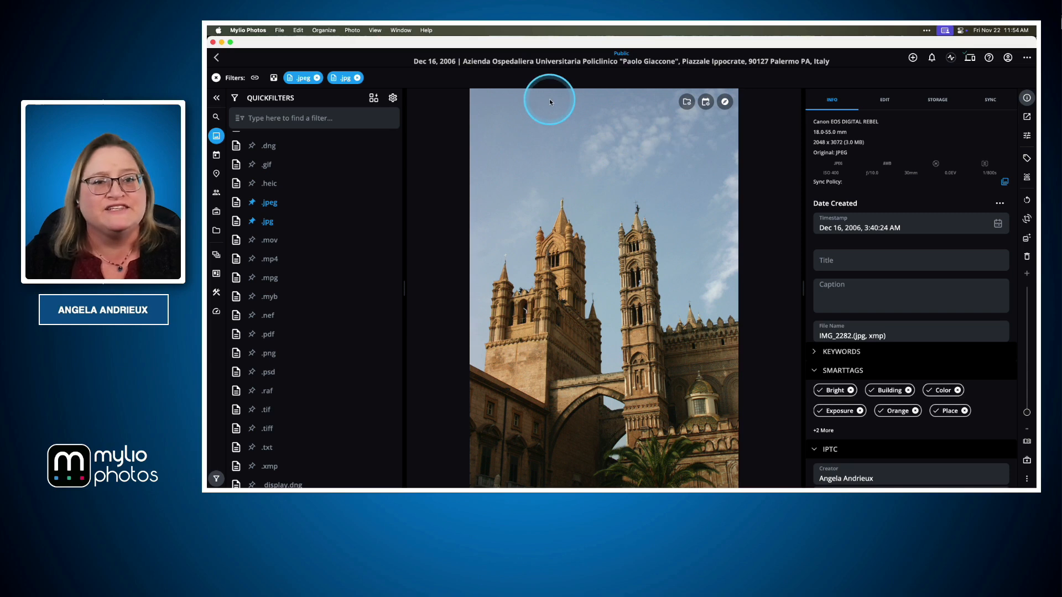
- Open the photo with Luminar Neo using the Edit Original option
click(353, 31)
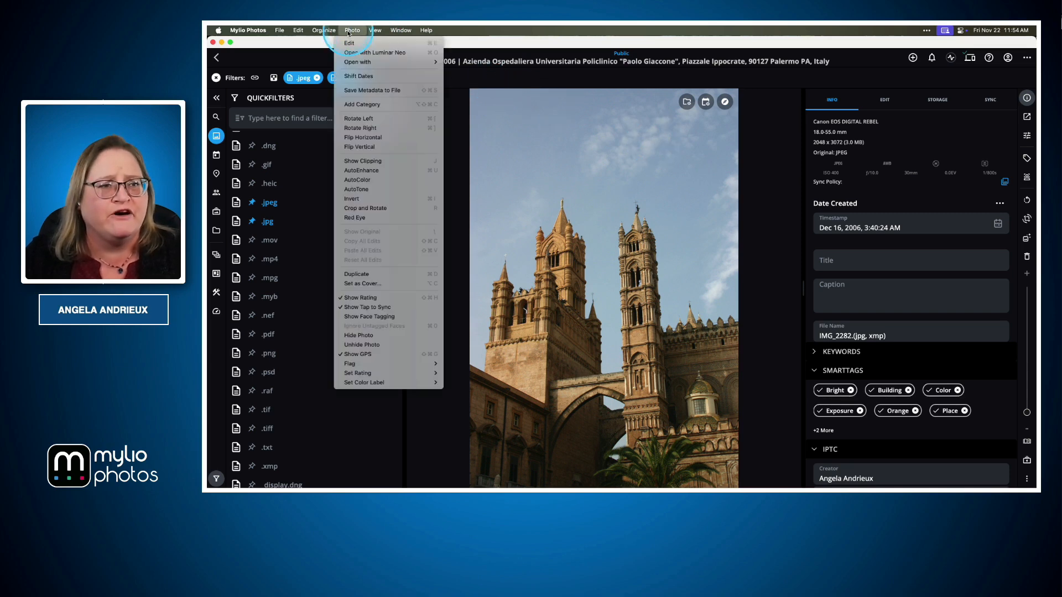
mouse_move(360, 67)
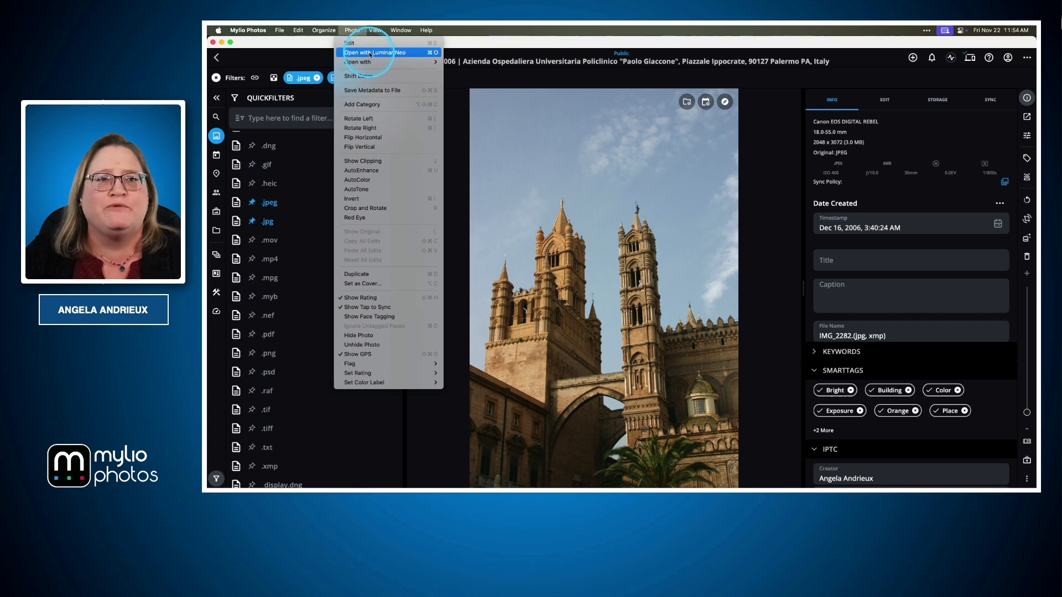
click(395, 55)
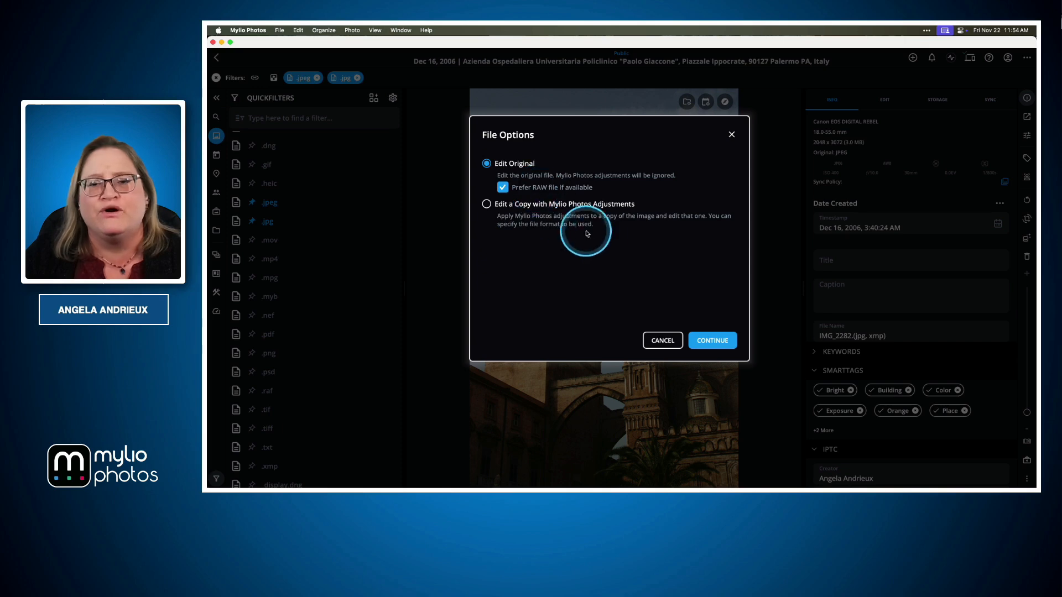
click(712, 340)
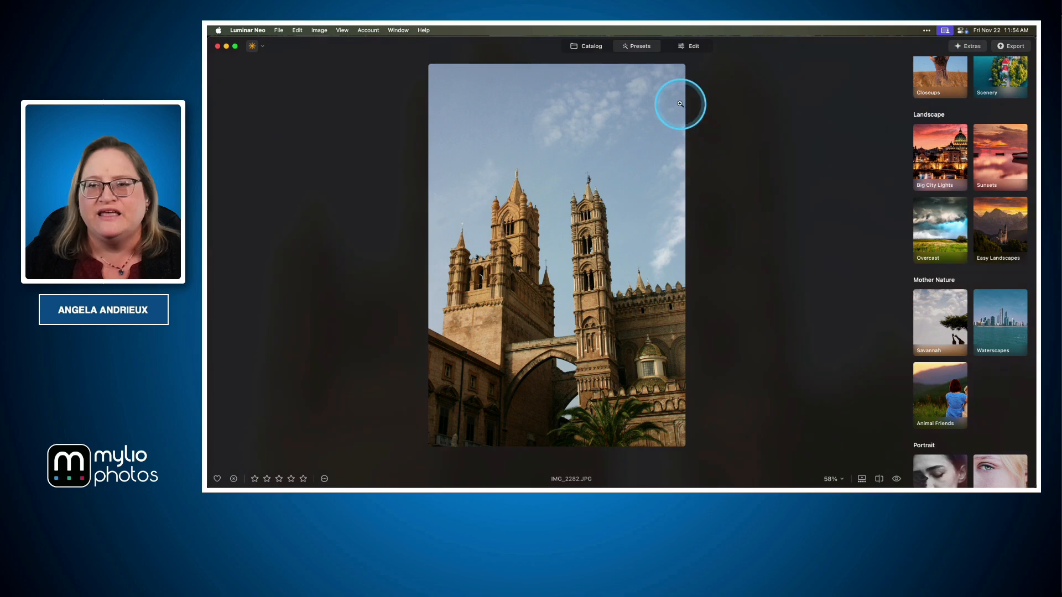
- Apply the Enhance adjustment to the building photo with Accent set to 43
click(689, 47)
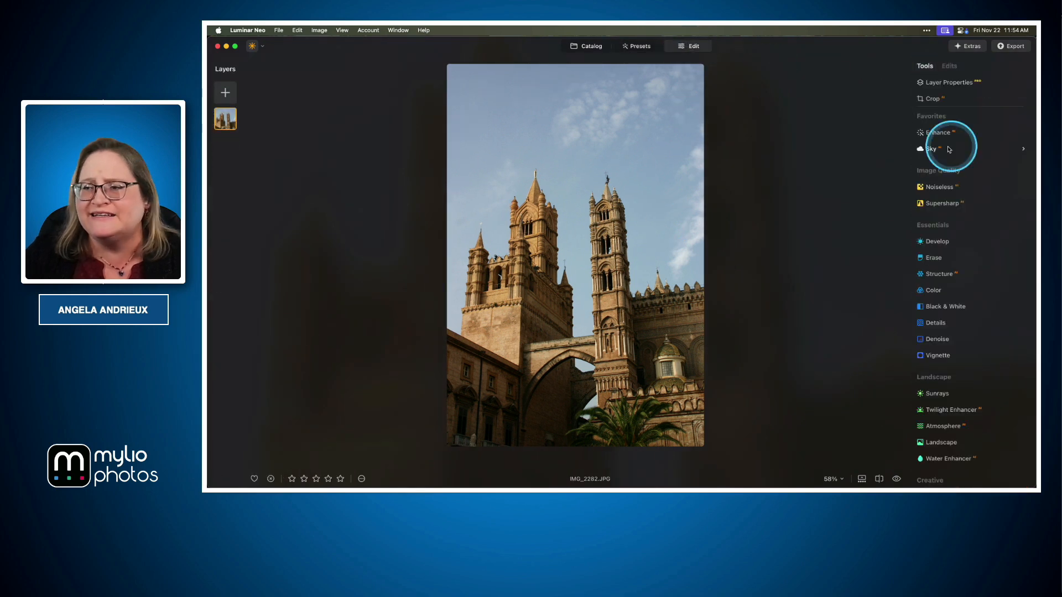
click(943, 134)
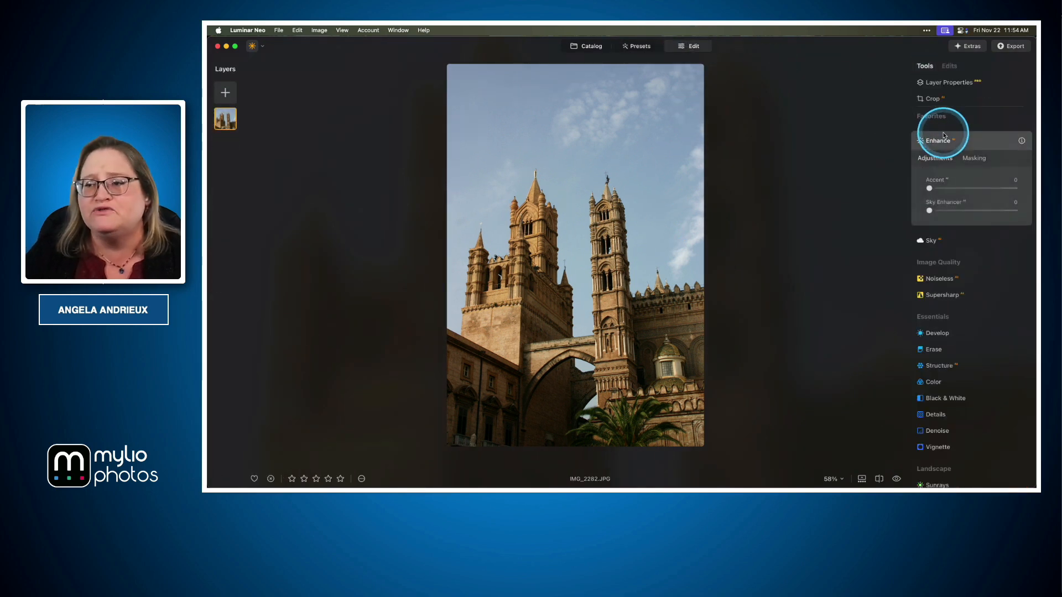
drag(929, 188, 966, 189)
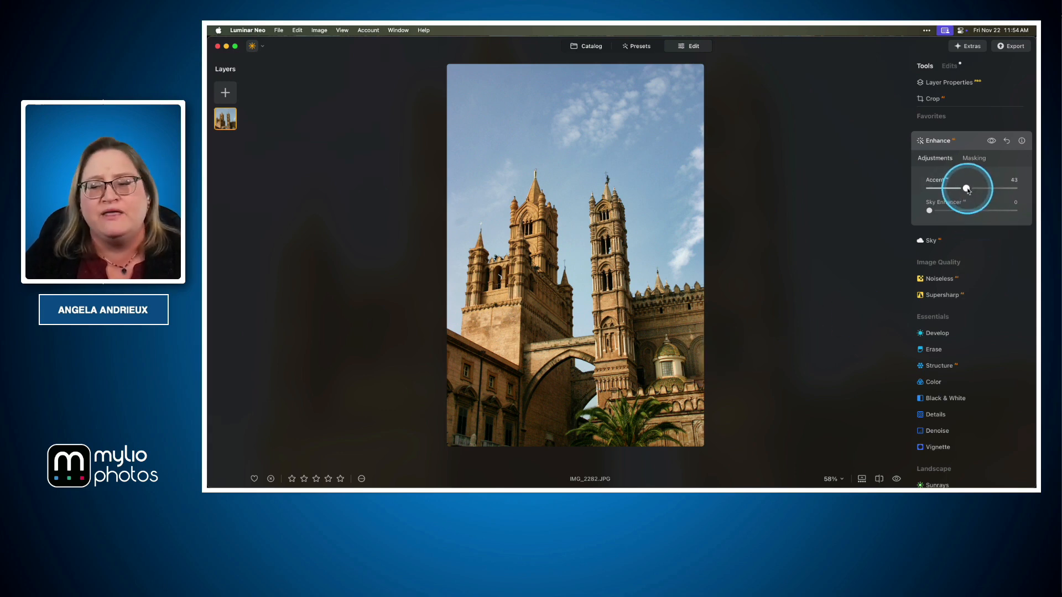
- Enable Auto Defringe in the Develop tool and try the automatic perspective correction on the building
click(944, 334)
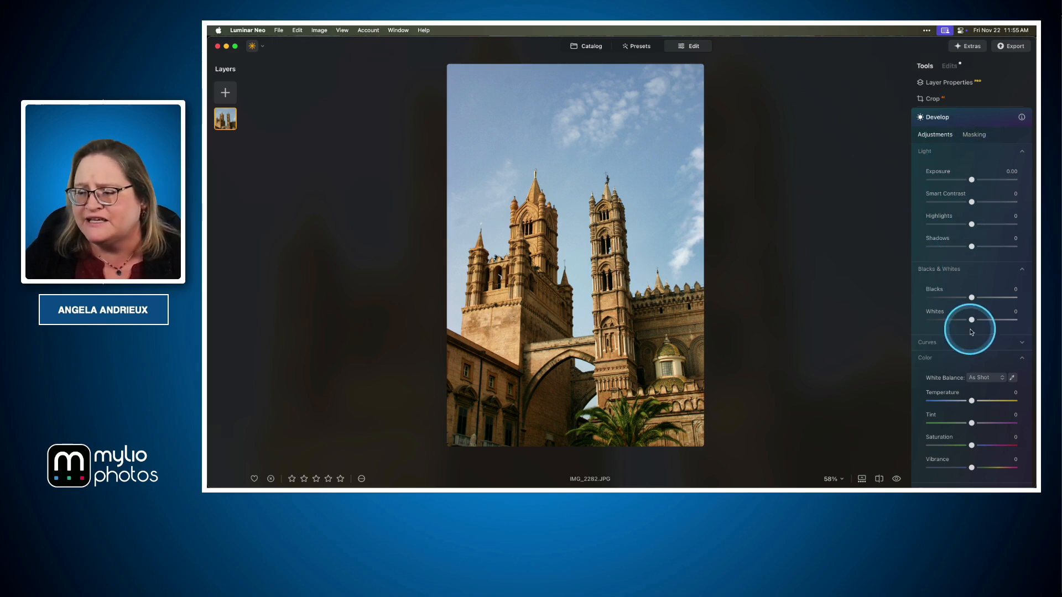
scroll(963, 350, down, 10)
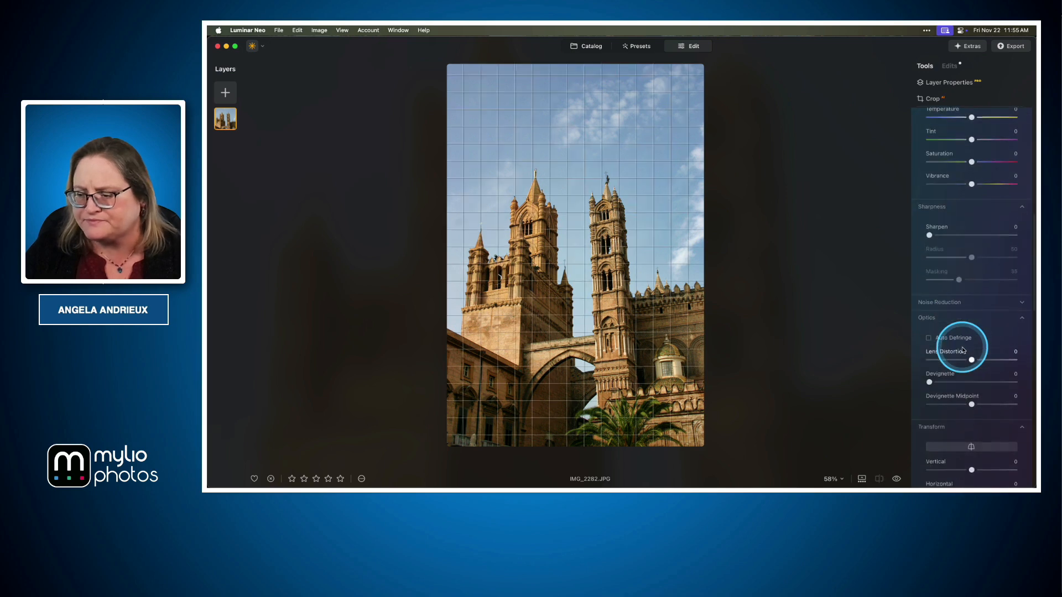
click(940, 298)
scroll(962, 354, down, 3)
click(972, 345)
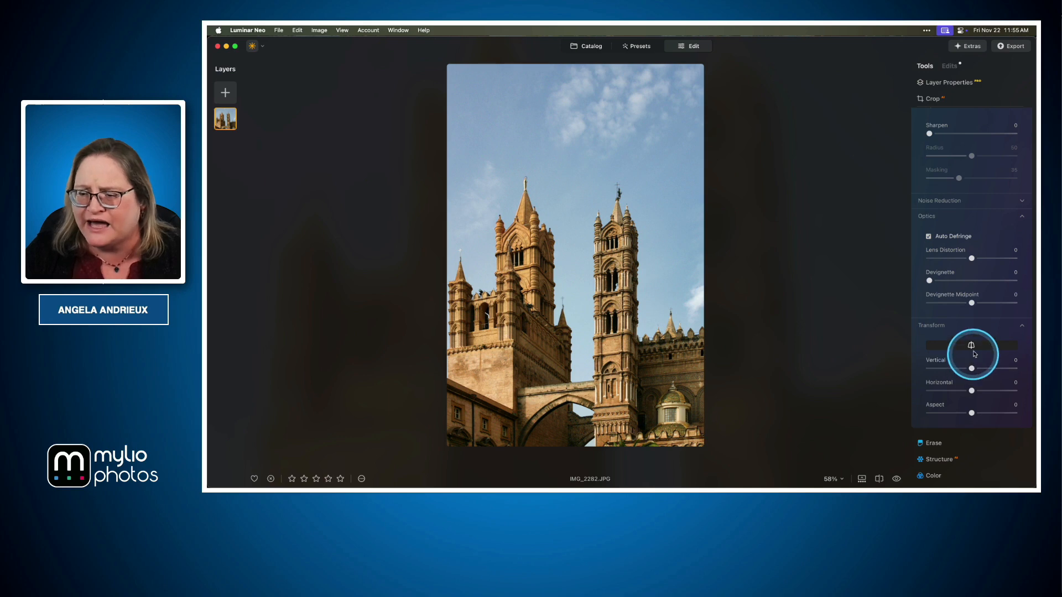
scroll(972, 348, up, 3)
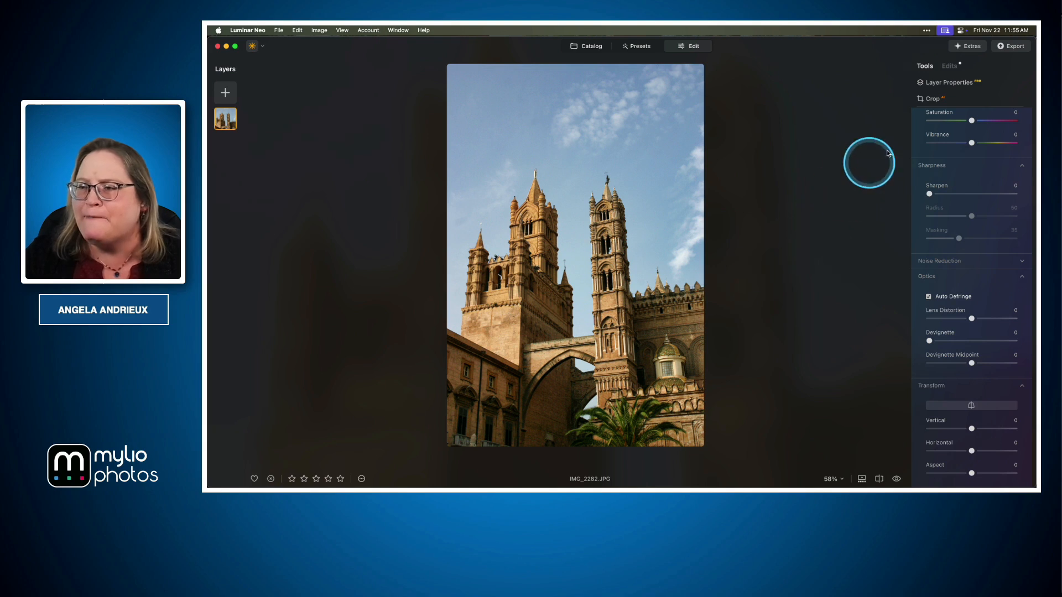
- Set a custom white balance with Tint at 4 in the Develop tool, and close the tool
scroll(970, 166, up, 5)
scroll(973, 169, up, 1)
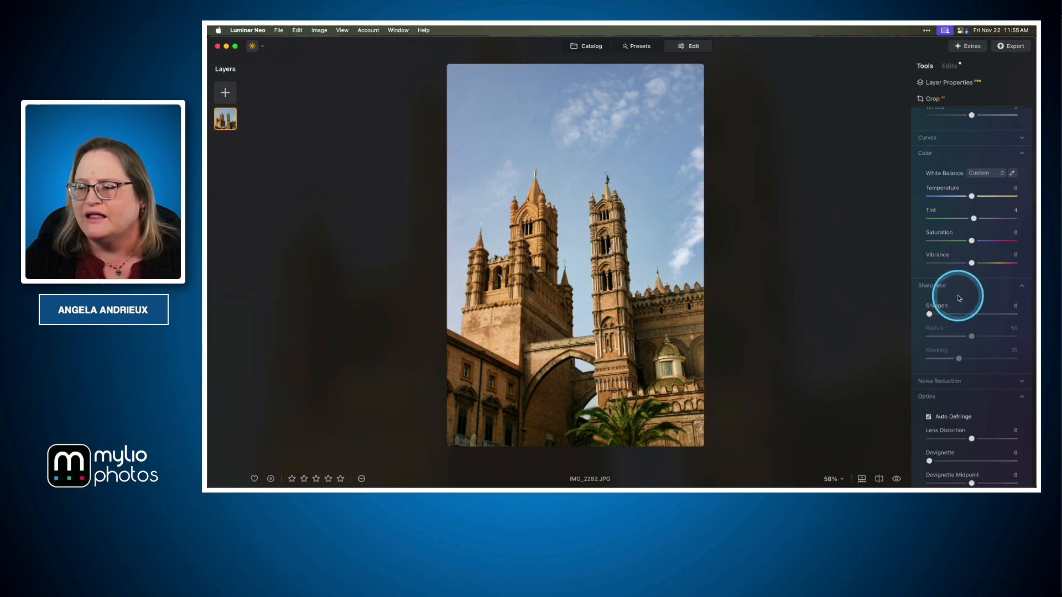
scroll(957, 207, up, 5)
click(955, 188)
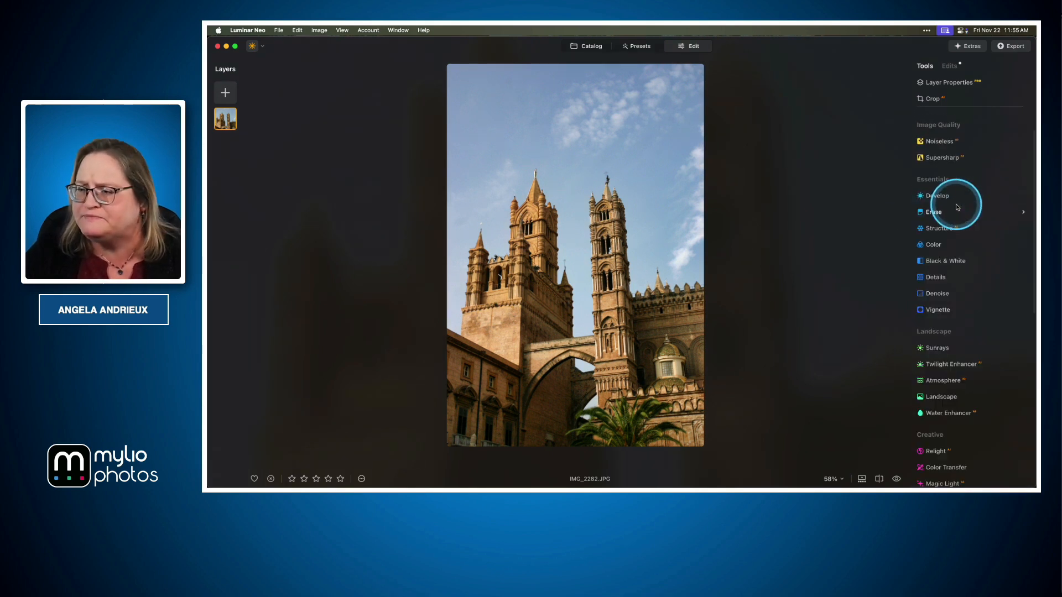
- Bring out the stonework and cloud detail with the Structure tool, setting Amount to 46
click(939, 232)
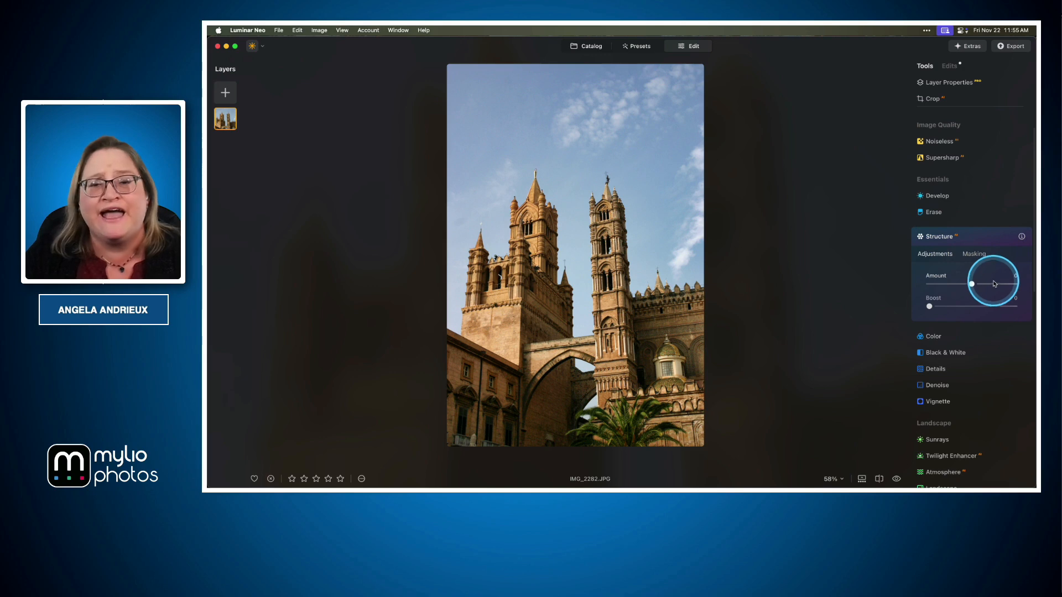
drag(973, 286, 991, 284)
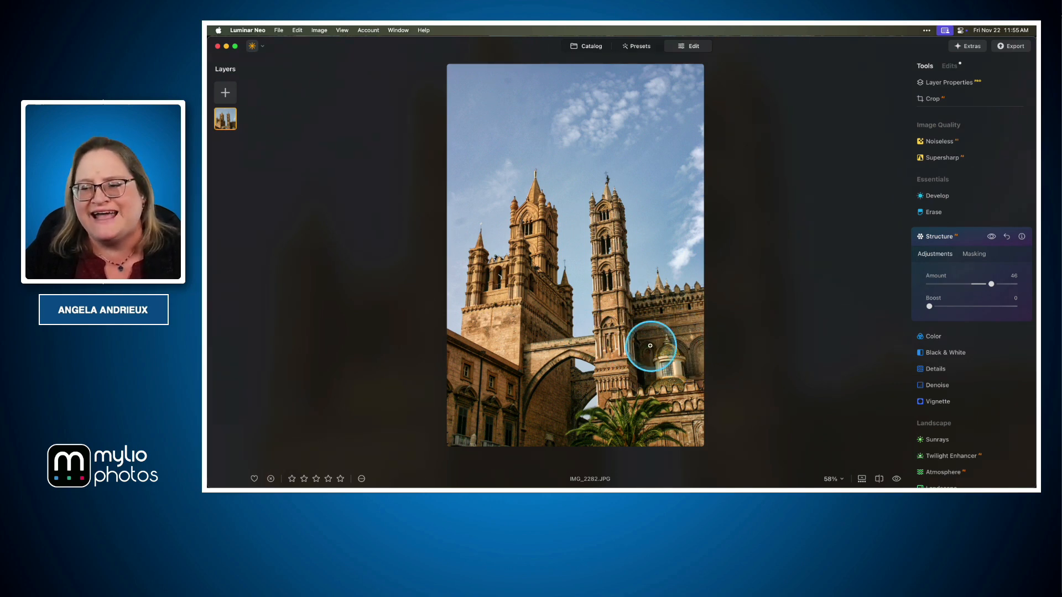
scroll(980, 321, down, 5)
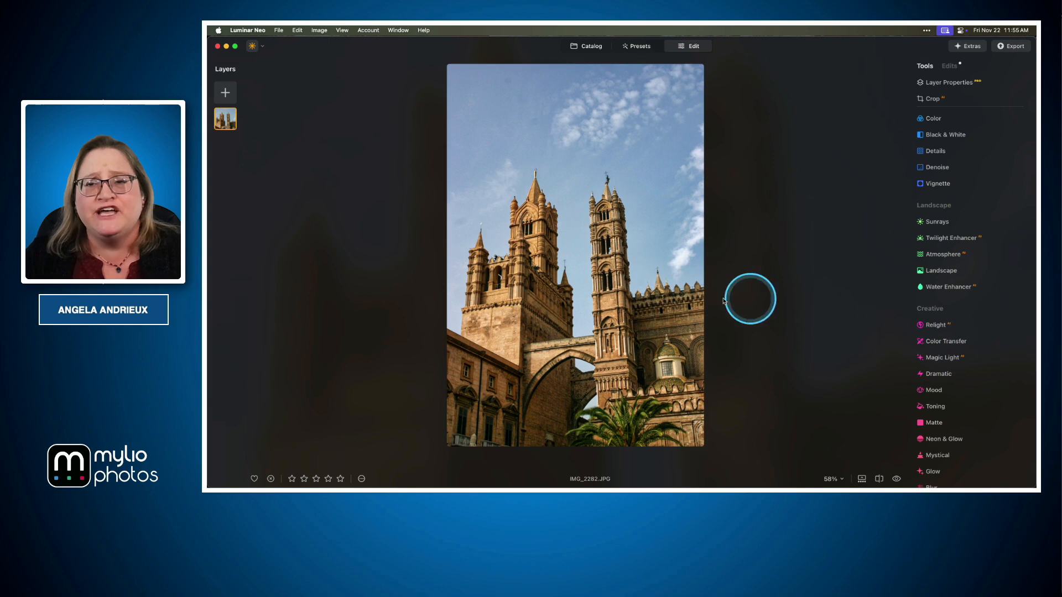
click(285, 29)
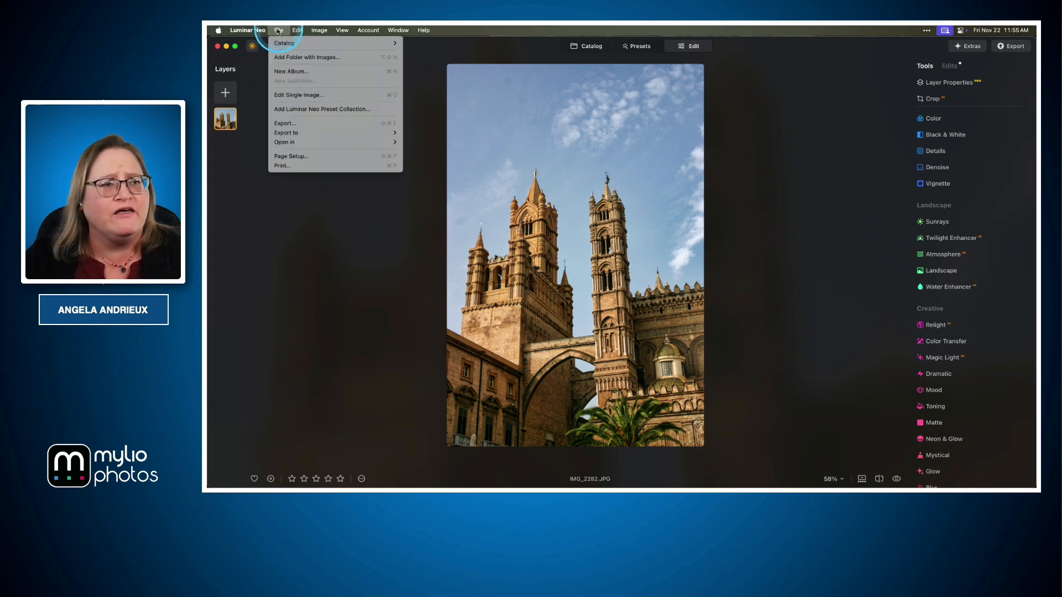
click(293, 126)
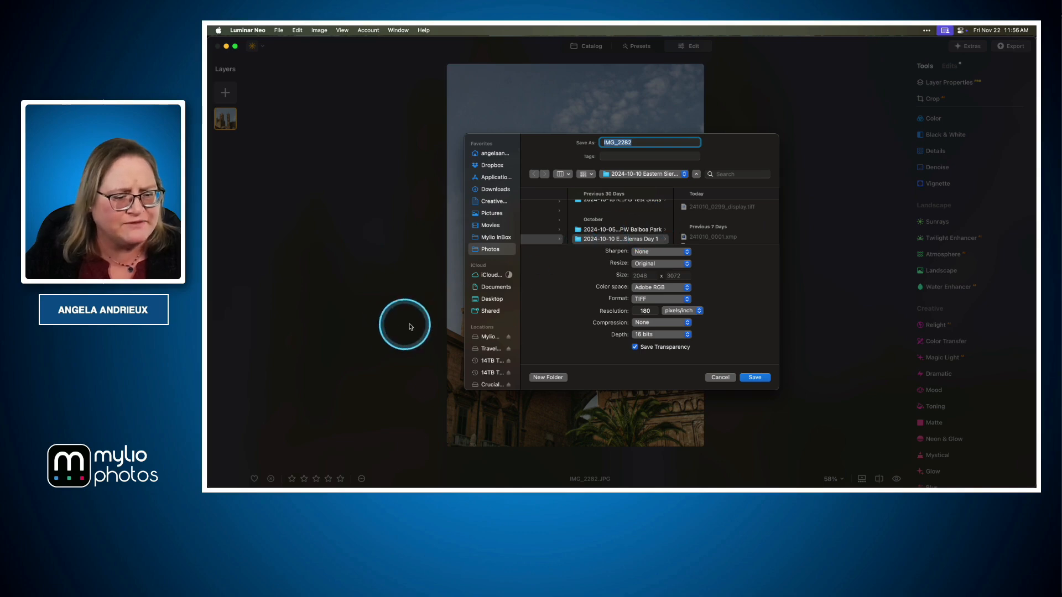
click(720, 377)
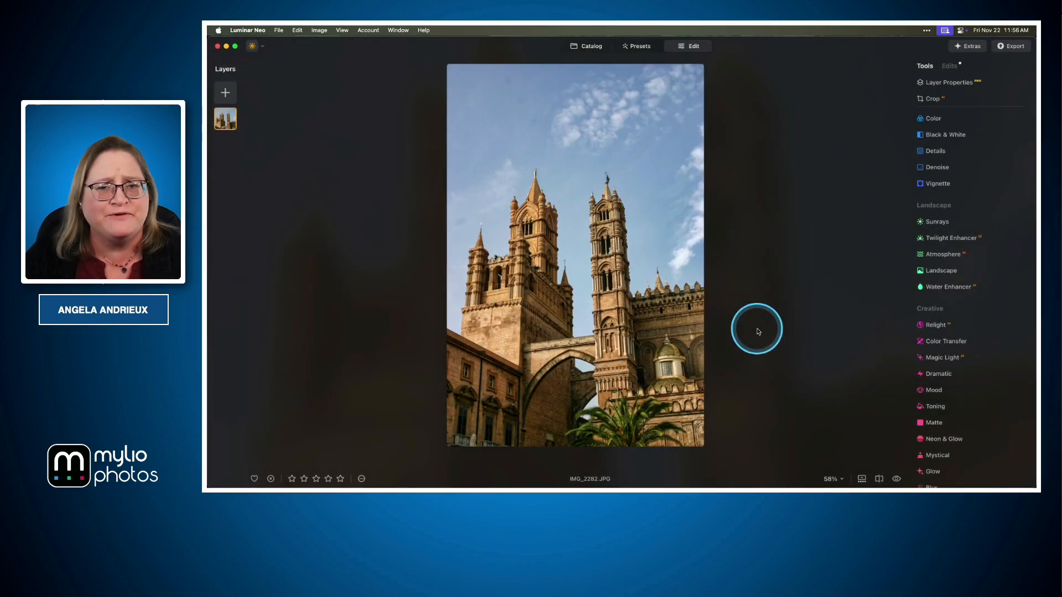
- Apply the Fast Fix preset from the Scenery collection at 100 and compare the photo with its original
click(645, 47)
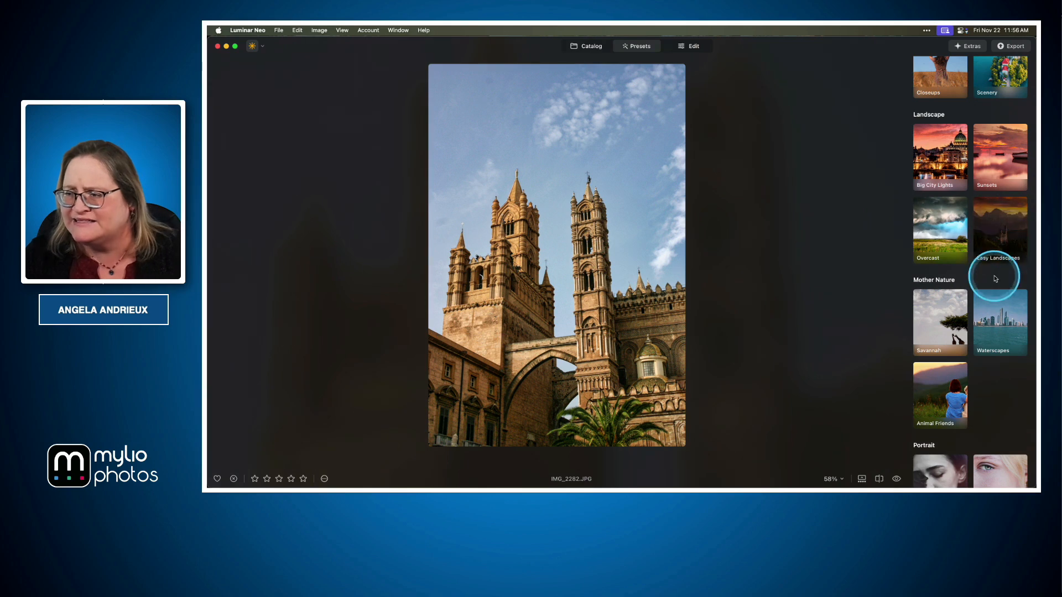
scroll(1004, 252, up, 5)
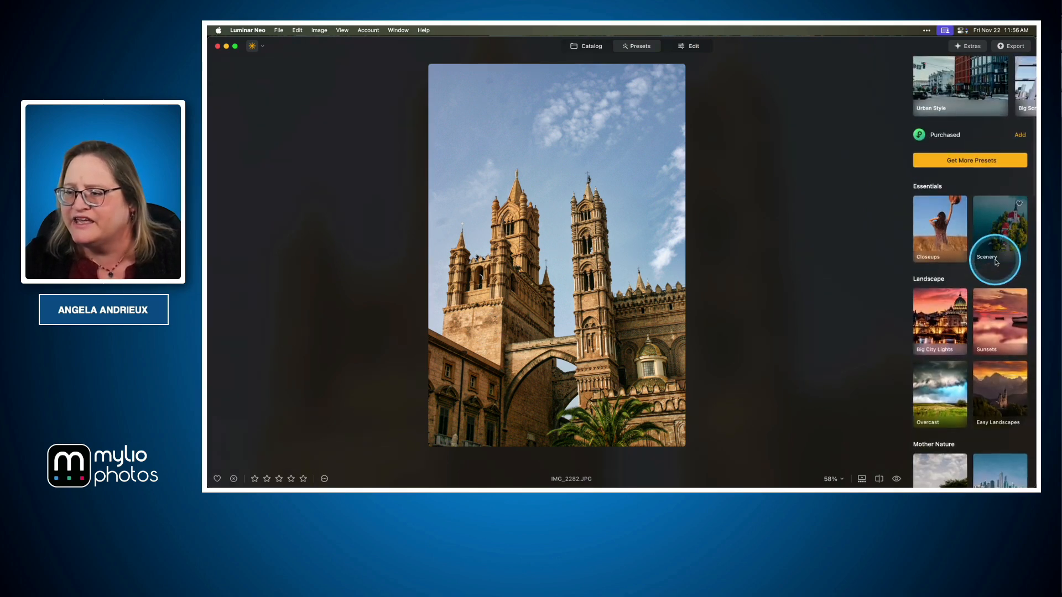
click(1001, 255)
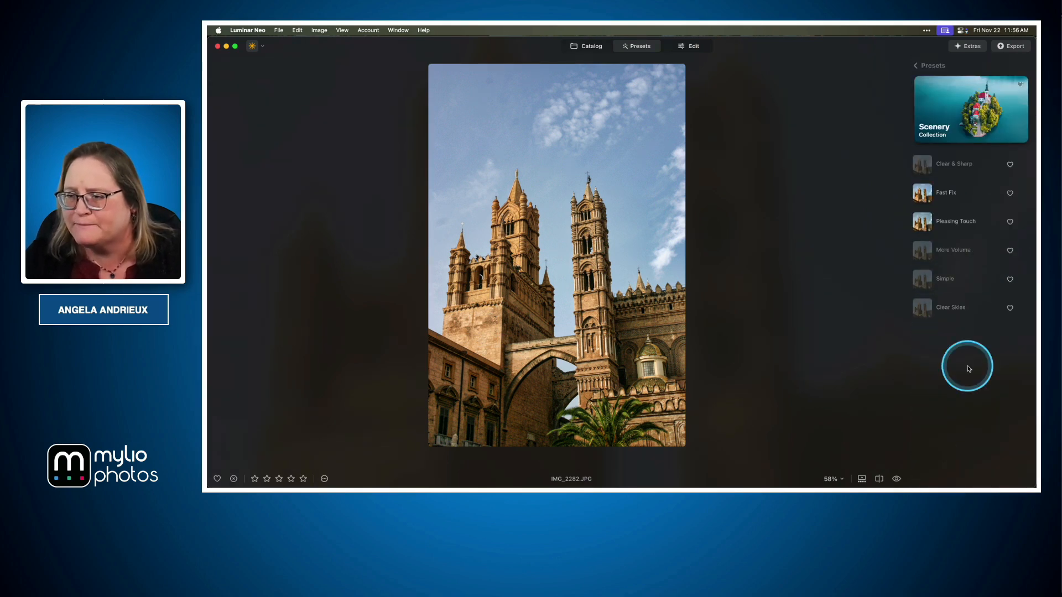
click(934, 195)
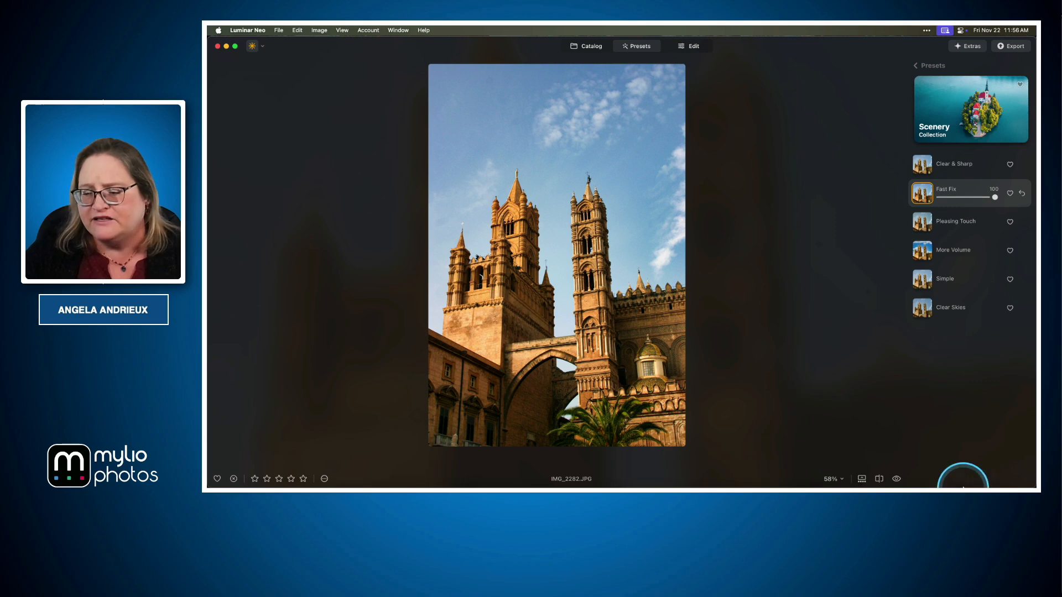
click(897, 479)
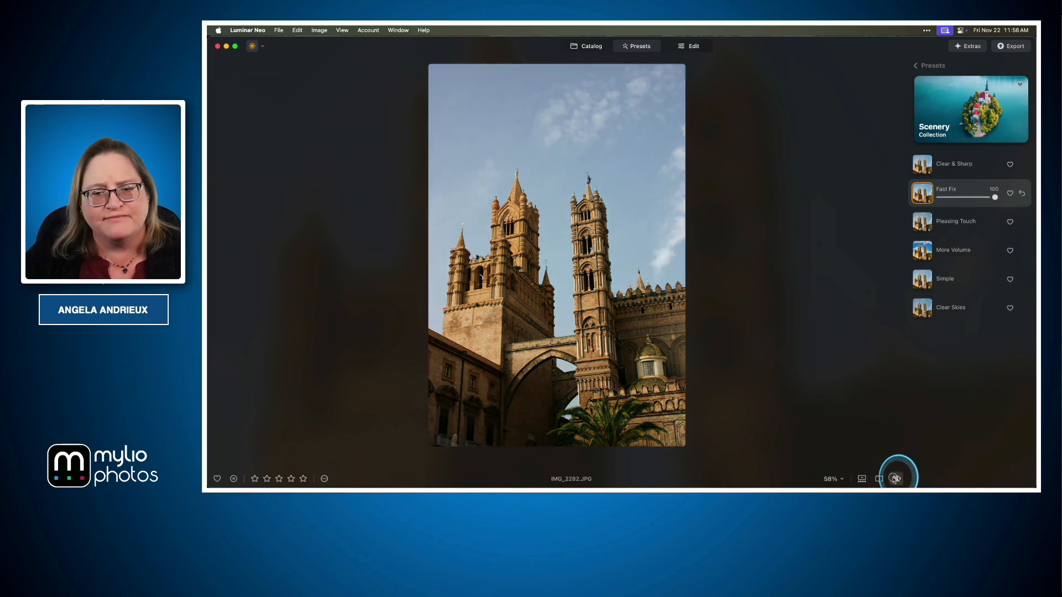
click(897, 479)
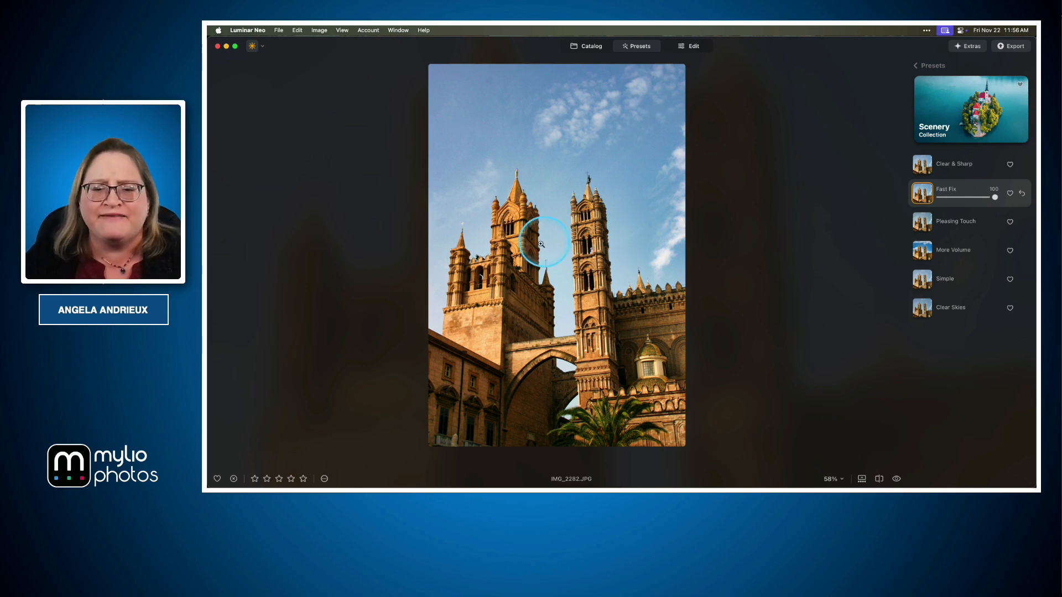
- Return to editing and set a custom white balance with Tint at 3 in the Develop tool
click(703, 47)
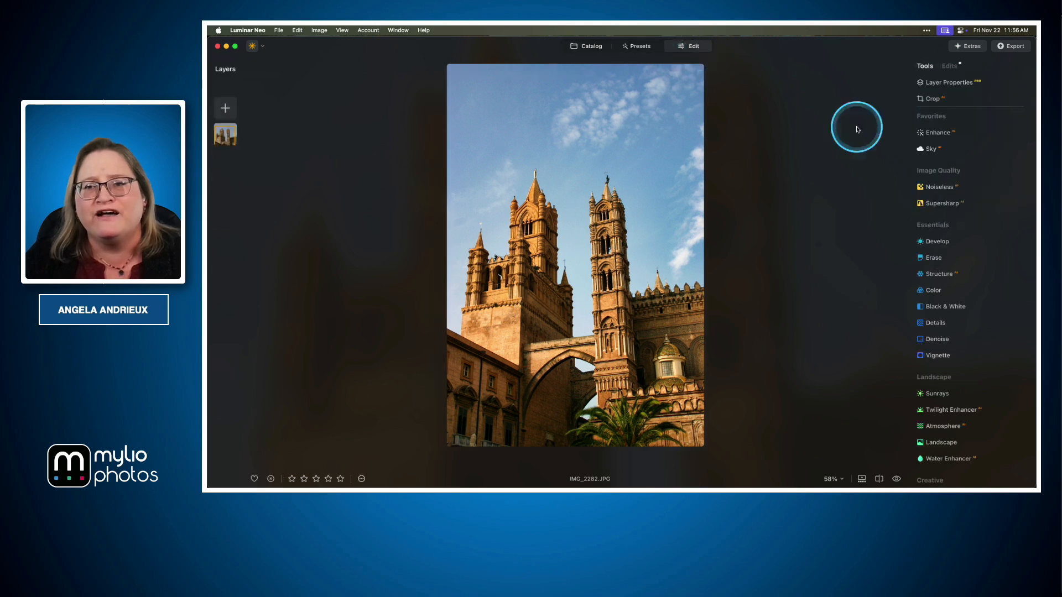
click(938, 242)
scroll(952, 348, down, 2)
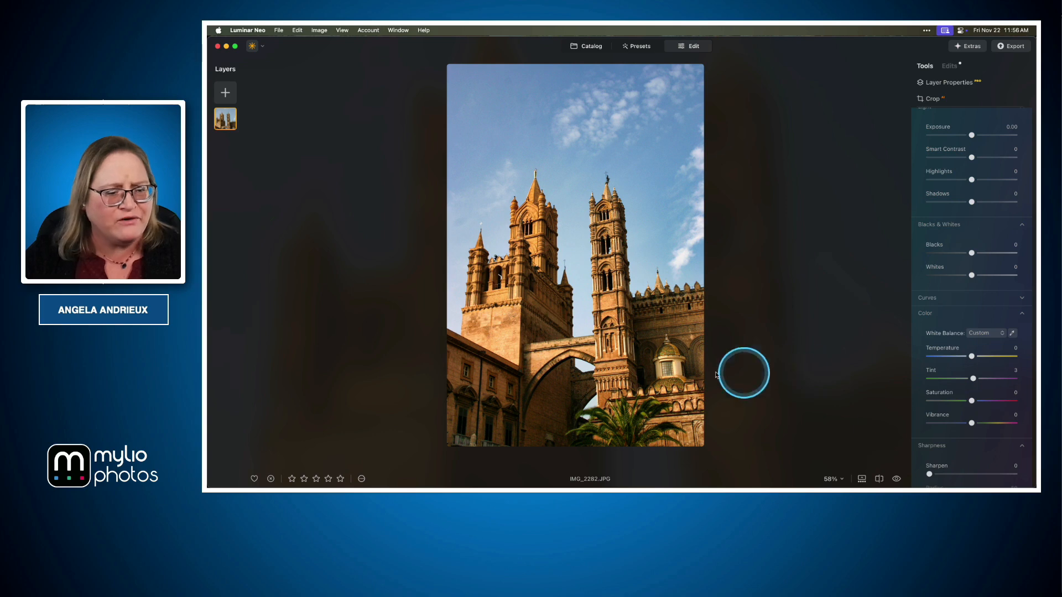
- Export IMG_2282 to the Mylio InBox folder as a 16-bit Adobe RGB TIFF with the resolution set to 300 pixels/inch
click(279, 32)
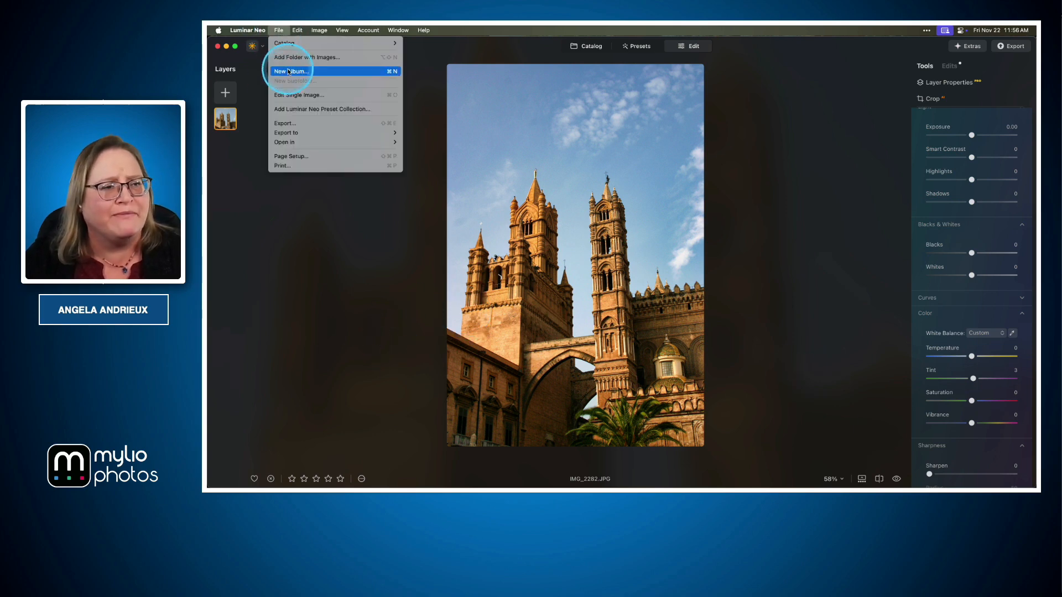
click(287, 127)
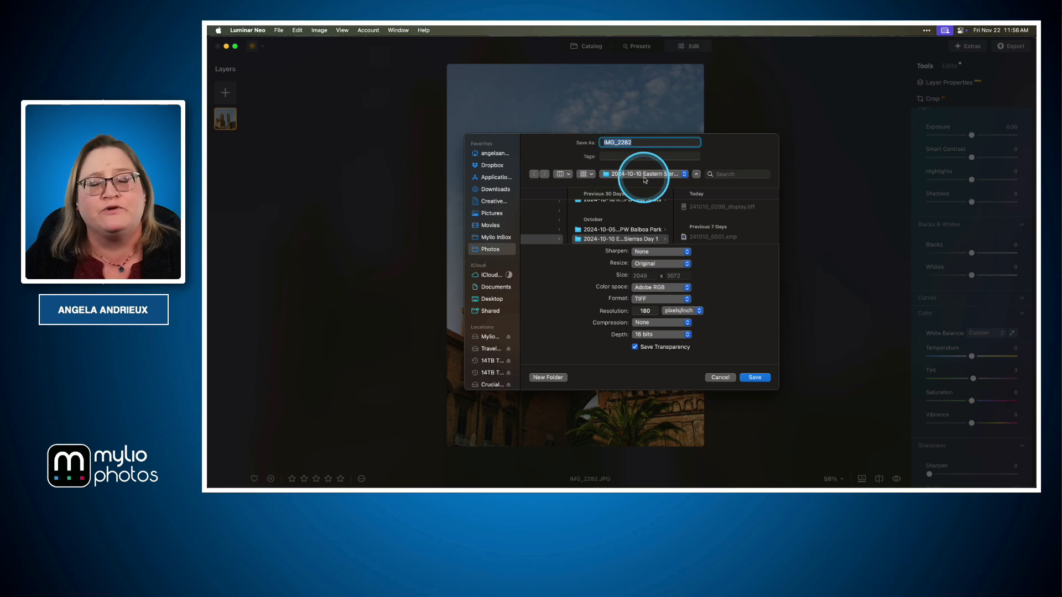
click(496, 238)
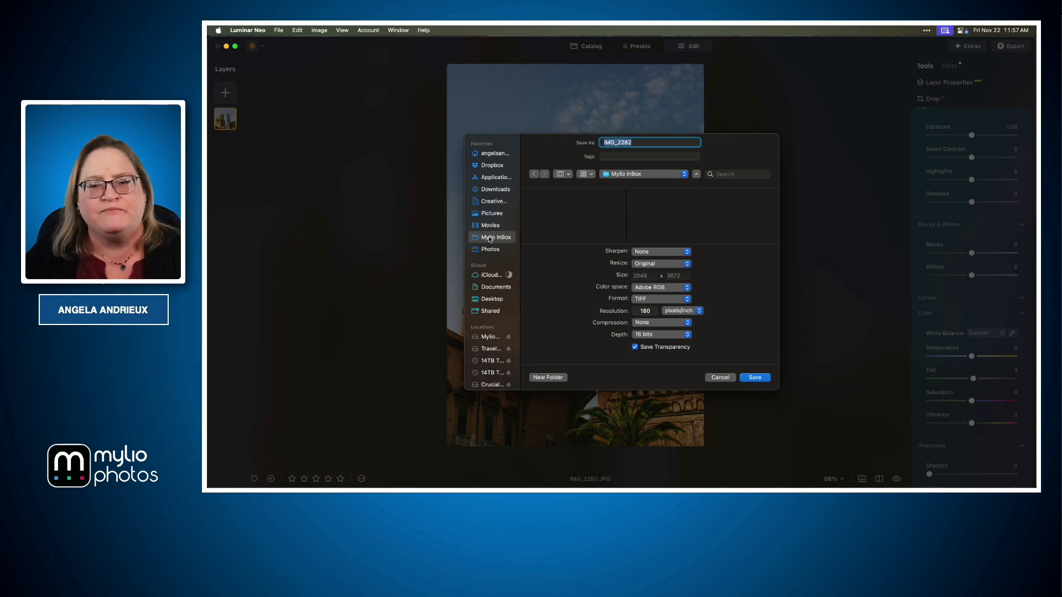
double_click(646, 311)
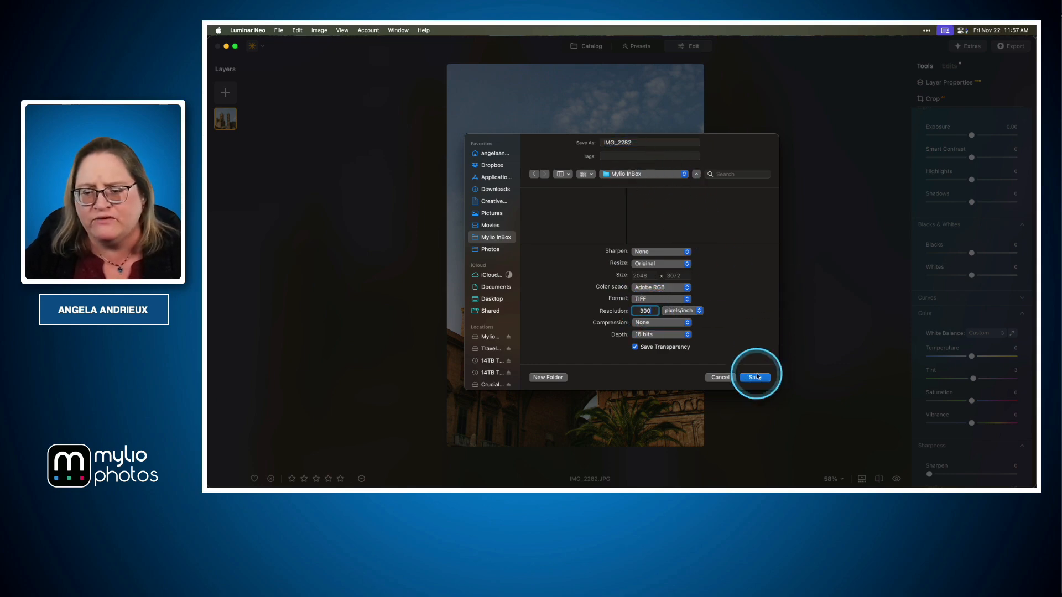
click(755, 378)
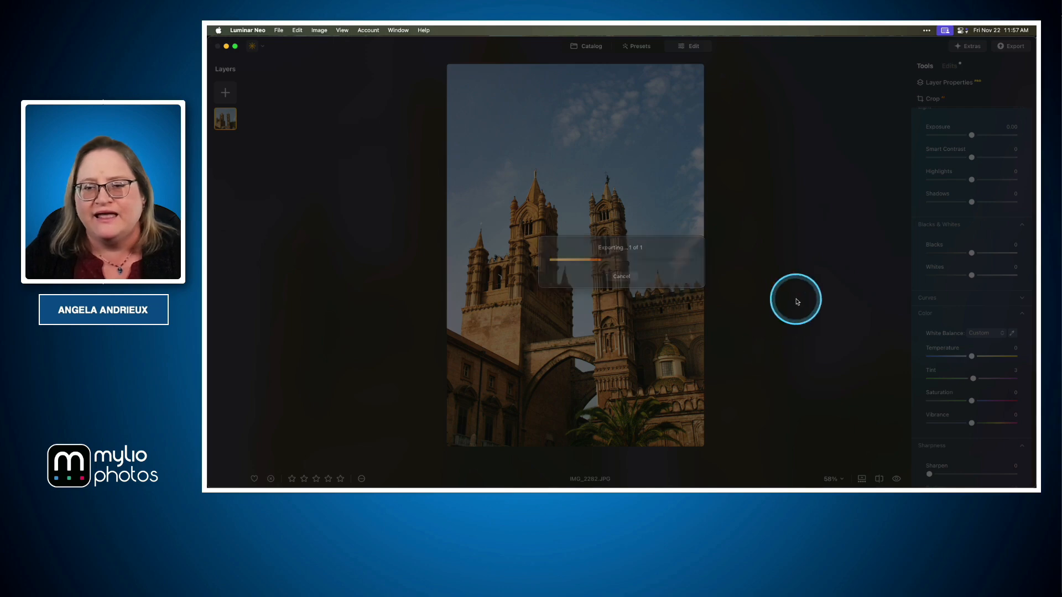
- Switch to Mylio Photos and clear the .jpeg and .jpg filters to show All Photos
key(super+Tab)
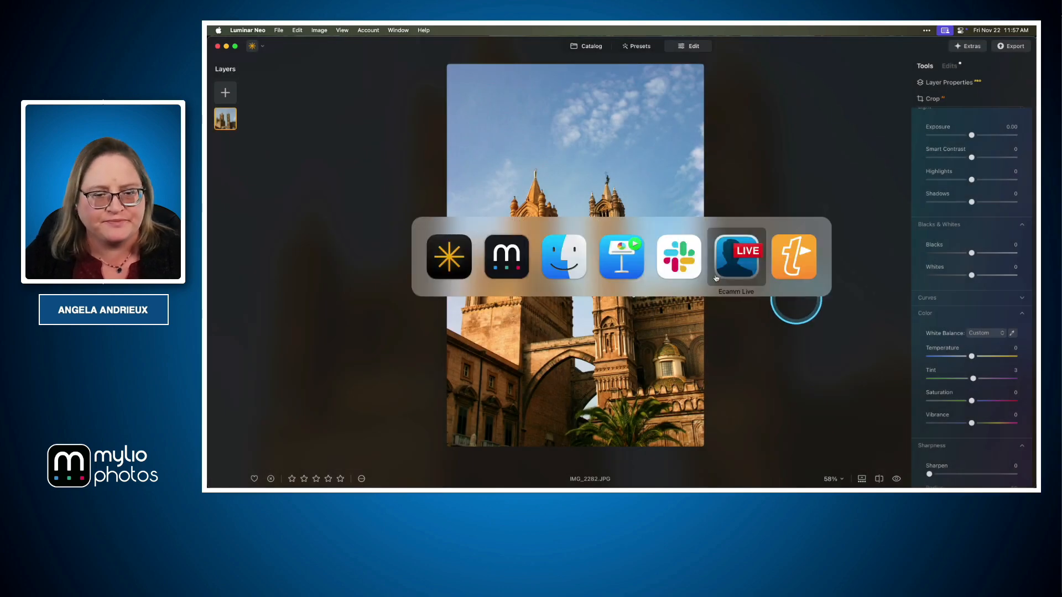
click(513, 277)
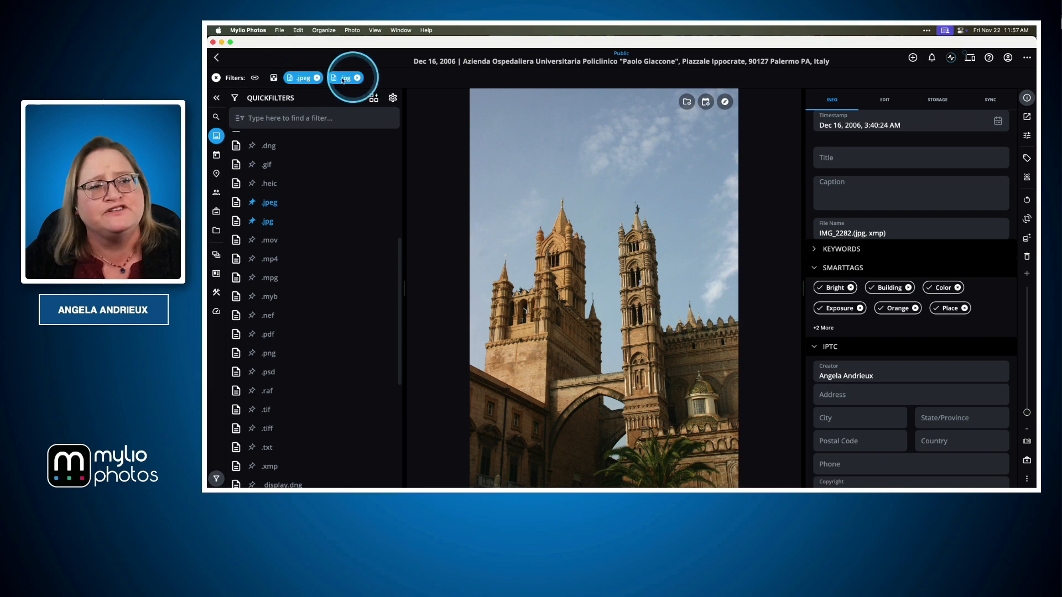
click(217, 78)
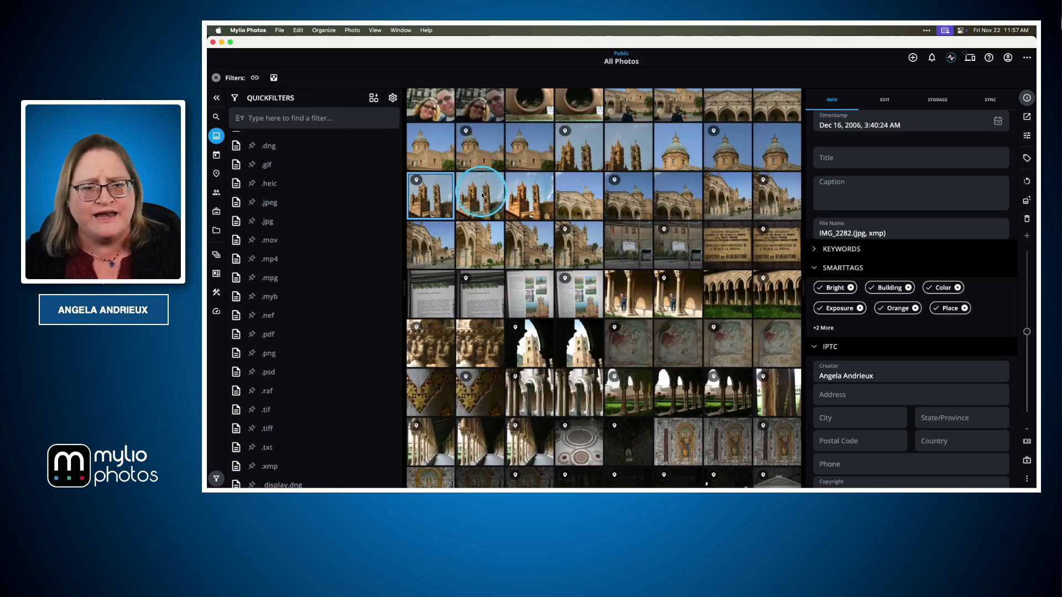
- View the exported IMG_2282.tiff at full size, and open the Mylio InBox folder that contains it
click(529, 203)
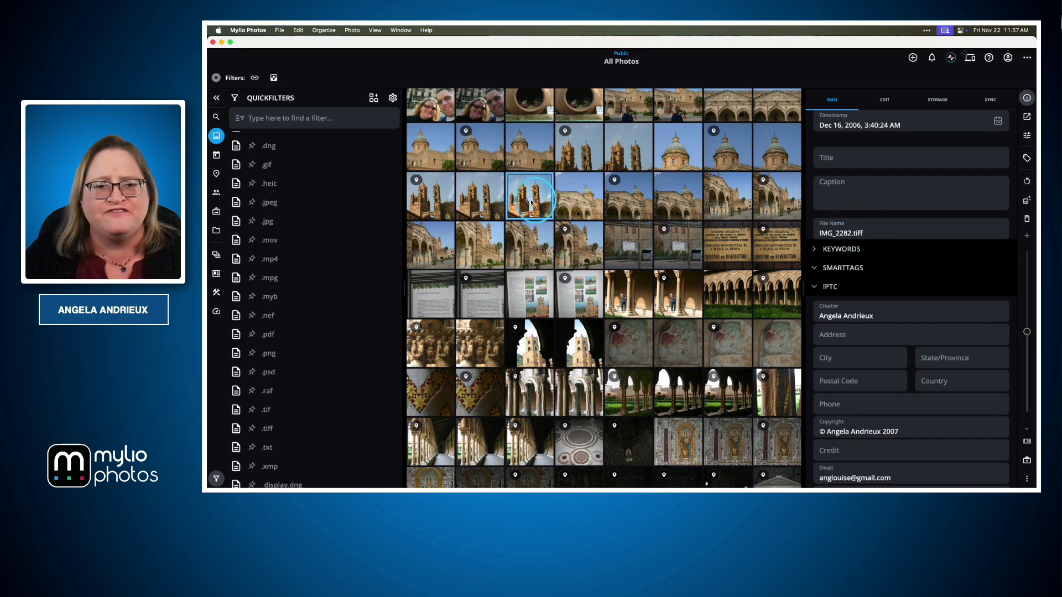
double_click(529, 193)
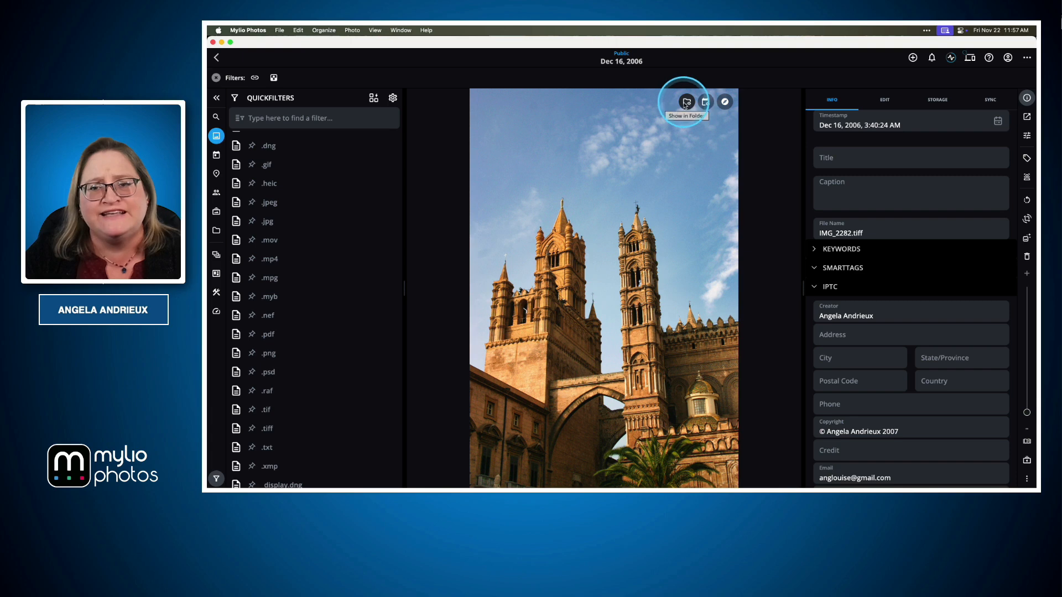
click(217, 231)
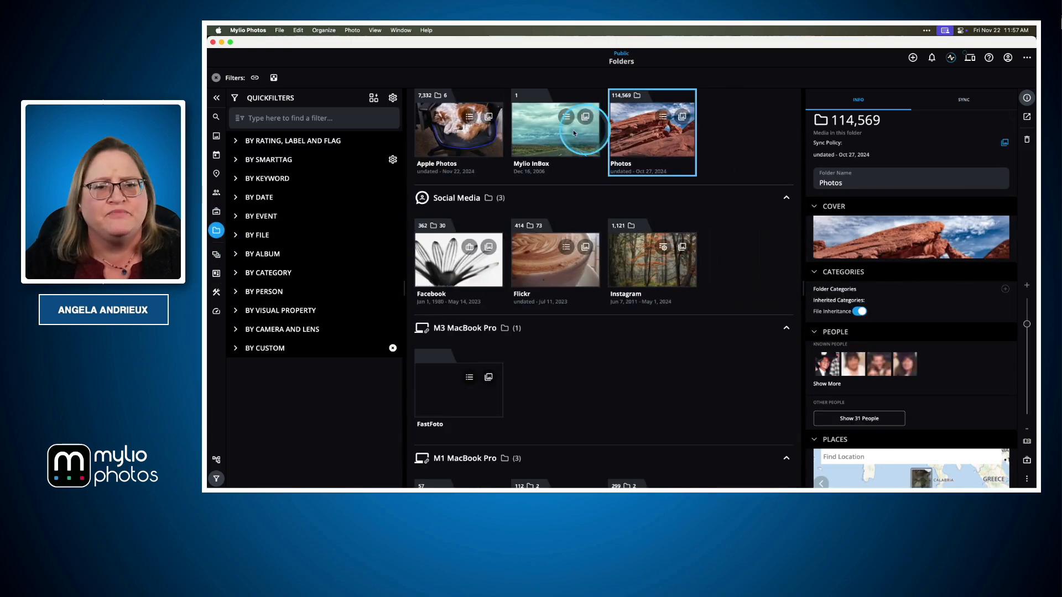
double_click(576, 133)
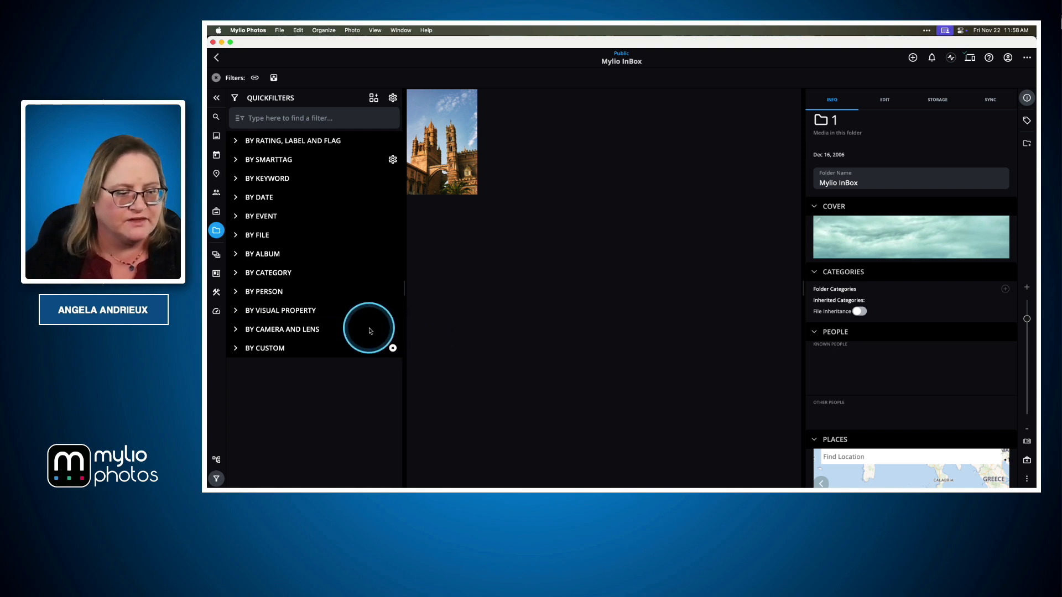
- Switch to the Keynote presentation and advance to the slide with the Luminar Neo offer link and QR code
key(super+Tab)
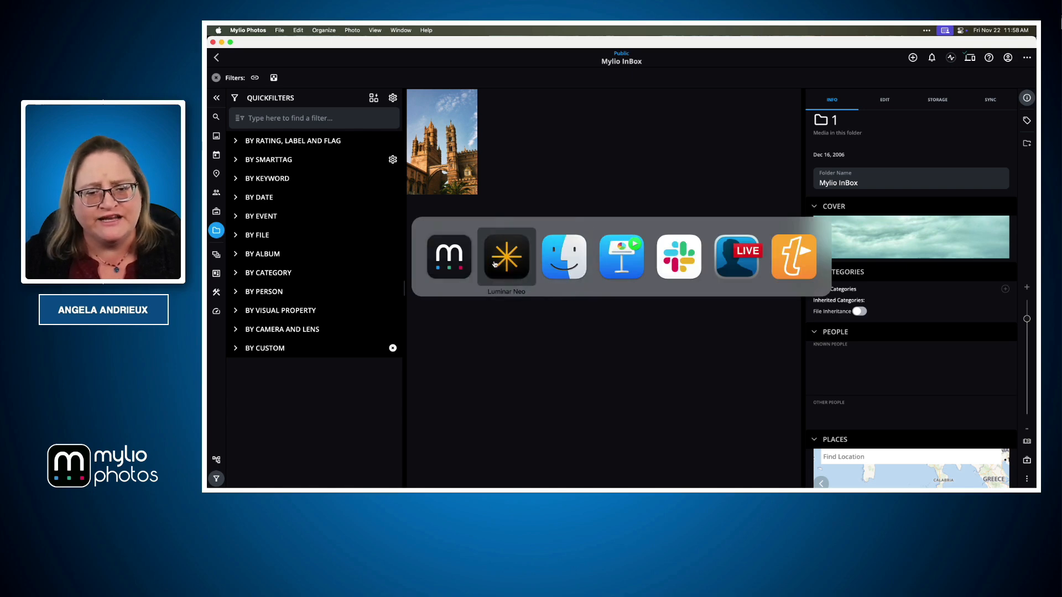
click(616, 263)
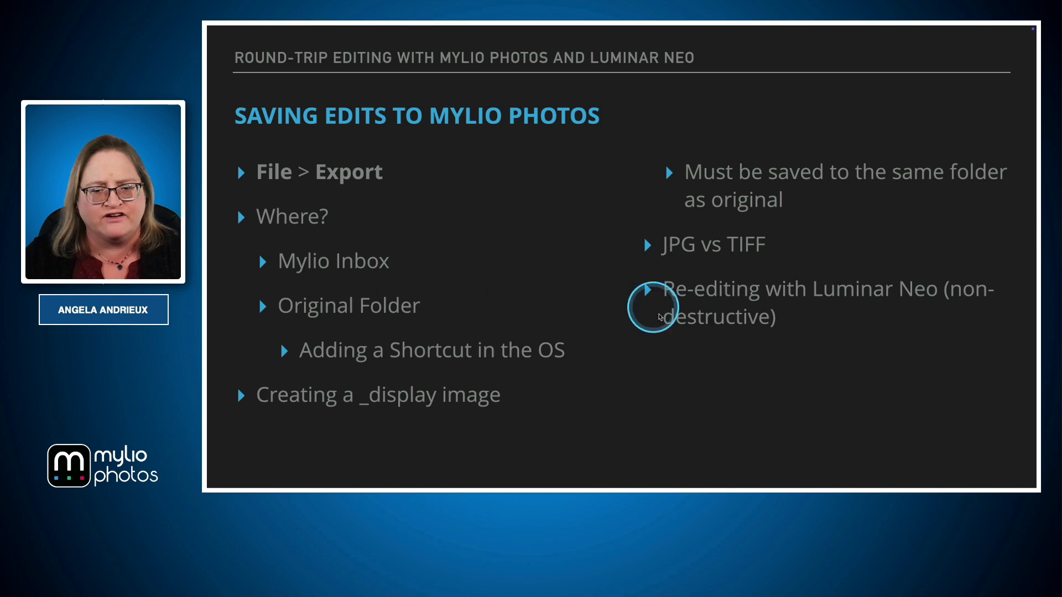
click(719, 358)
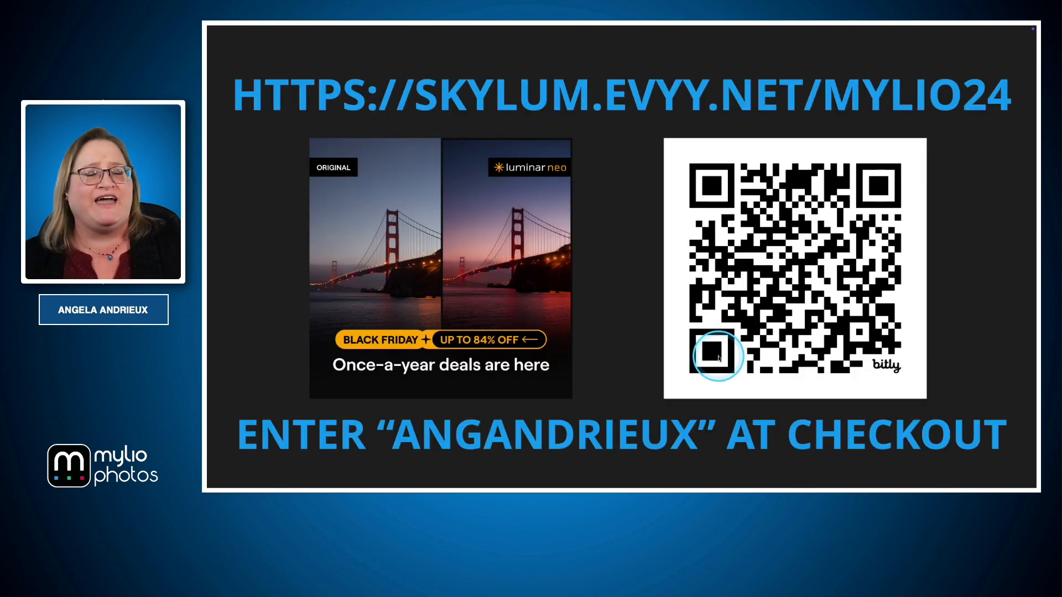
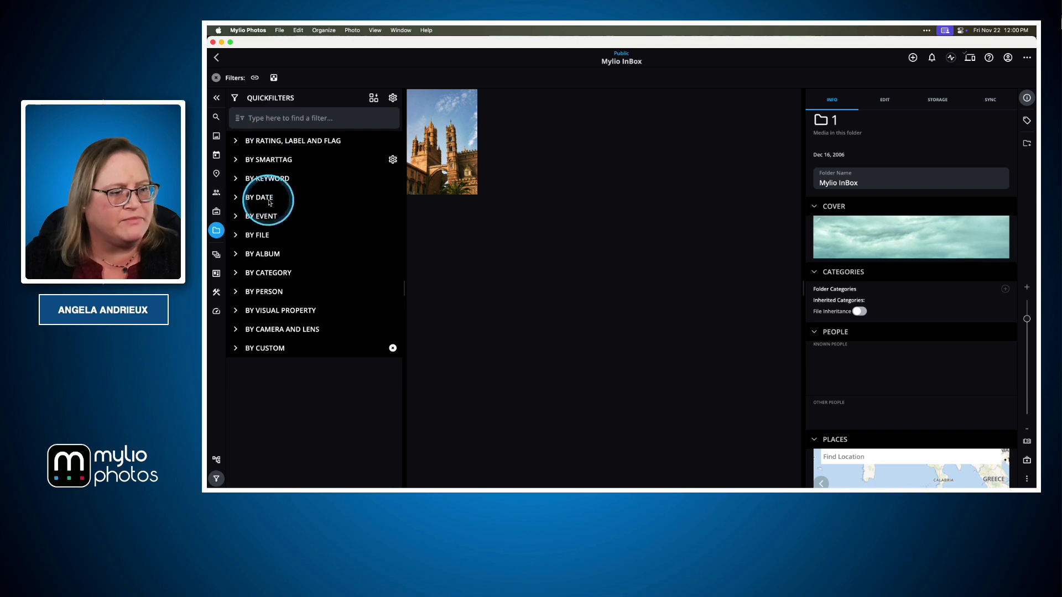
- Return to the All Photos grid in Mylio Photos and compare the file details of the IMG_2282 JPEG original and TIFF export
click(216, 135)
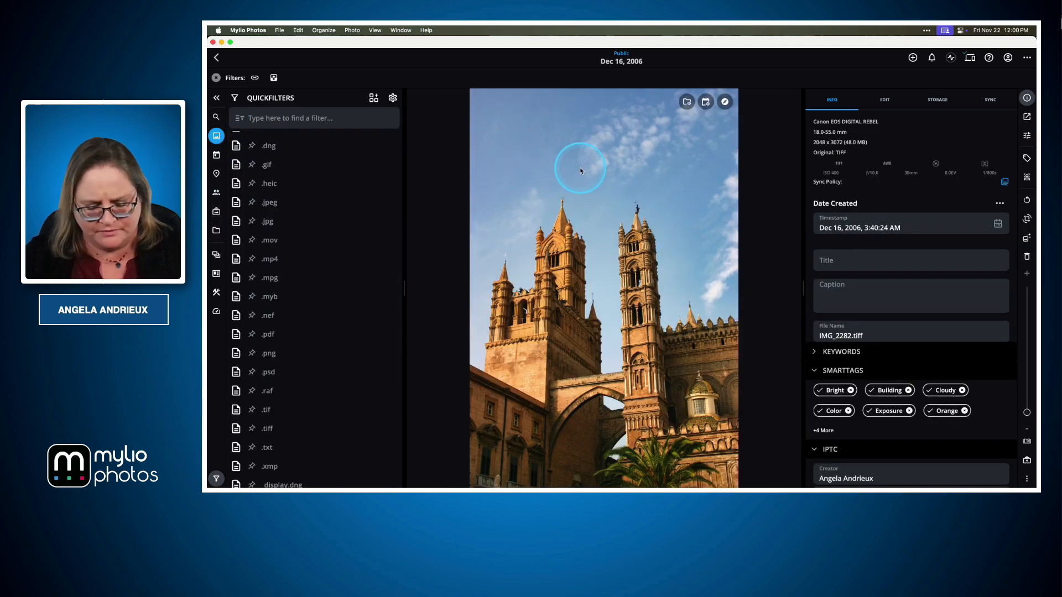
key(Escape)
click(441, 204)
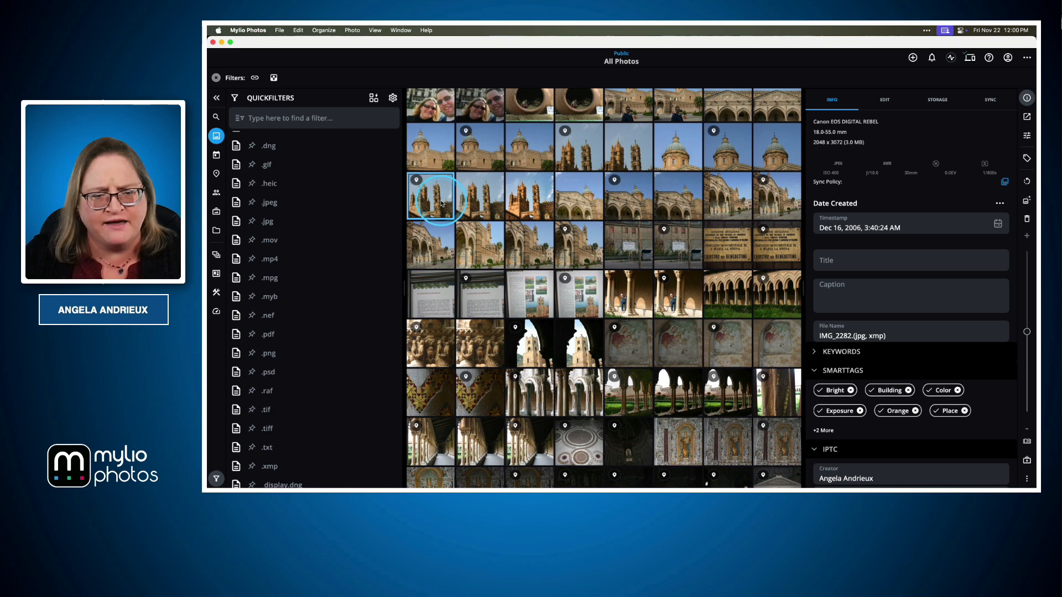
click(528, 199)
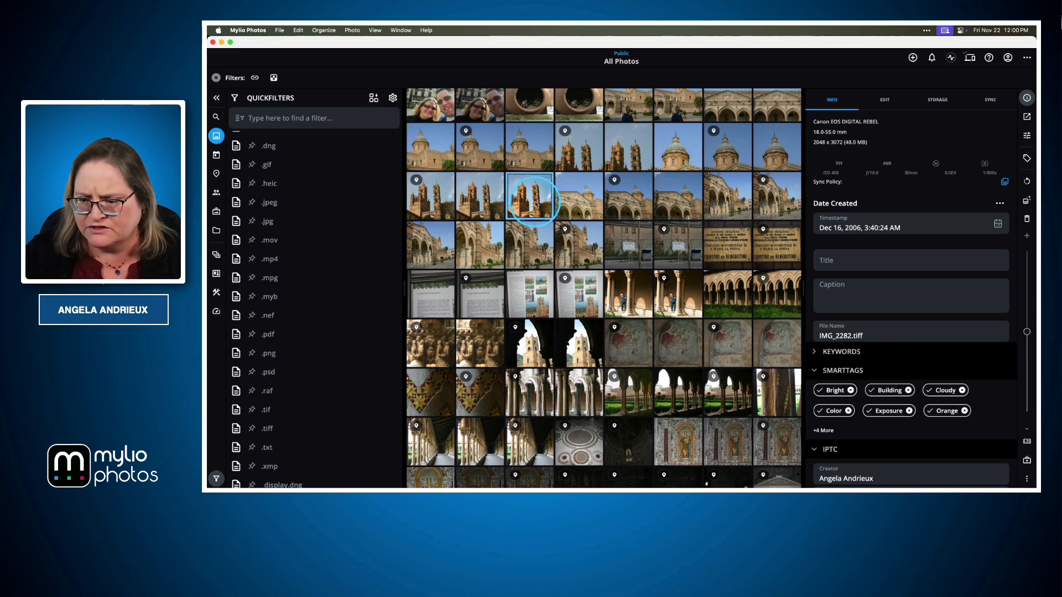
click(450, 200)
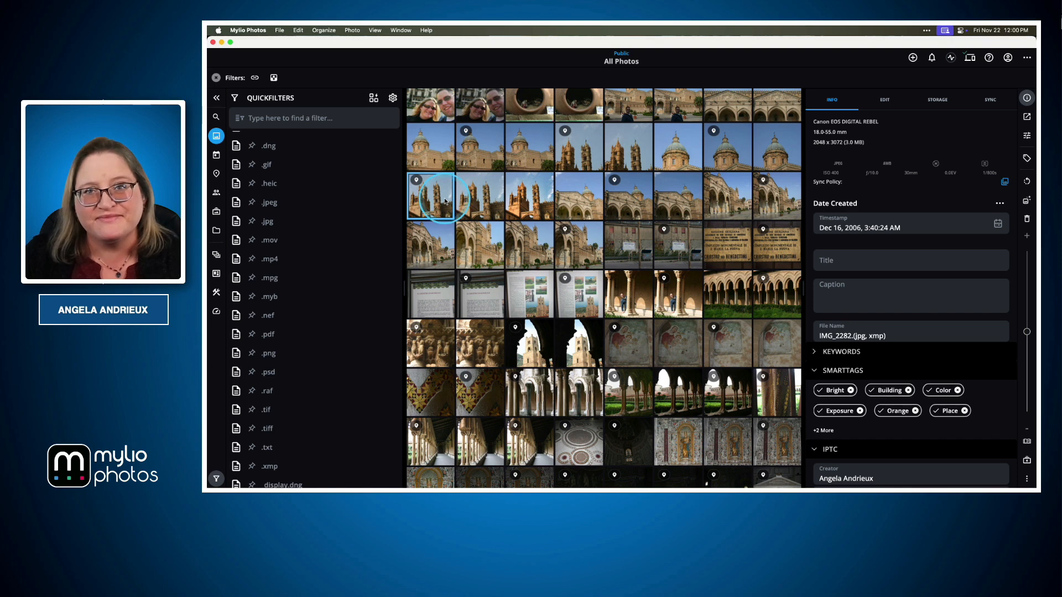
right_click(426, 200)
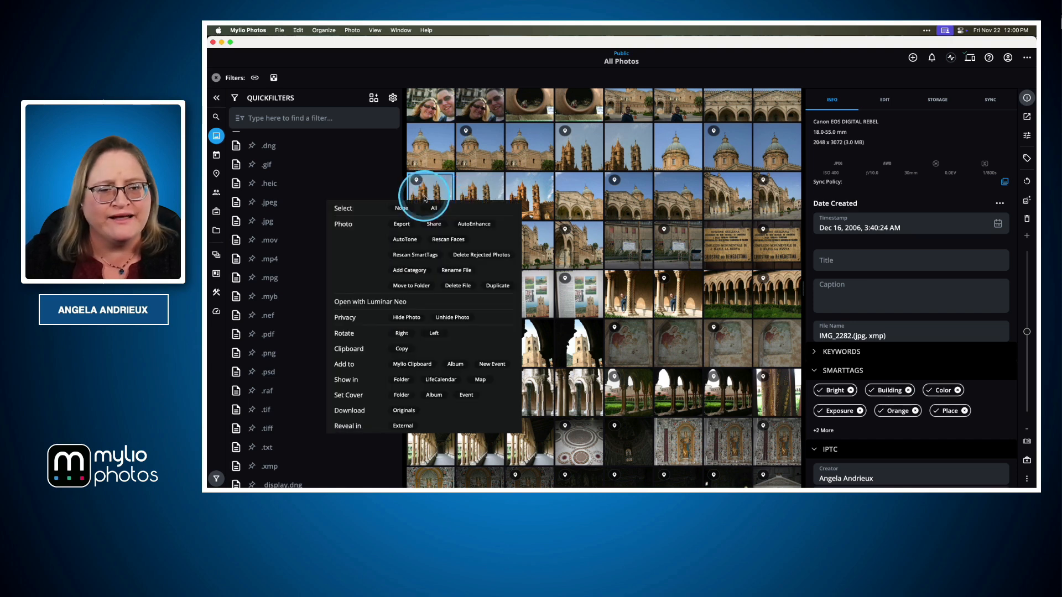
click(432, 197)
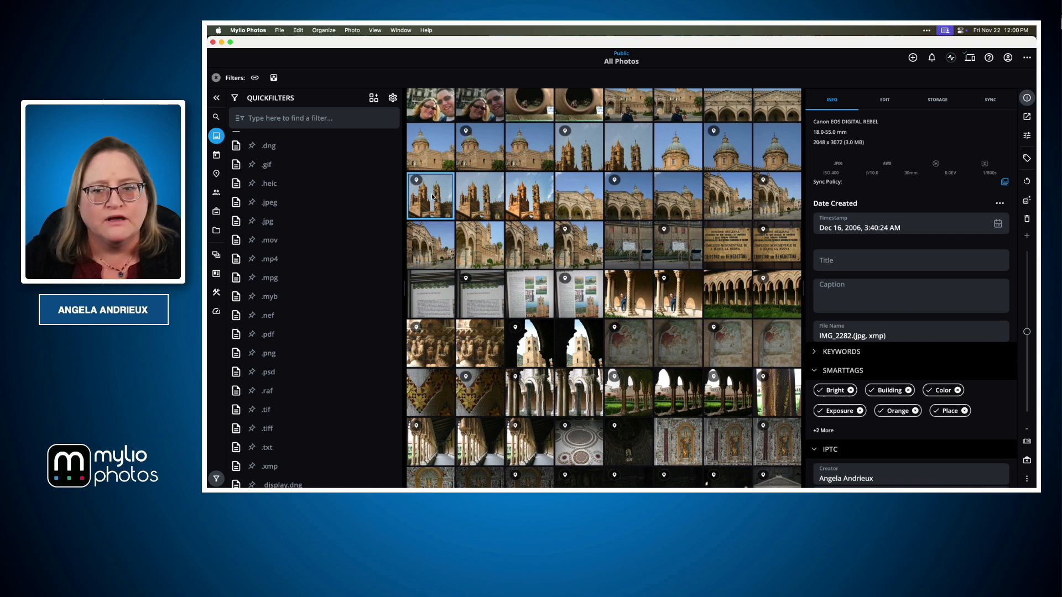
- View the IMG_2282 JPEG original at full size, and locate its folder 2006-12-16 Monreale and Palermo within the 2006 folder
click(437, 200)
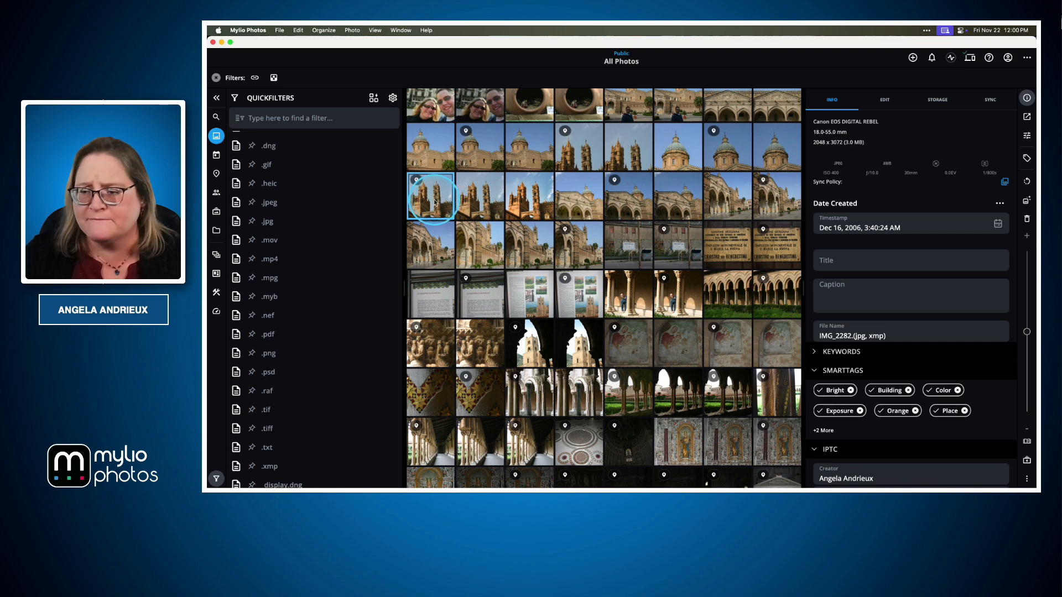
double_click(435, 203)
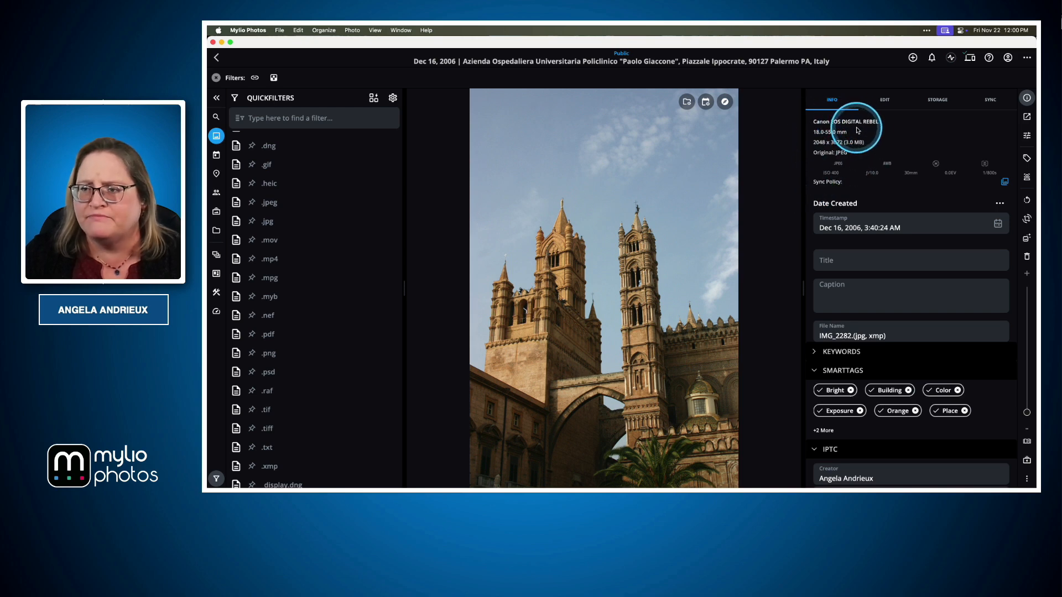
click(686, 103)
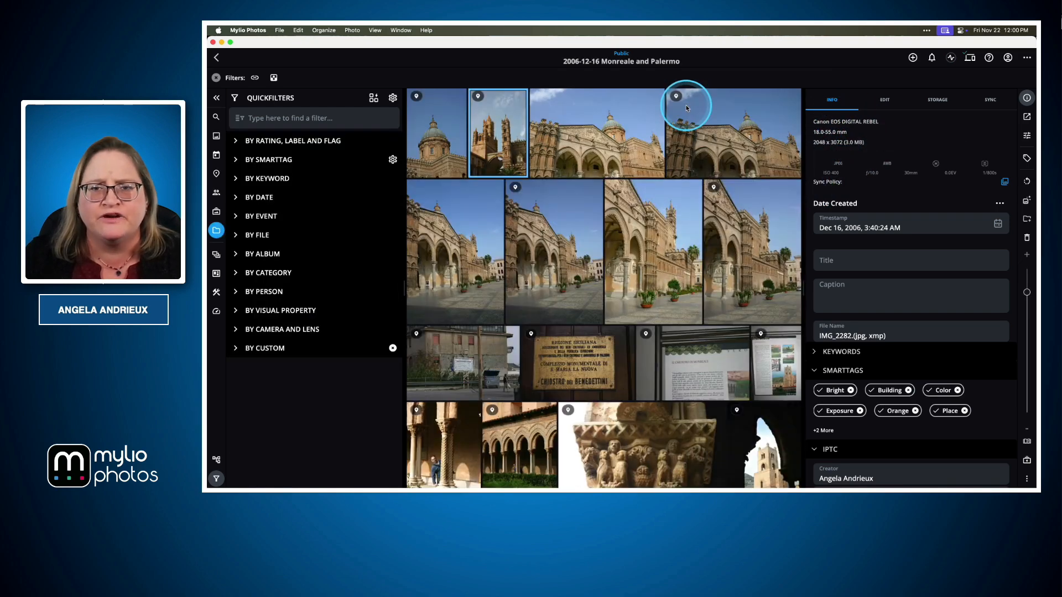
click(218, 59)
click(458, 376)
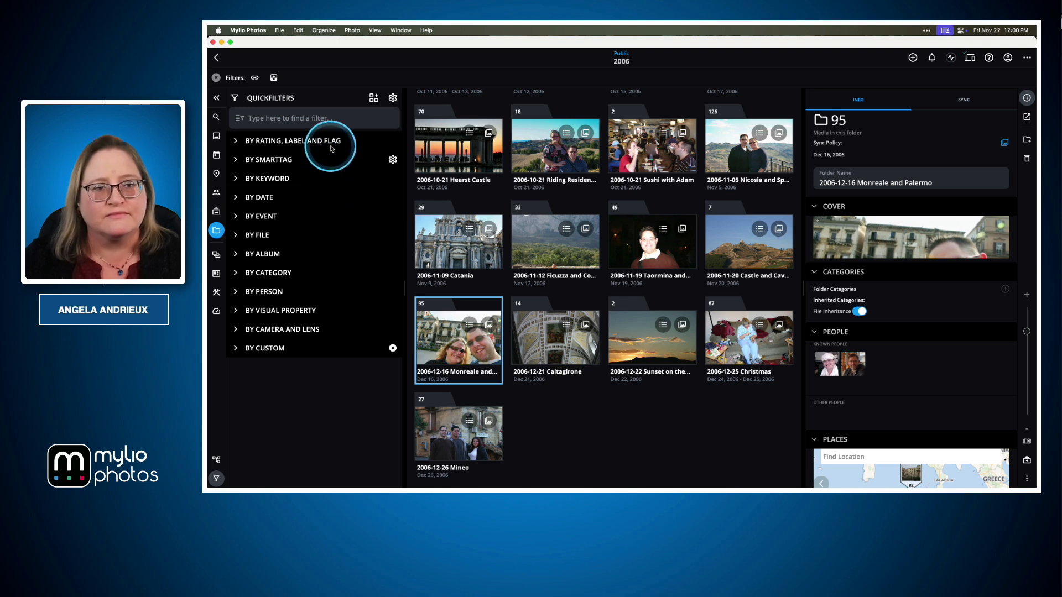
- Show the folder navigation tree and hide the QuickFilters so the Photos folder hierarchy can be browsed
click(216, 460)
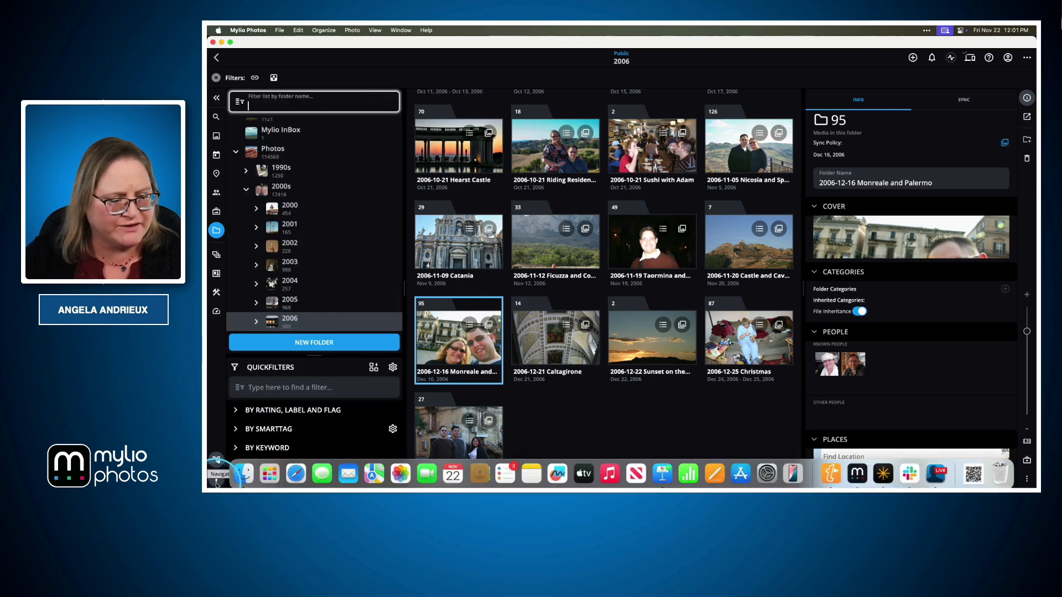
click(216, 479)
scroll(310, 336, down, 1)
scroll(310, 336, up, 1)
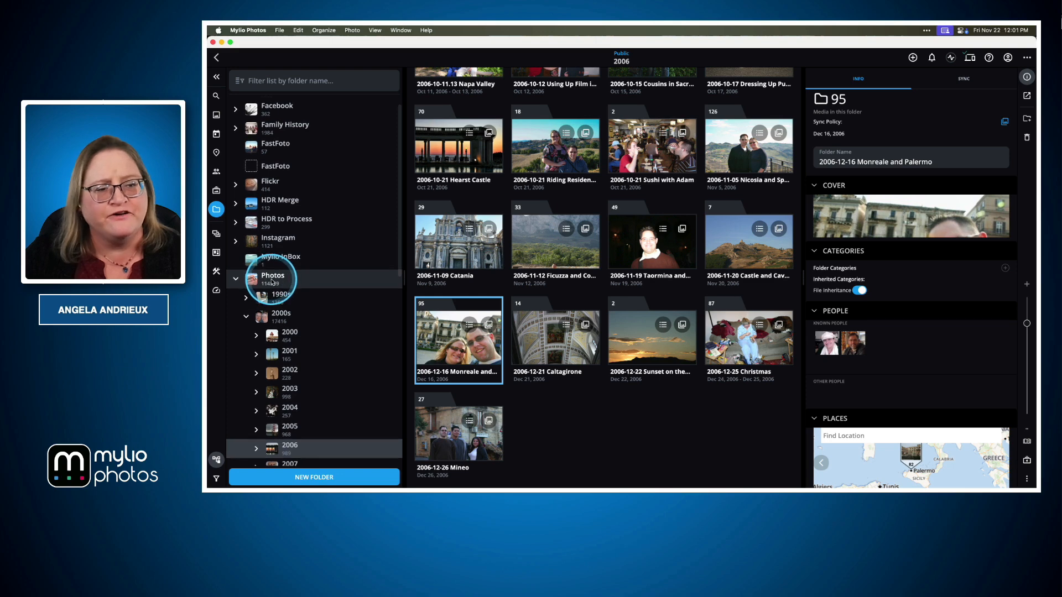
scroll(268, 279, down, 2)
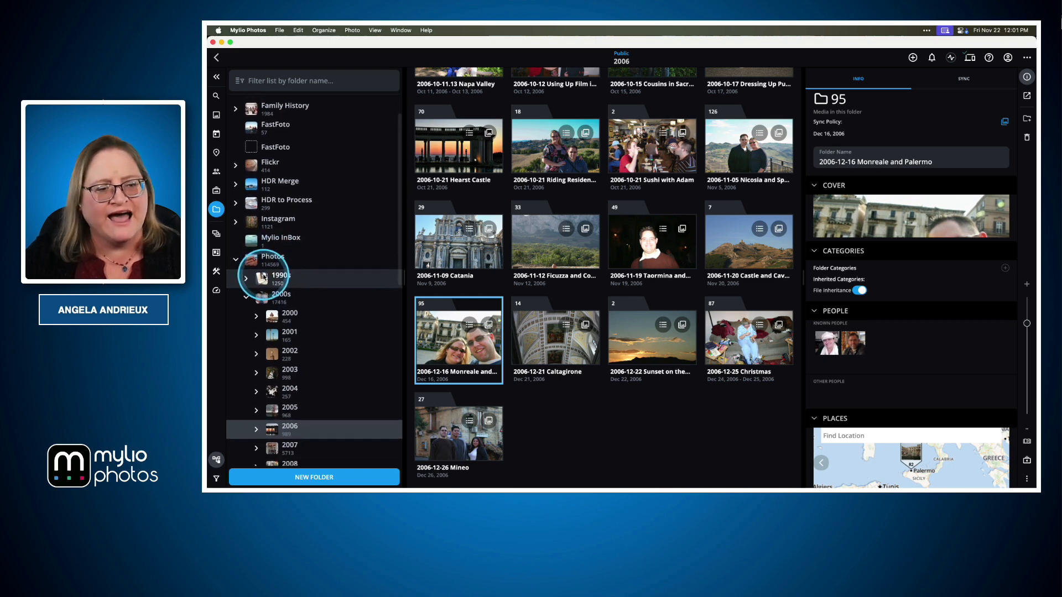
scroll(274, 418, down, 1)
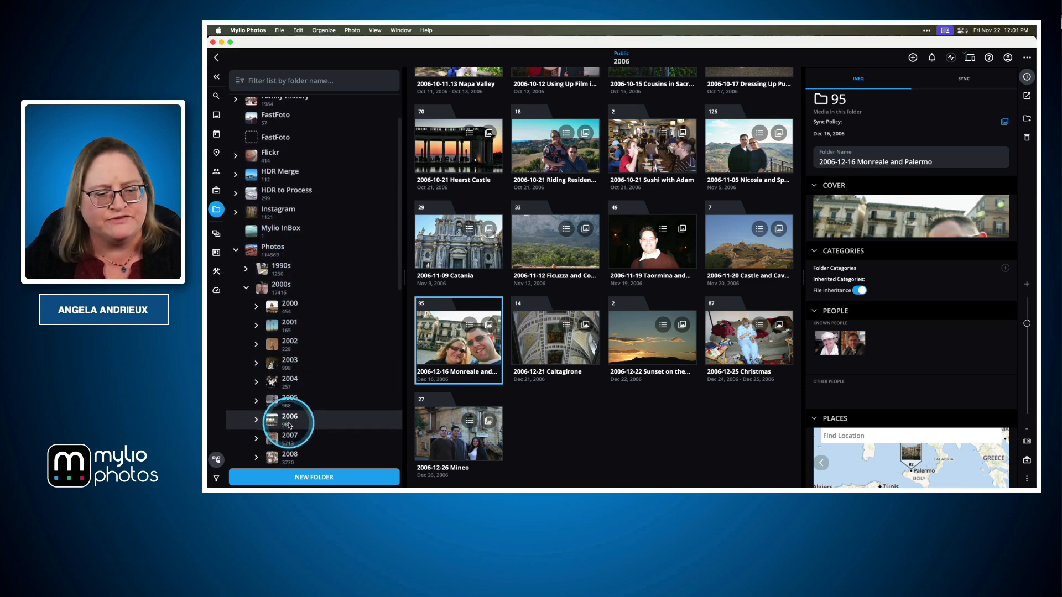
- Expand 2006 in the folder tree to view 2006-12-16 Monreale and Palermo, and return to the 2006 folder
click(257, 420)
scroll(277, 387, down, 2)
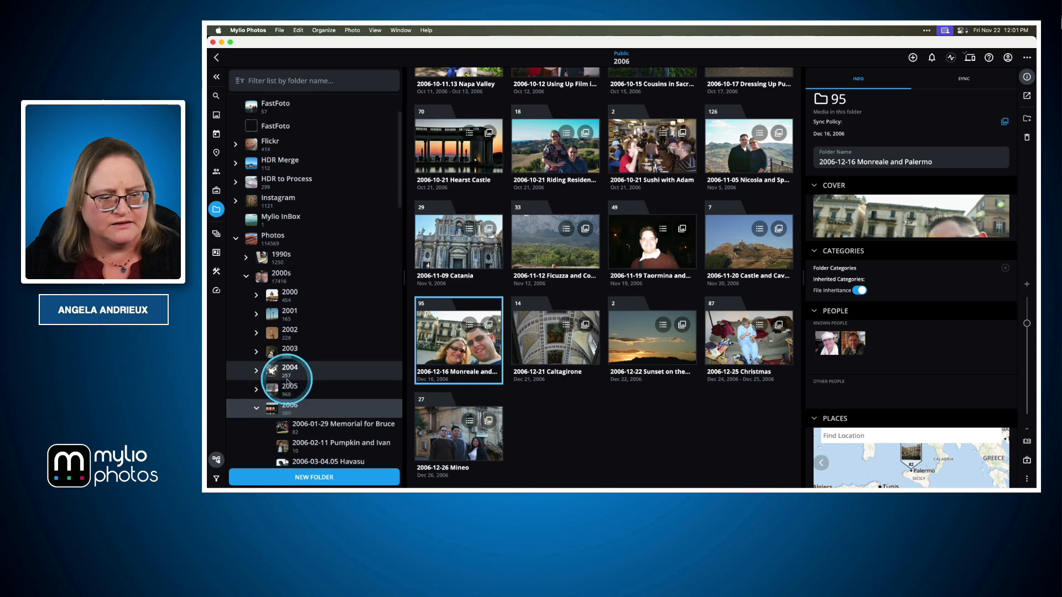
scroll(287, 382, down, 15)
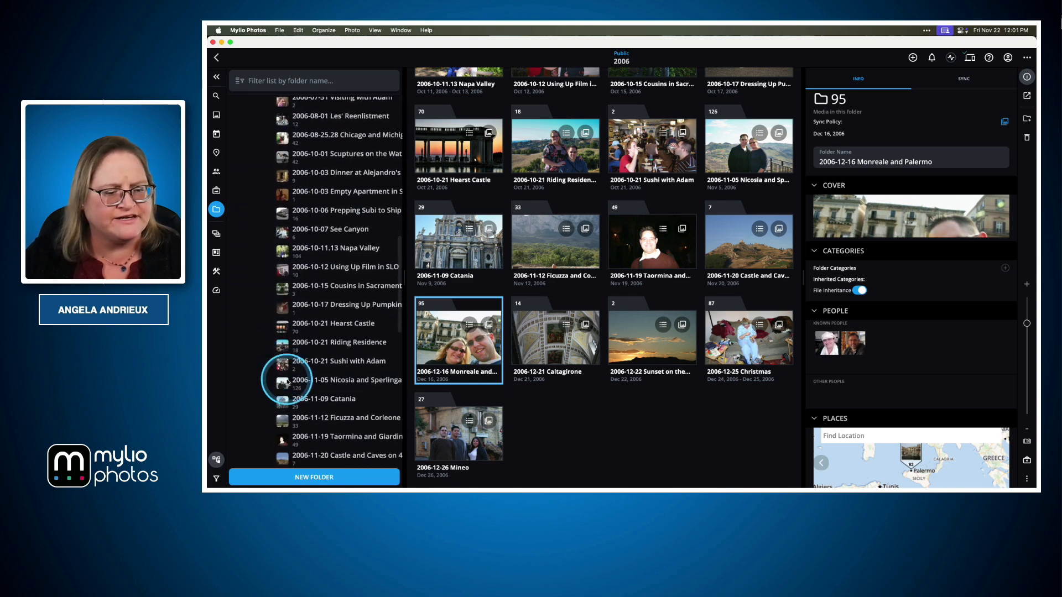
scroll(287, 382, down, 5)
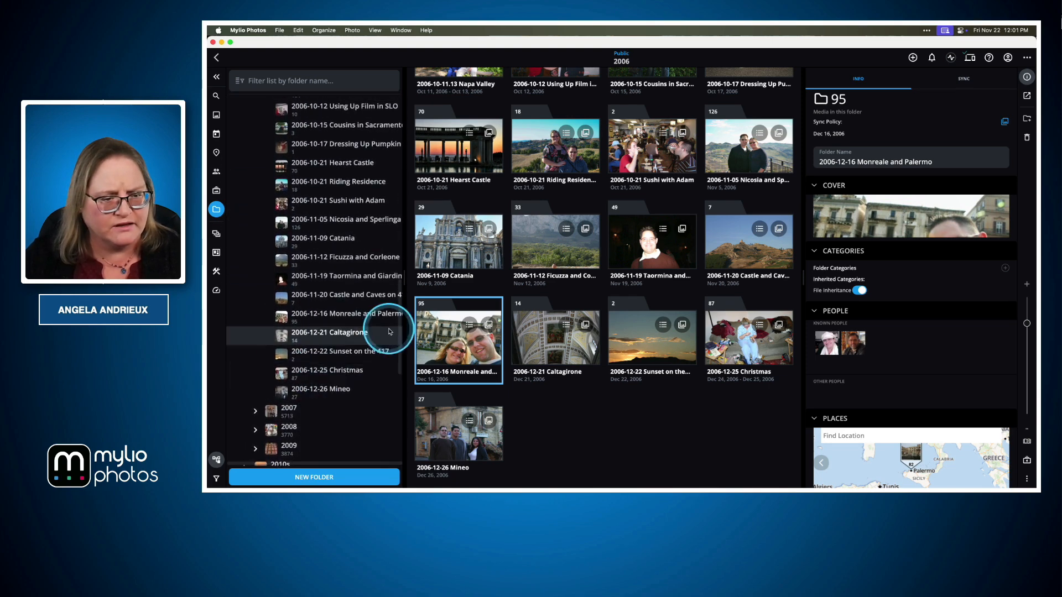
click(341, 322)
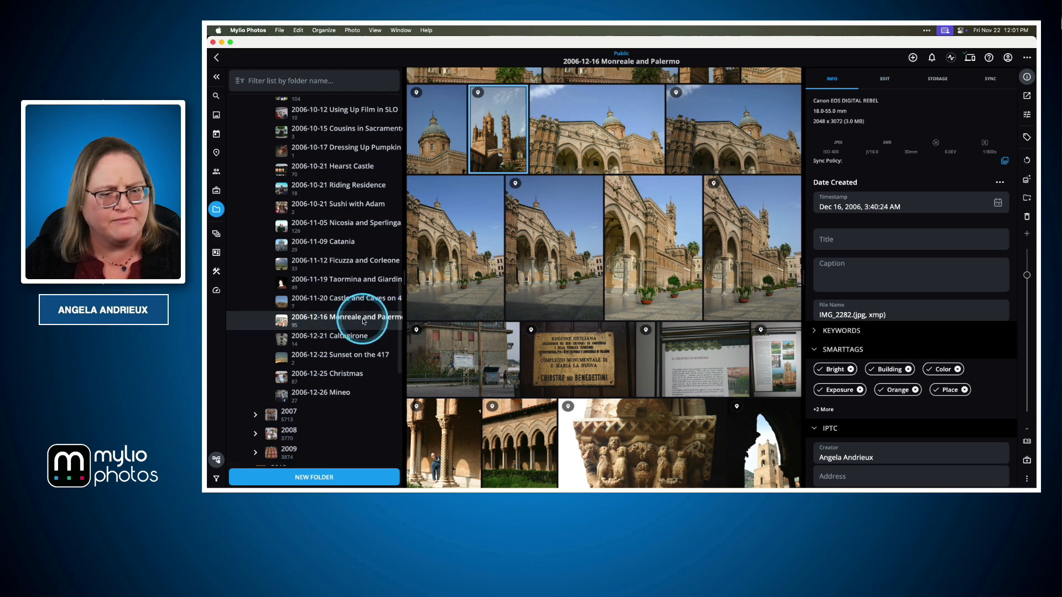
click(217, 59)
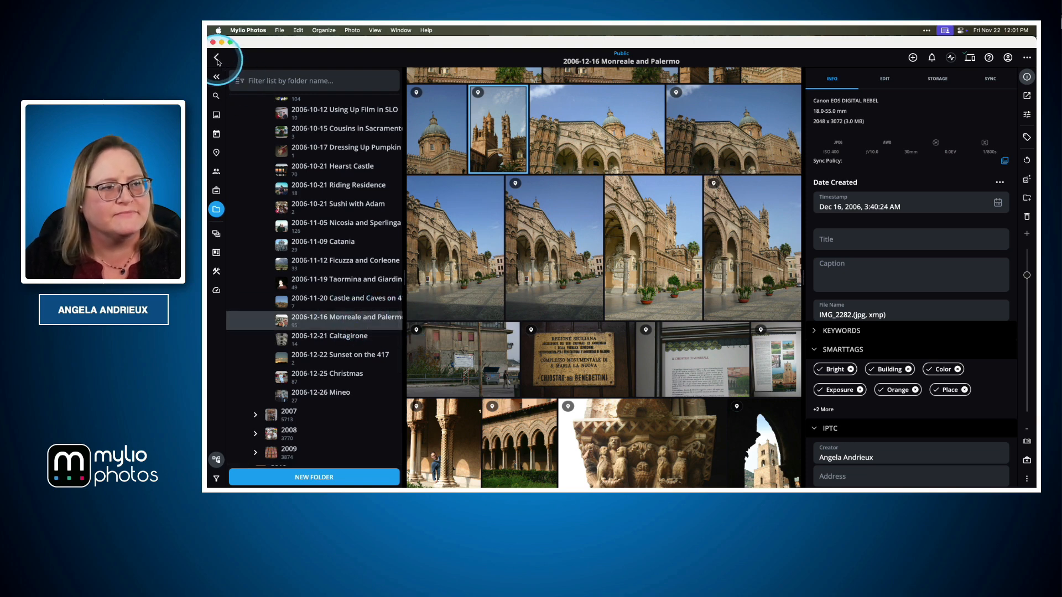
click(218, 60)
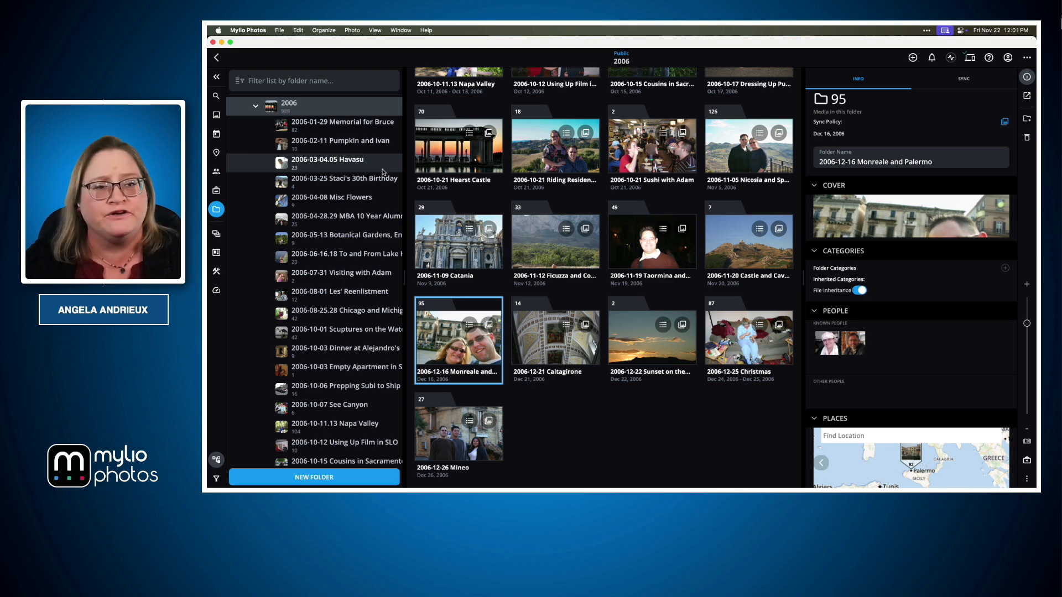
- Switch to Finder and look at the decade and year folders inside the Photos shortcut
key(super+Tab)
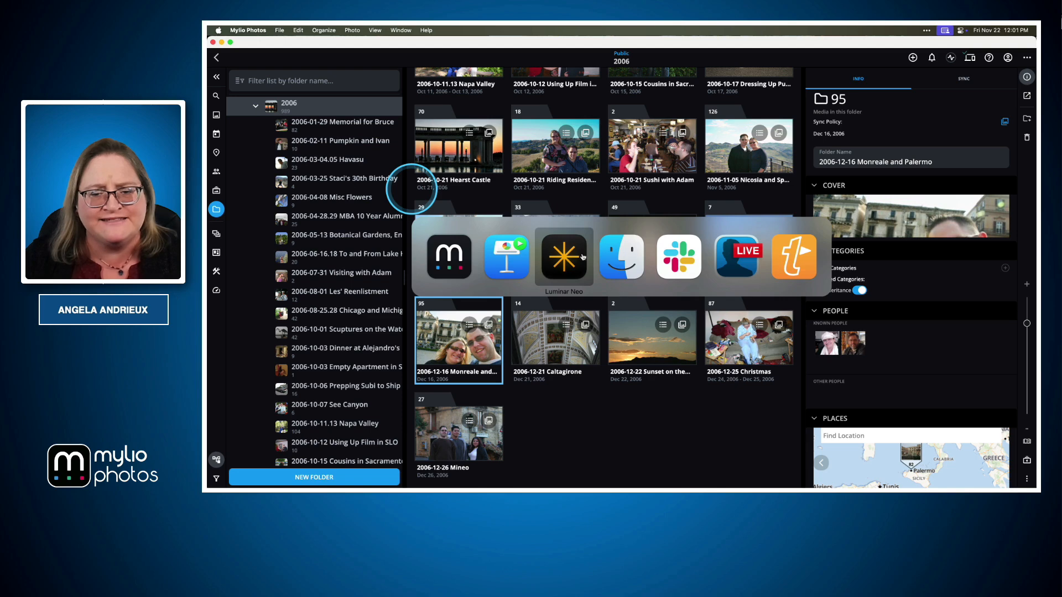
click(620, 257)
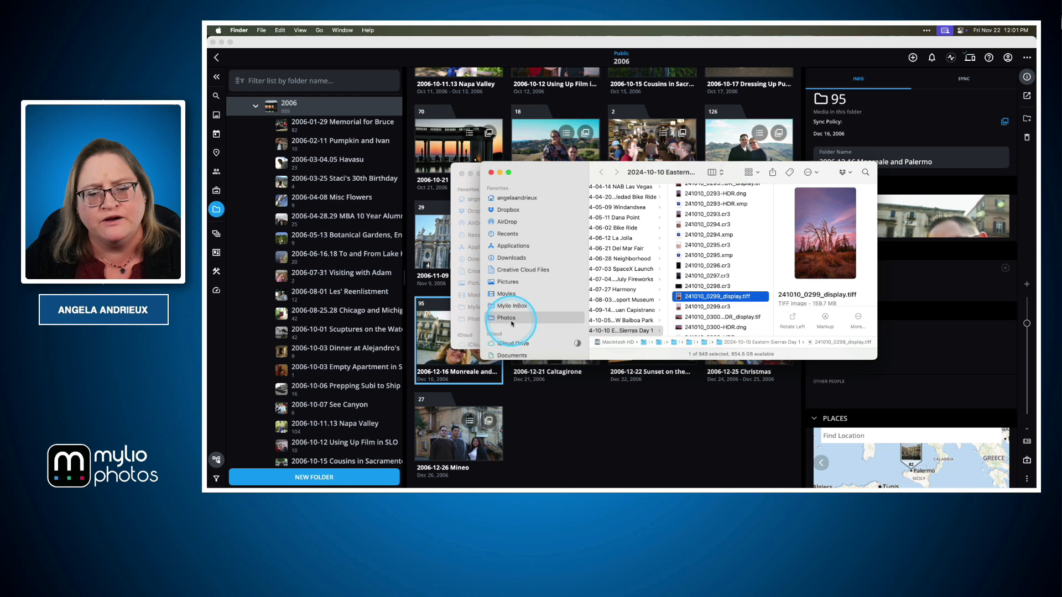
scroll(625, 315, left, 5)
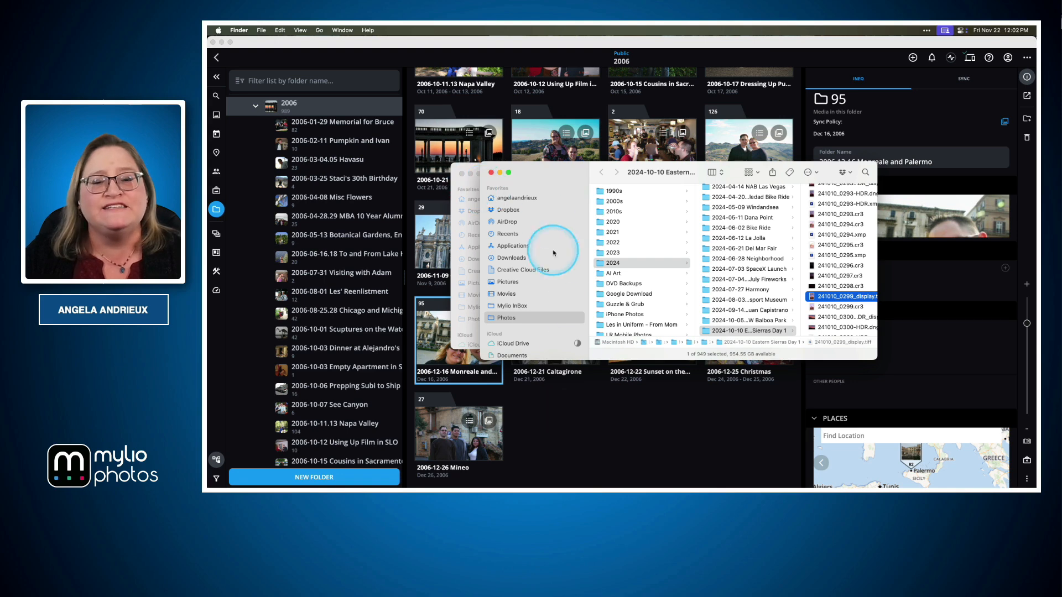
- Switch to Luminar Neo, return to the Catalog, and select the RAW photo 241010_0299 in Single Image Edits
key(super+Tab)
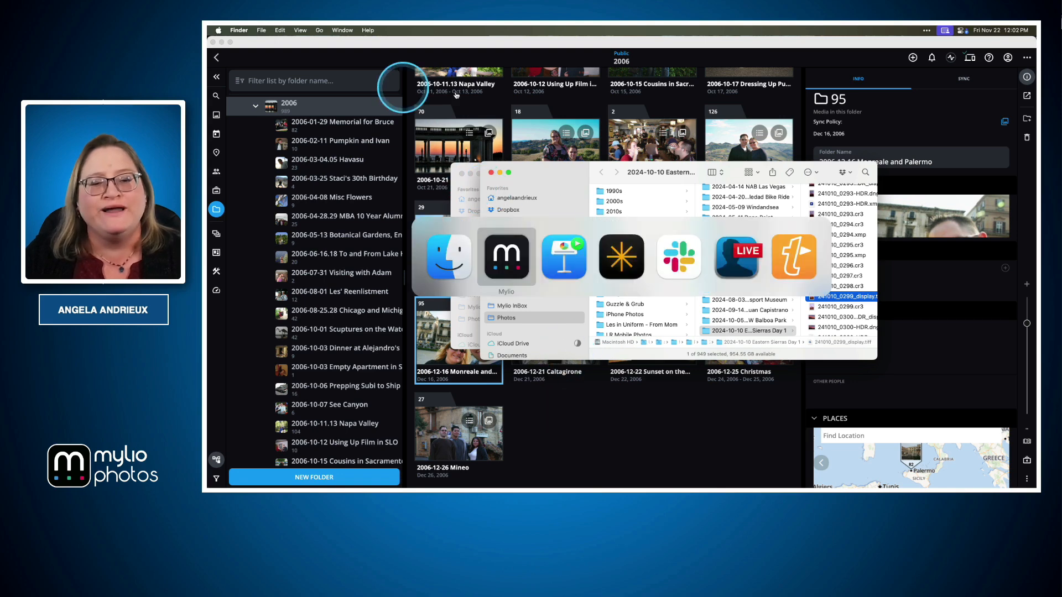
click(614, 260)
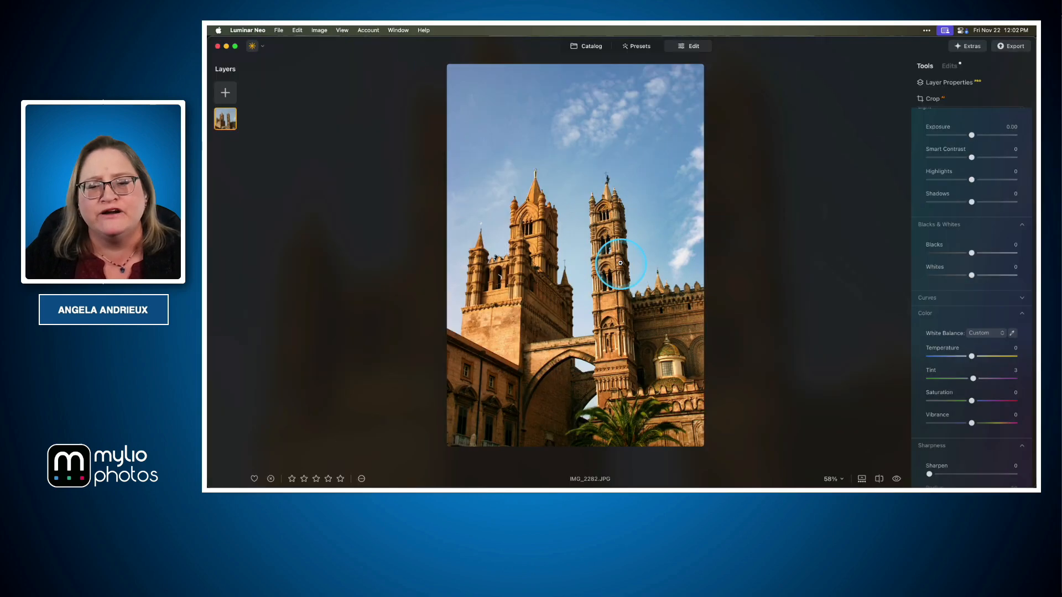
click(585, 46)
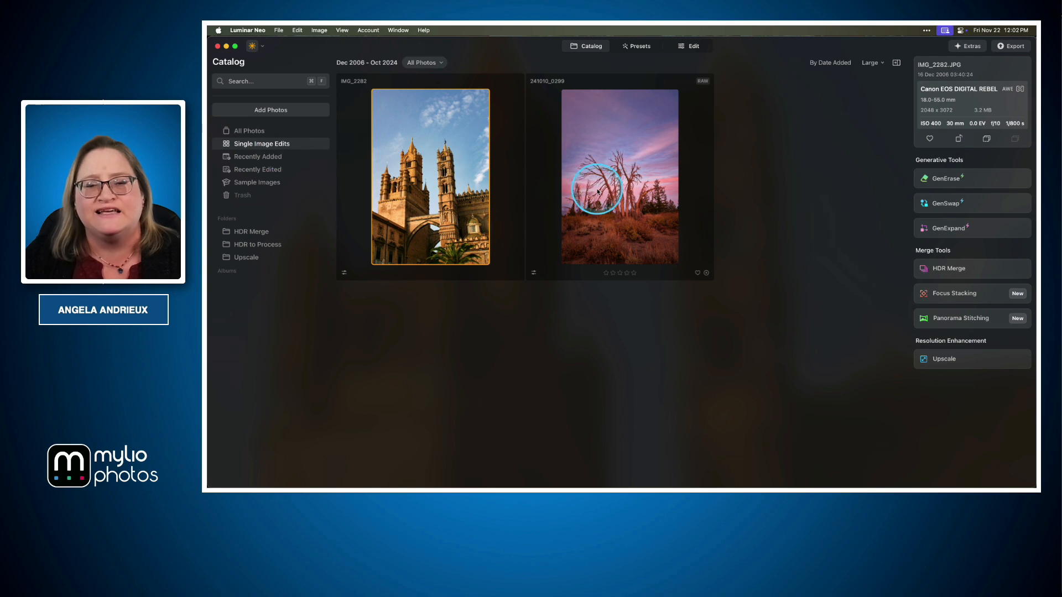
click(637, 167)
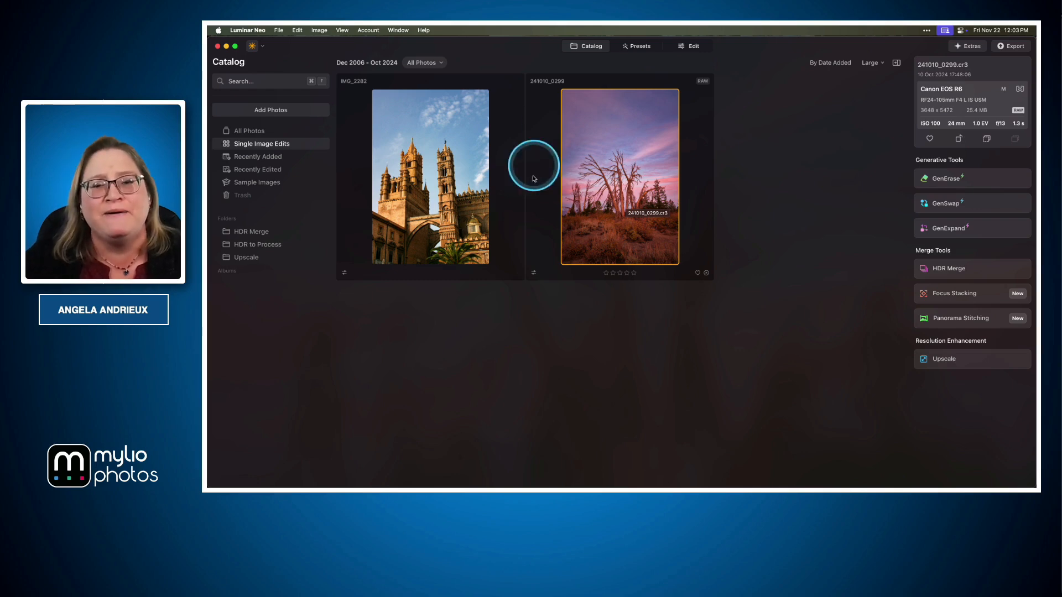
- Switch to Mylio Photos and open the 2024-10-10 Eastern Sierras Day 1 folder within Photos, 2024
key(super+Tab)
key(super+Tab)
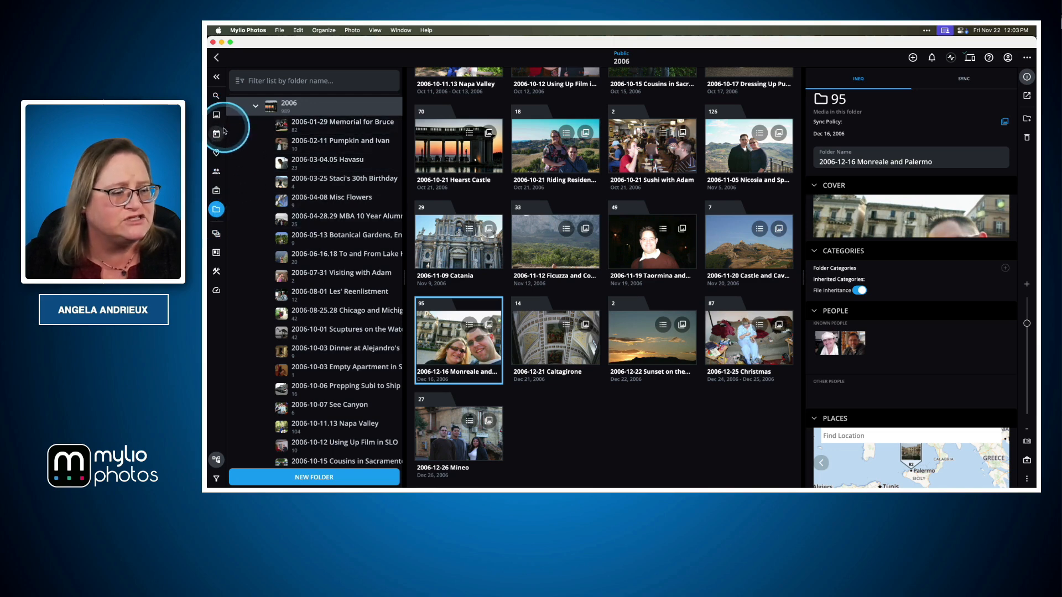
click(215, 210)
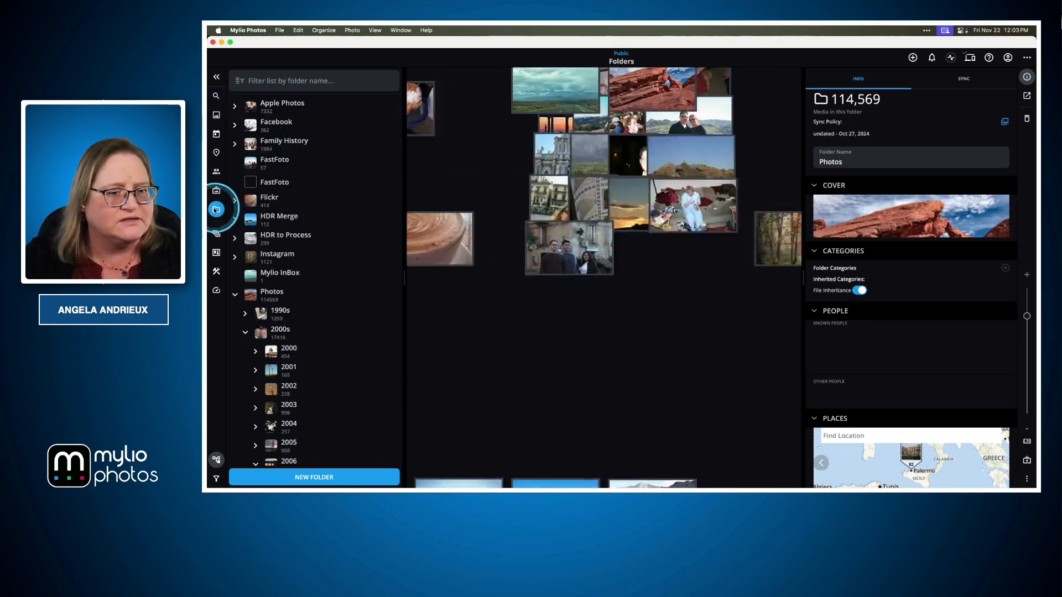
double_click(652, 106)
scroll(717, 298, down, 2)
double_click(743, 163)
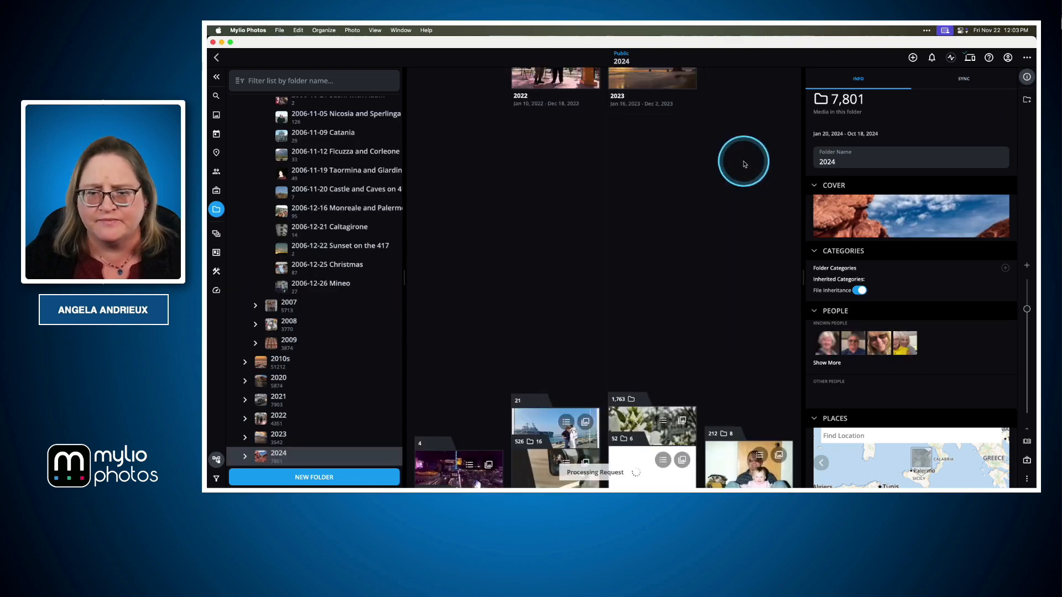
scroll(526, 306, down, 5)
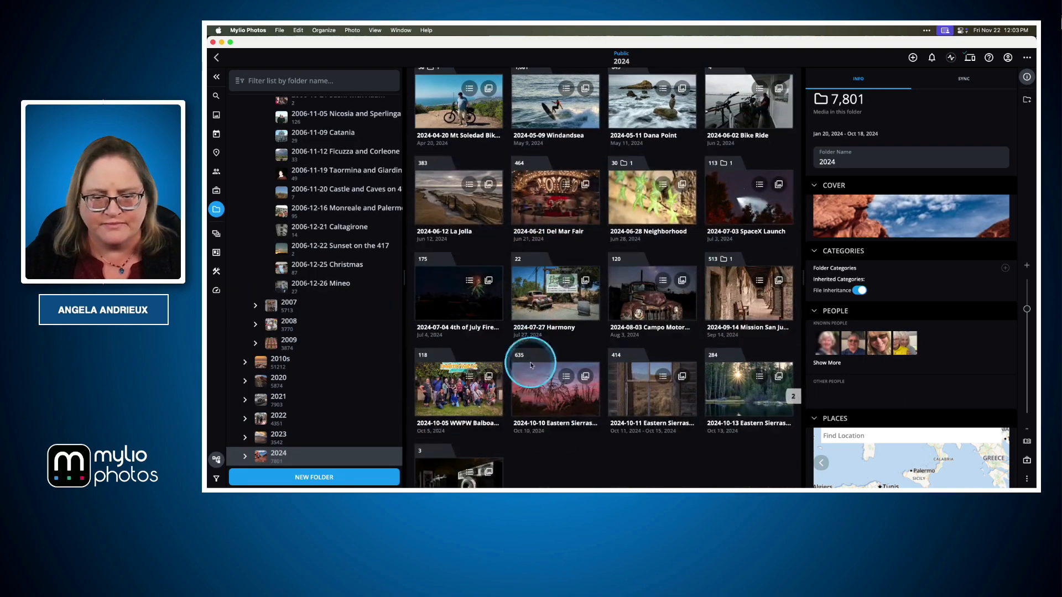
double_click(550, 423)
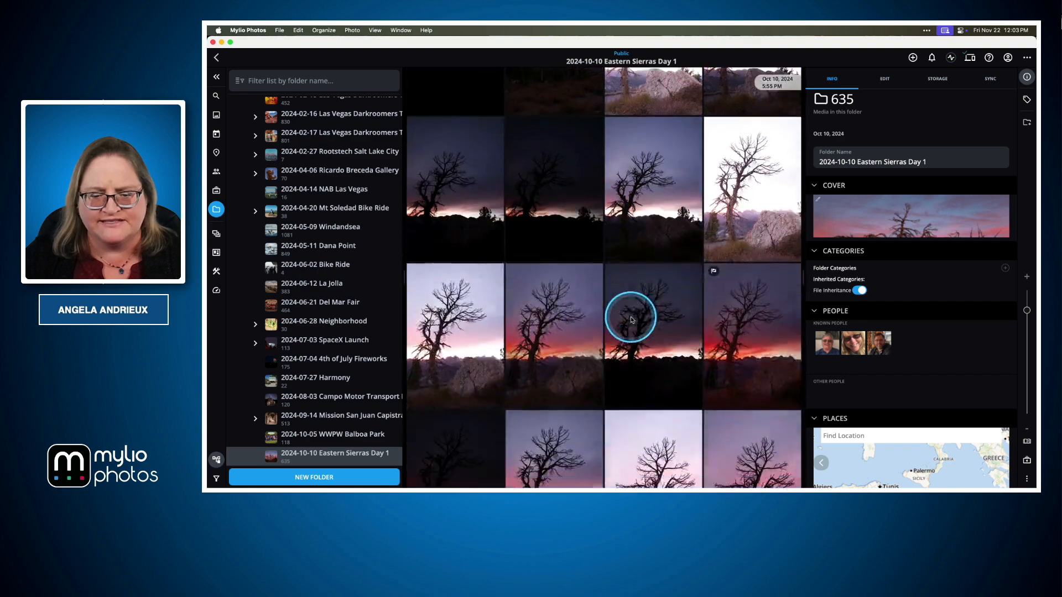
- Select the RAW photo 241010_0299 in the Eastern Sierras folder, look over its available actions, and dismiss them
scroll(632, 320, down, 10)
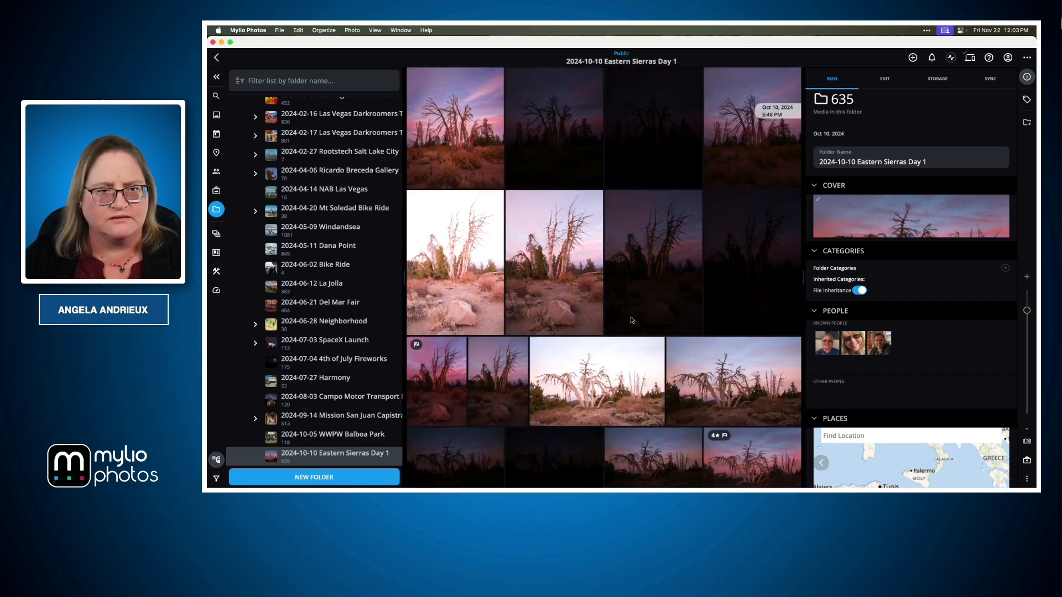
scroll(632, 320, up, 1)
click(437, 194)
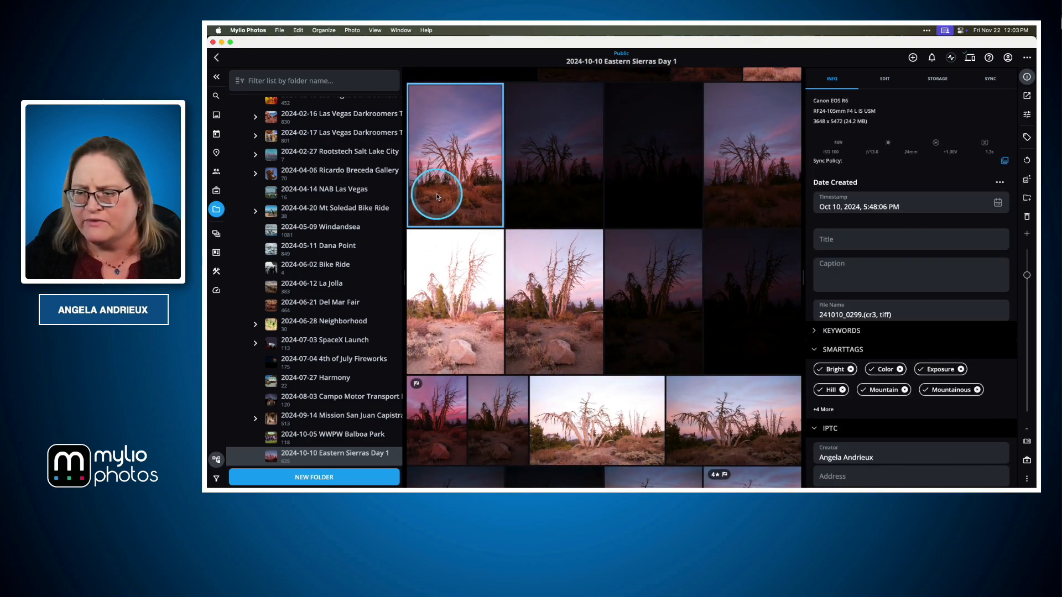
right_click(473, 183)
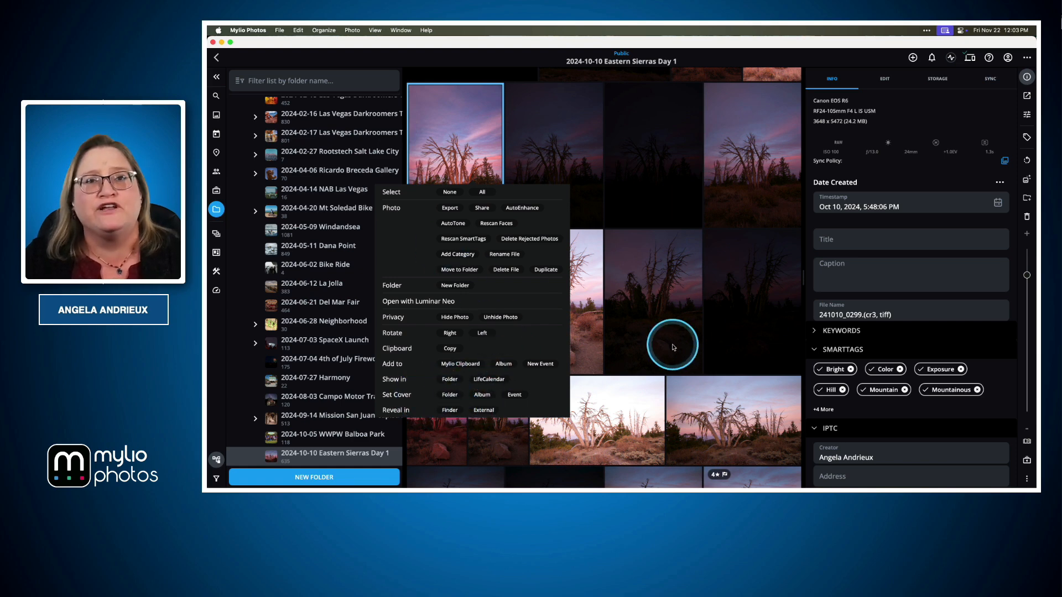
click(476, 139)
- Switch to Luminar Neo and look over the available actions for 241010_0299, including Remove from Single Image Edits, without applying any
key(super+Tab)
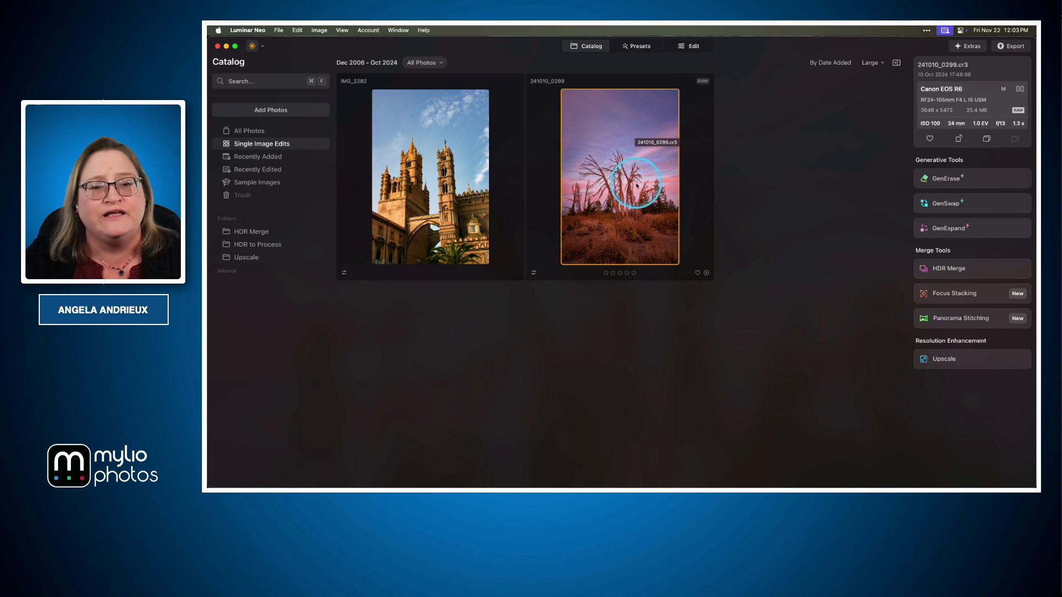
right_click(611, 157)
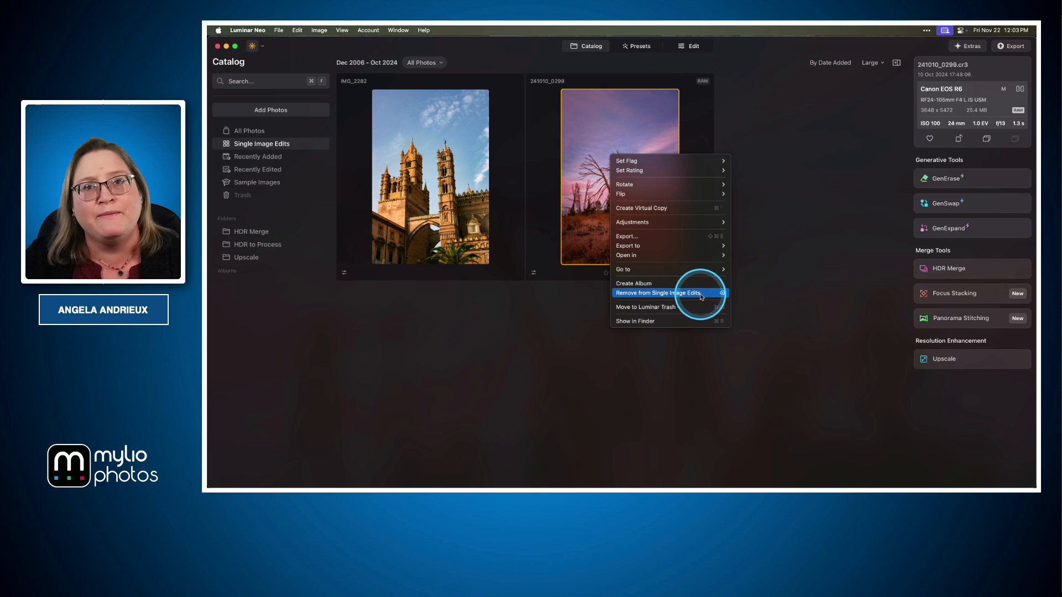
click(643, 113)
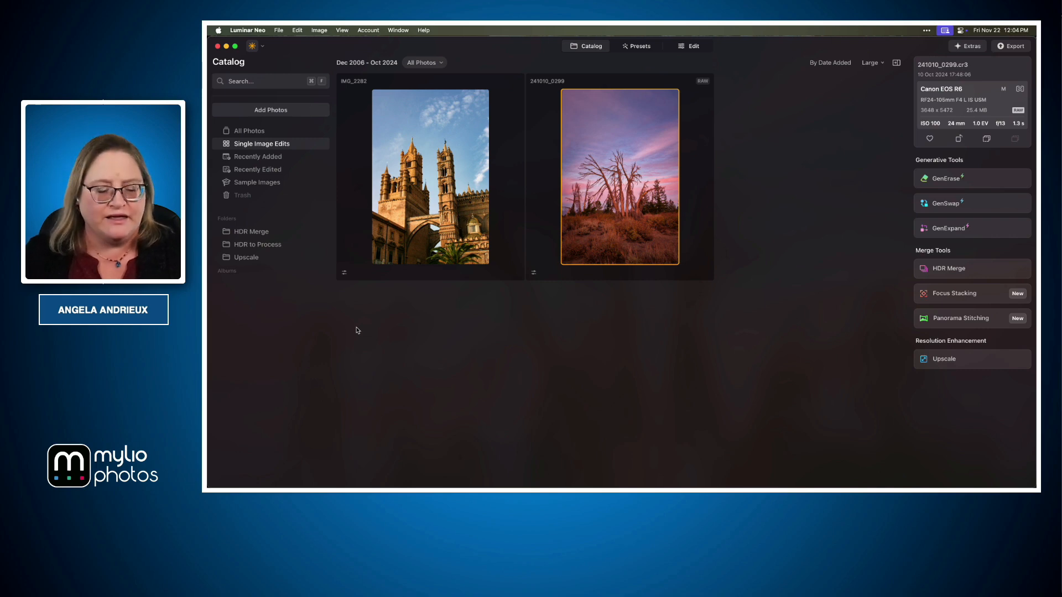
- Switch to Mylio Photos, go to All Photos, and leave the single view of IMG_2282 for the full grid
key(super+Tab)
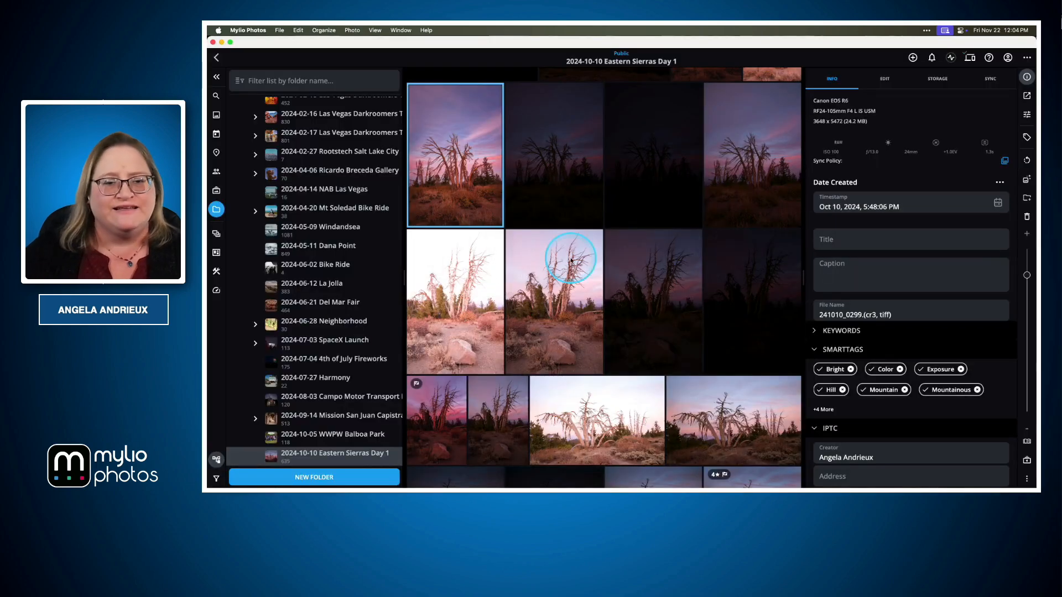
click(216, 96)
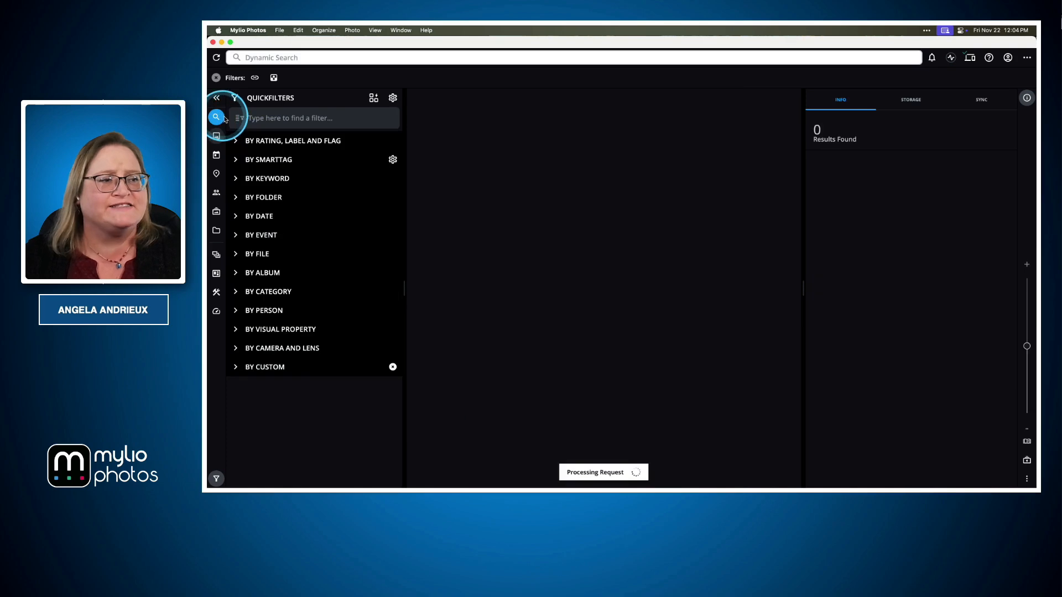
click(216, 136)
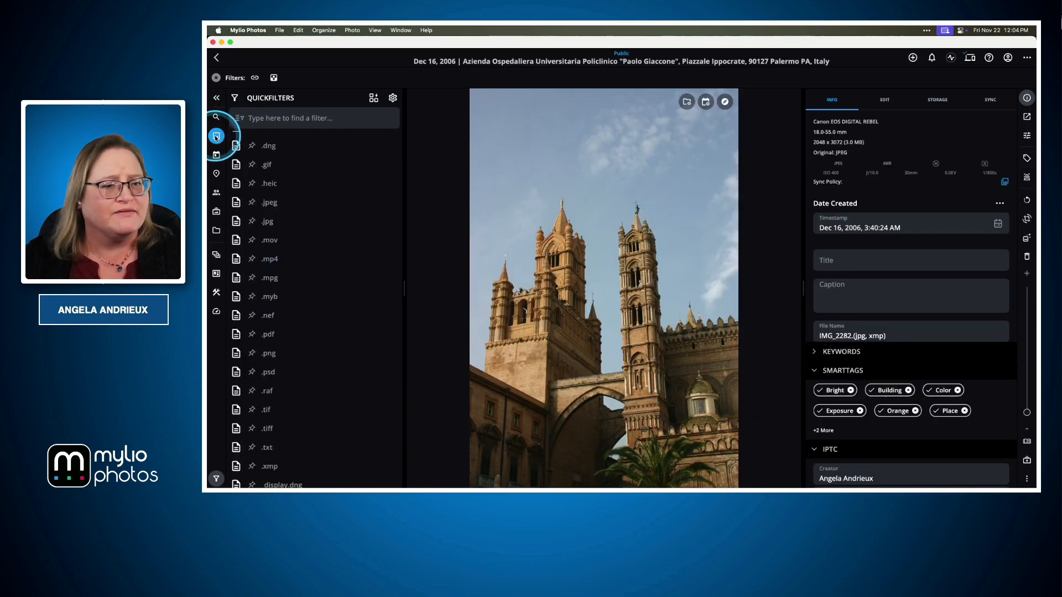
click(615, 61)
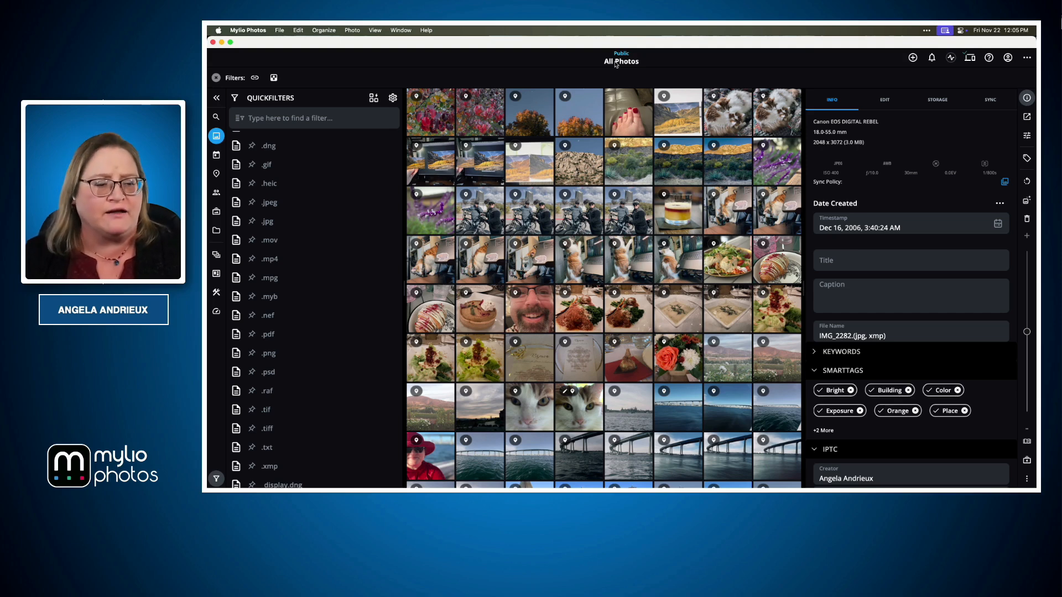
- Switch to Luminar Neo and try to copy the adjustments of 241010_0299 and paste them onto IMG_2282
key(super+Tab)
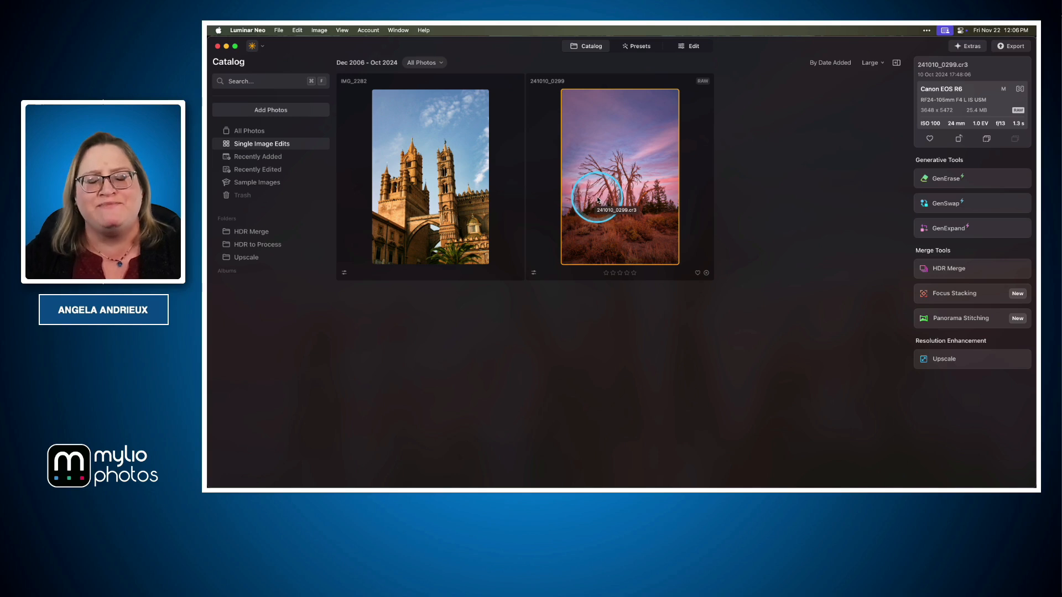
right_click(639, 192)
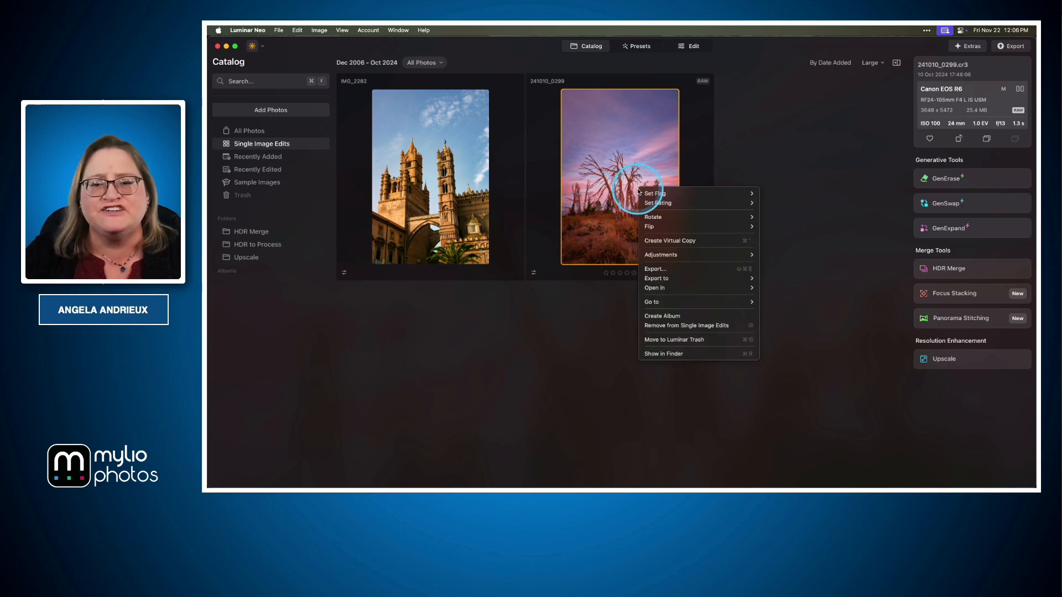
mouse_move(667, 255)
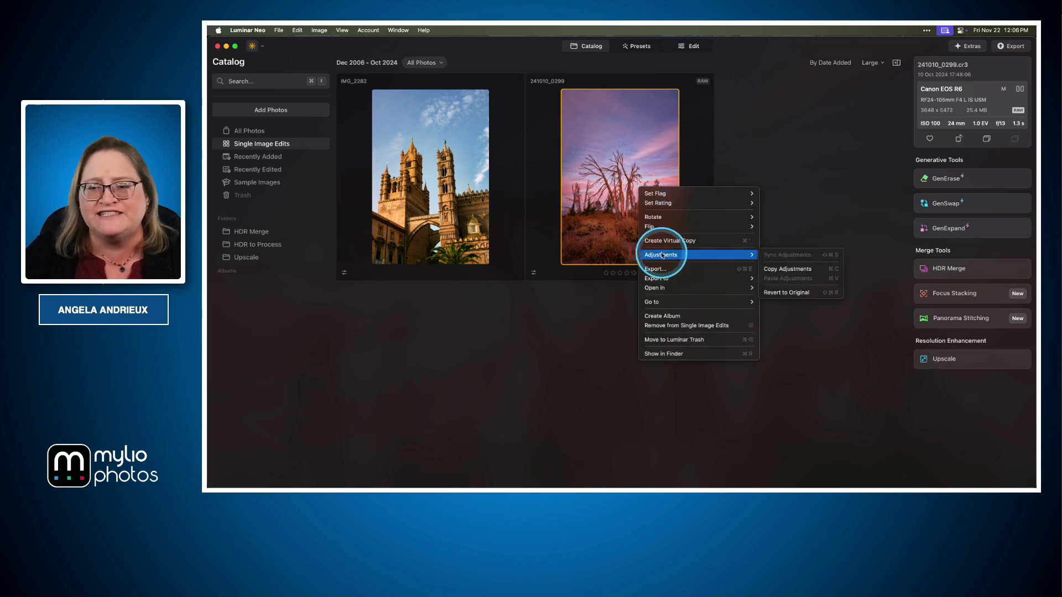
click(781, 270)
click(418, 180)
right_click(422, 167)
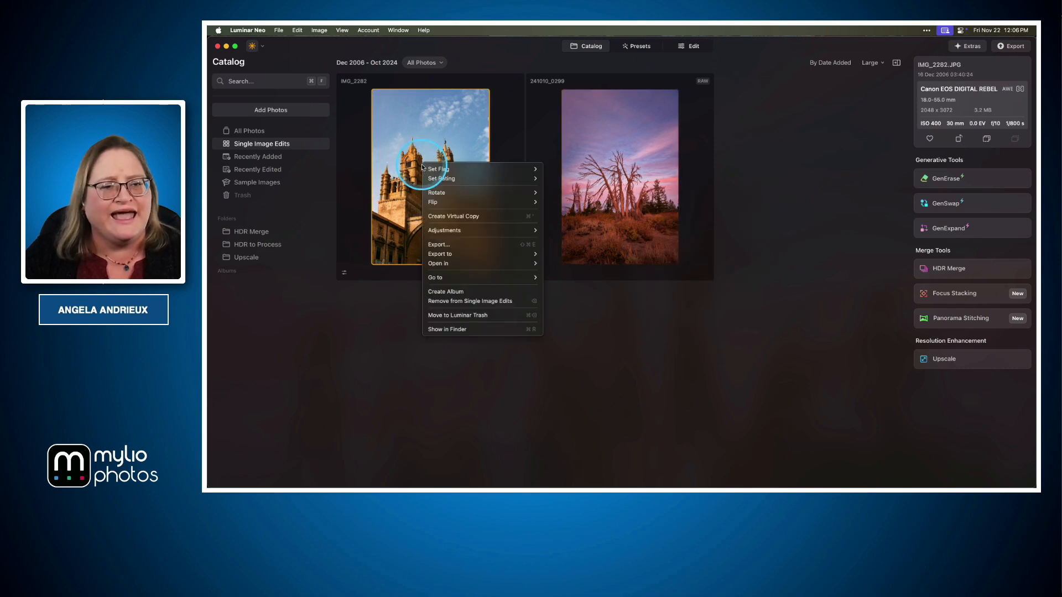
mouse_move(446, 231)
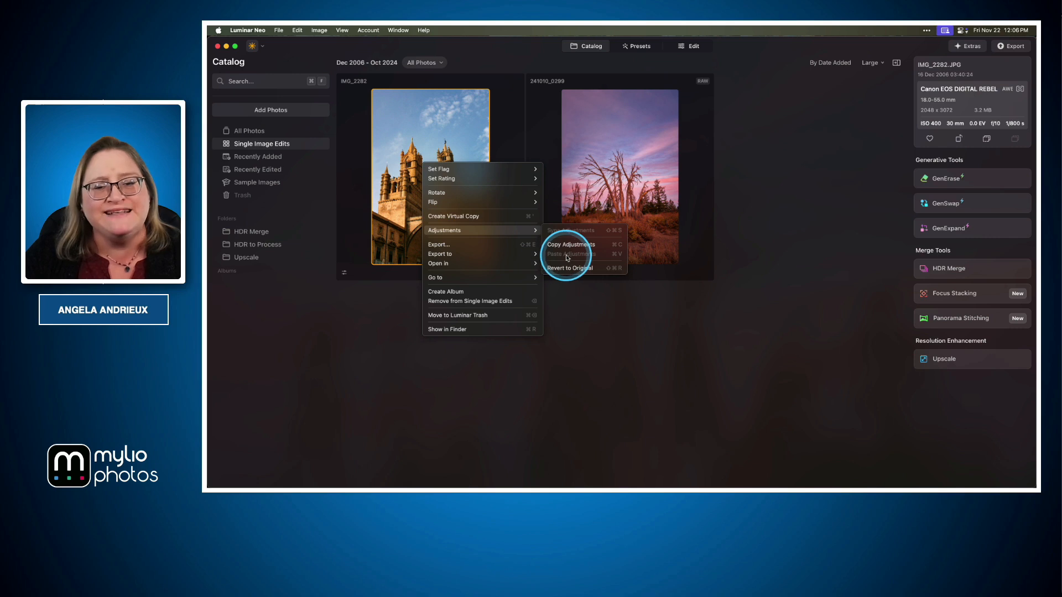
click(709, 261)
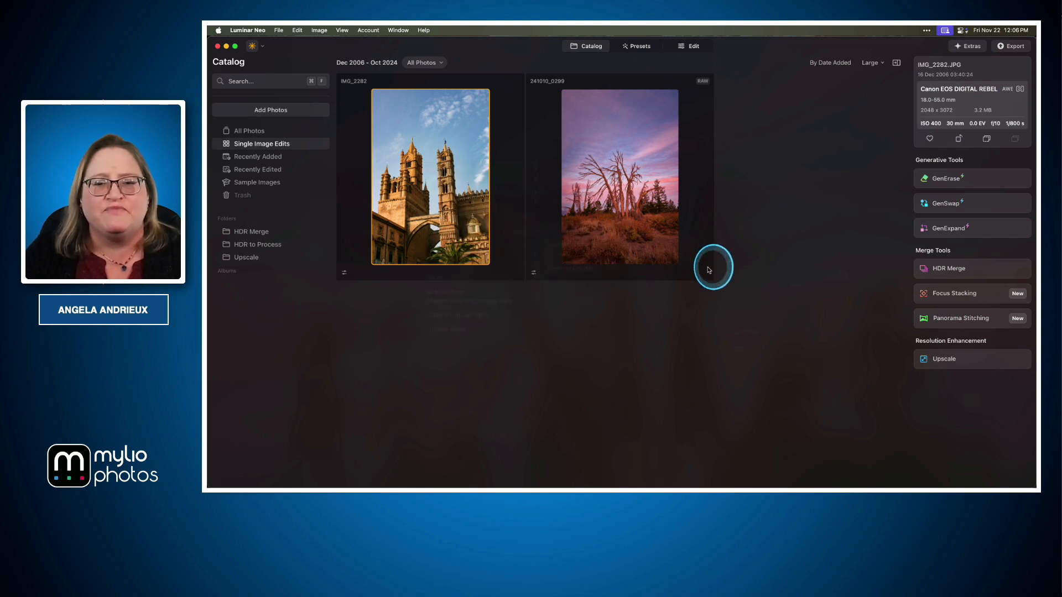
- Select both single image edits, check the Adjustments options available for them together, and clear the multiple selection
click(628, 191)
super+click(467, 195)
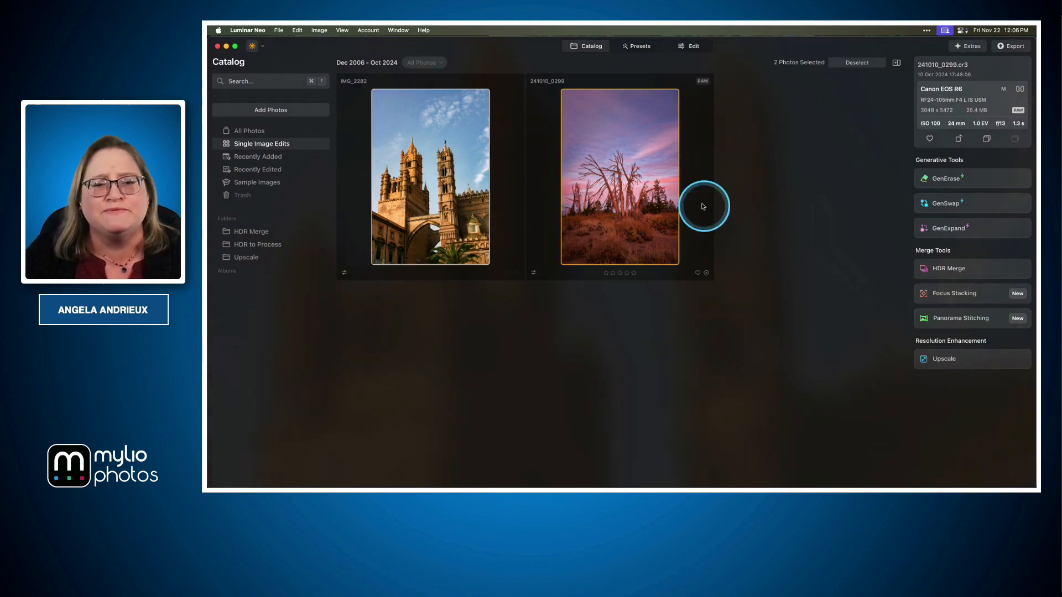
right_click(645, 181)
mouse_move(680, 245)
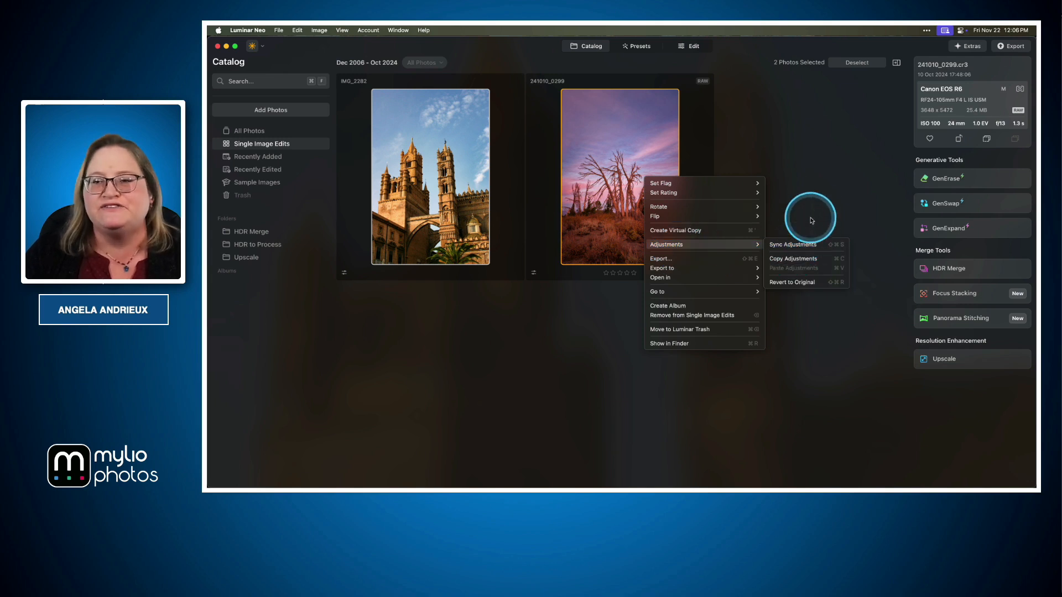
click(808, 197)
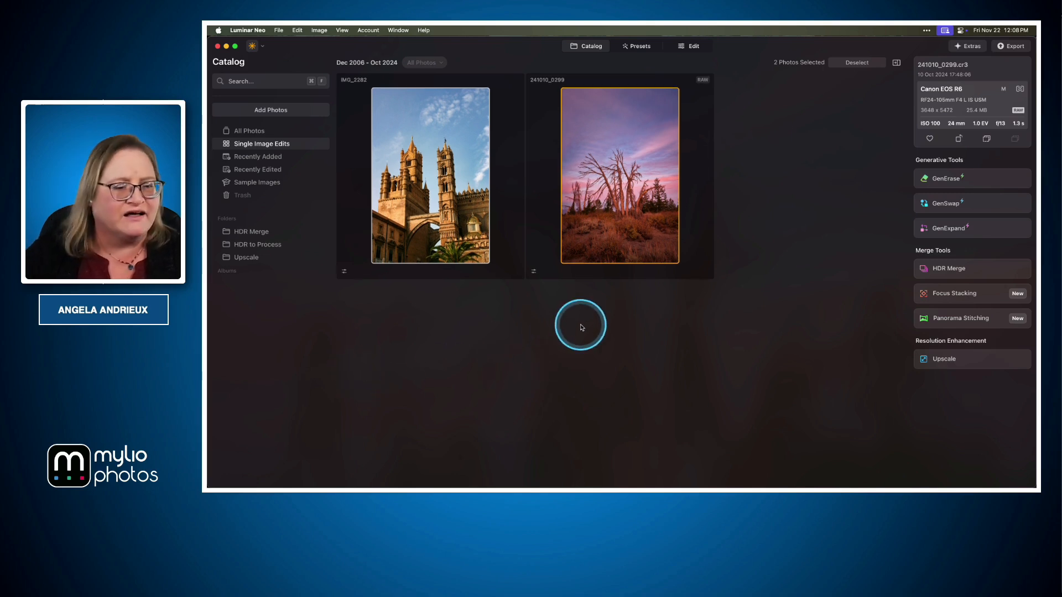
click(548, 342)
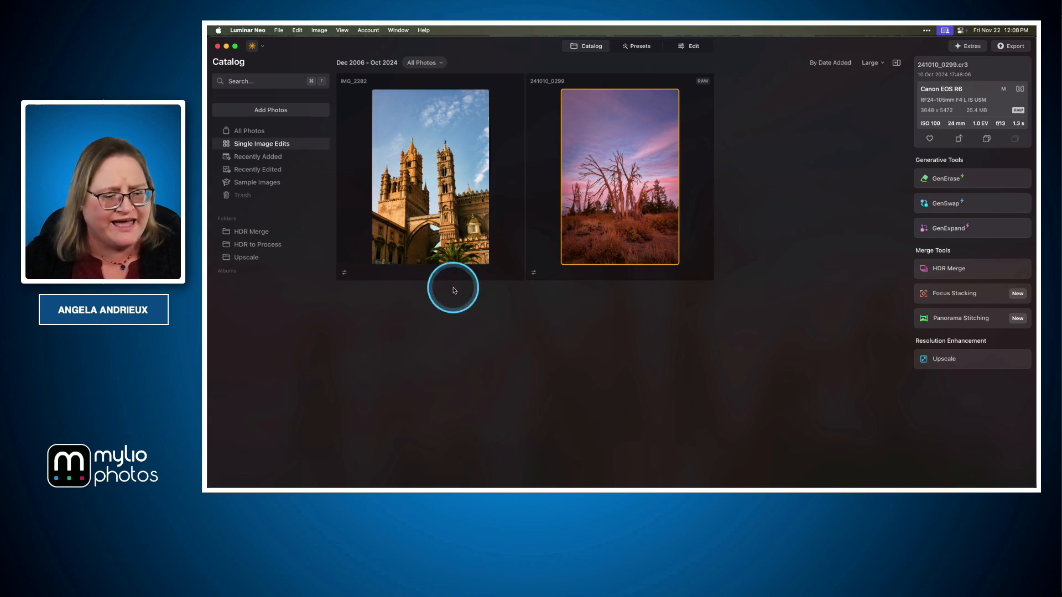
- Switch to Mylio Photos and return to the top-level Folders view
key(super+Tab)
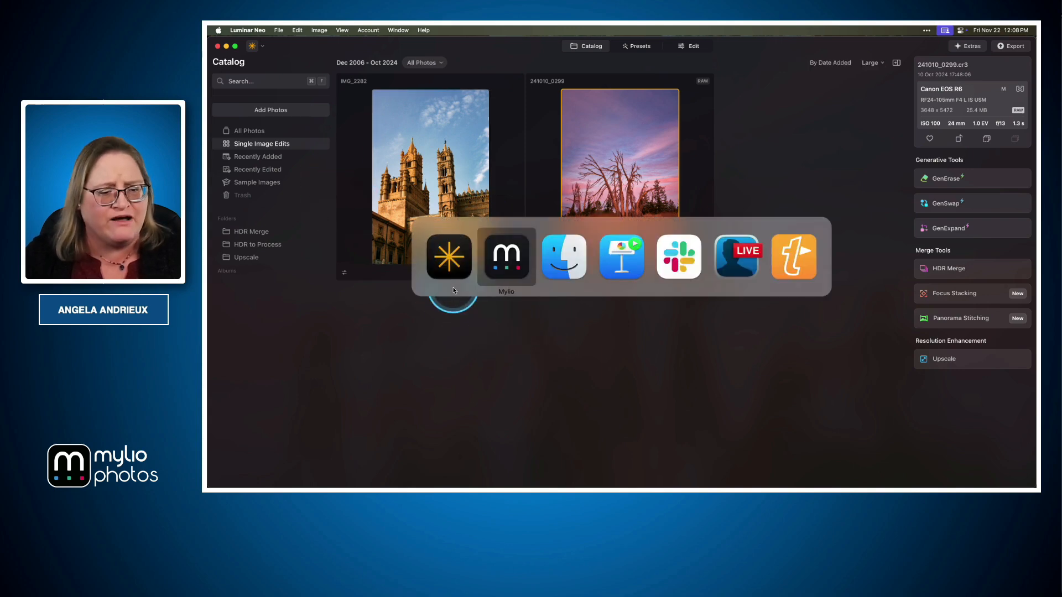
click(510, 266)
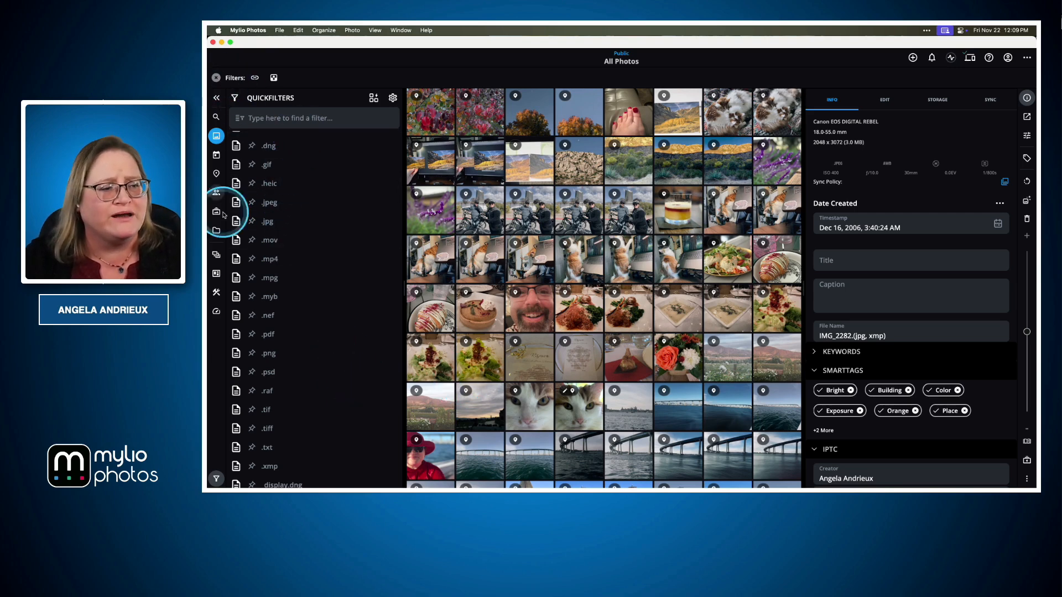
click(216, 231)
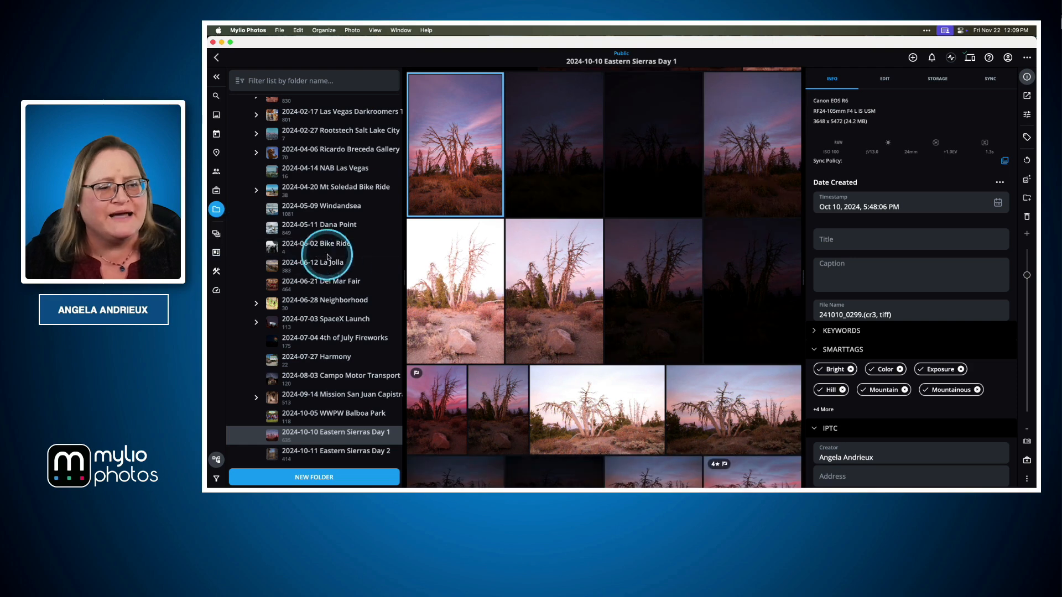
click(216, 209)
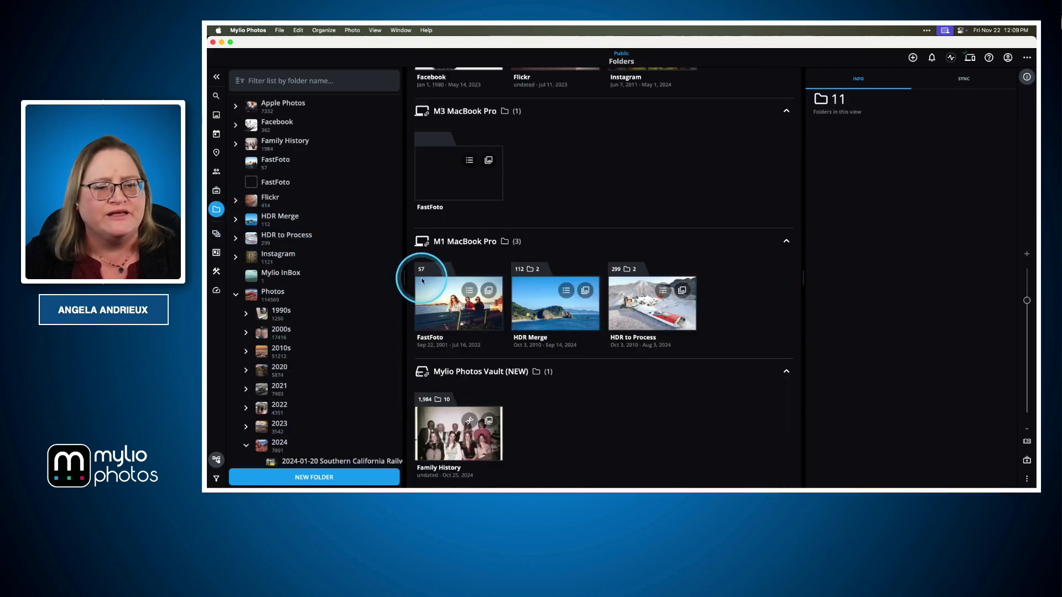
- Open the second album folder (Album2) inside the first family's folder in Family History
click(464, 448)
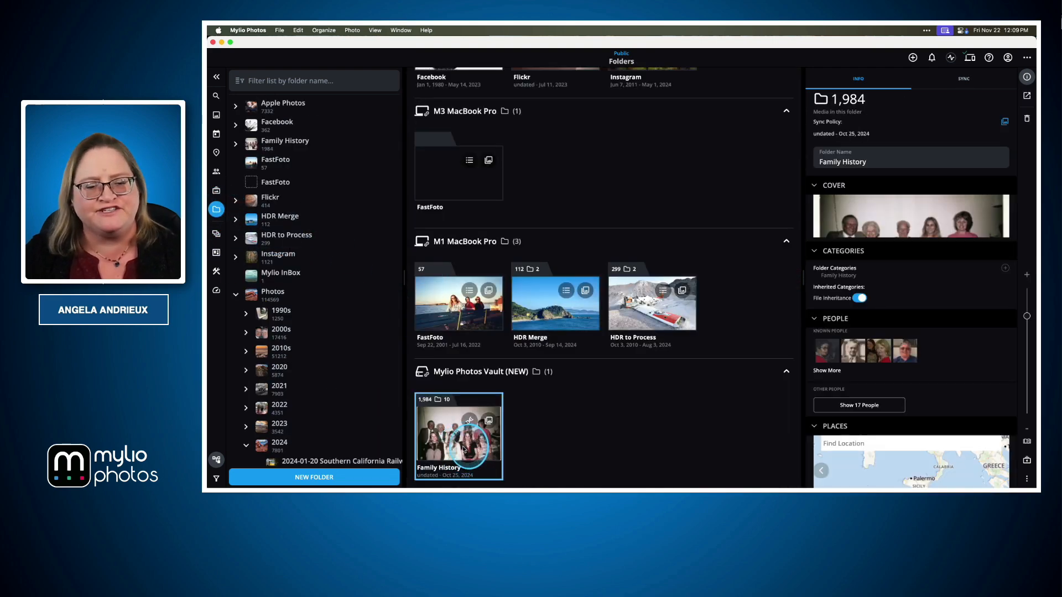
double_click(464, 448)
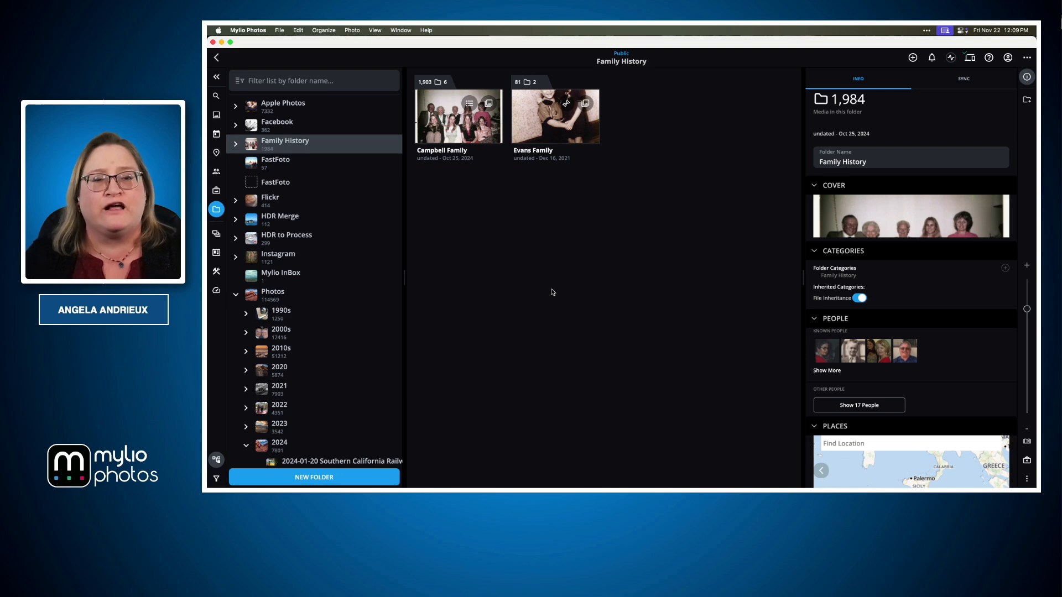
double_click(461, 127)
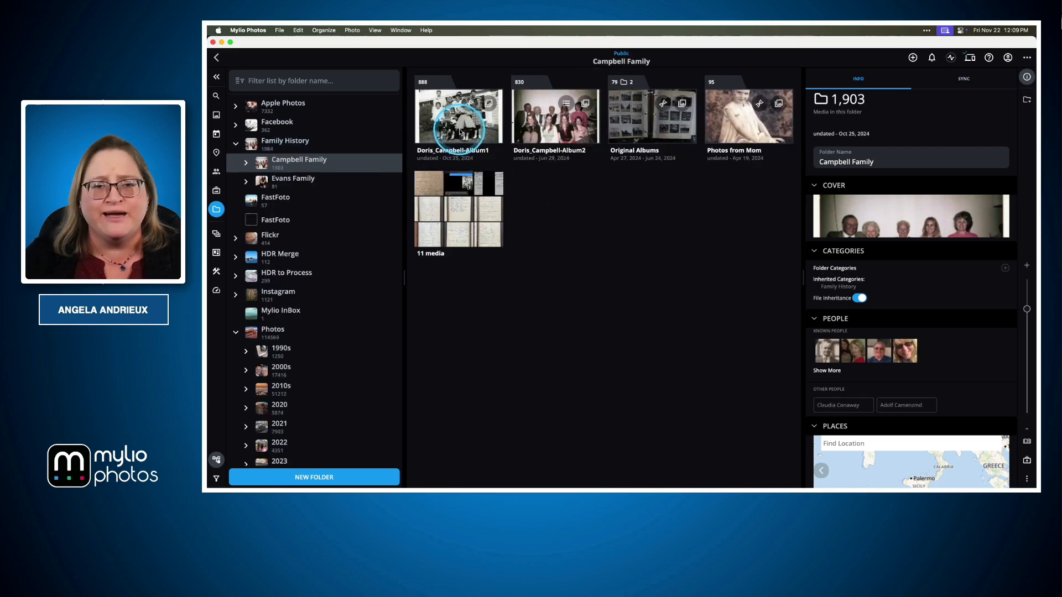
double_click(555, 125)
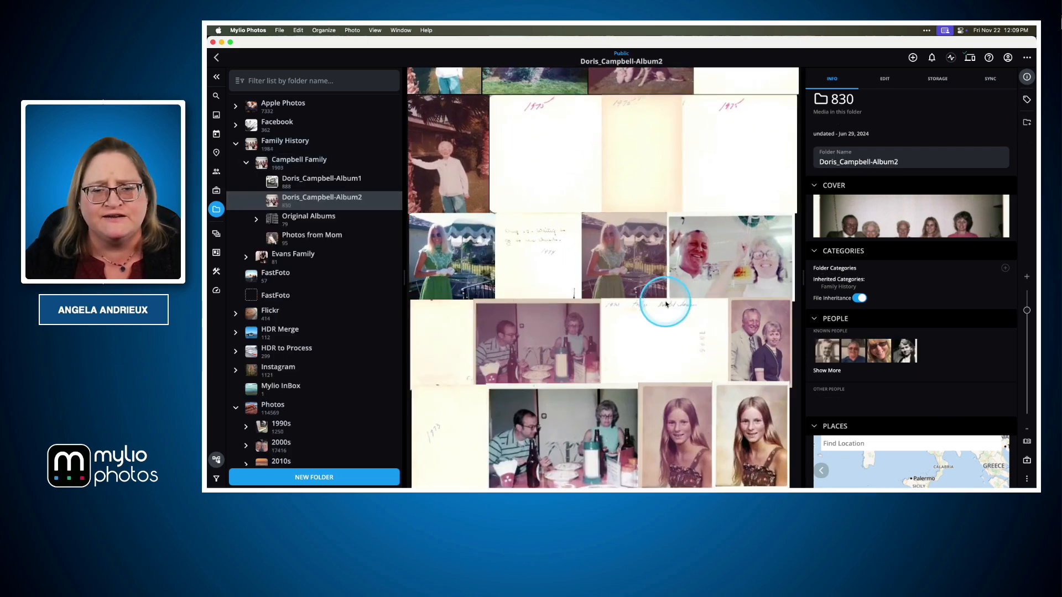
- Find the 1973 portrait scan of the white-haired man in a suit and open it in single view
scroll(666, 305, down, 10)
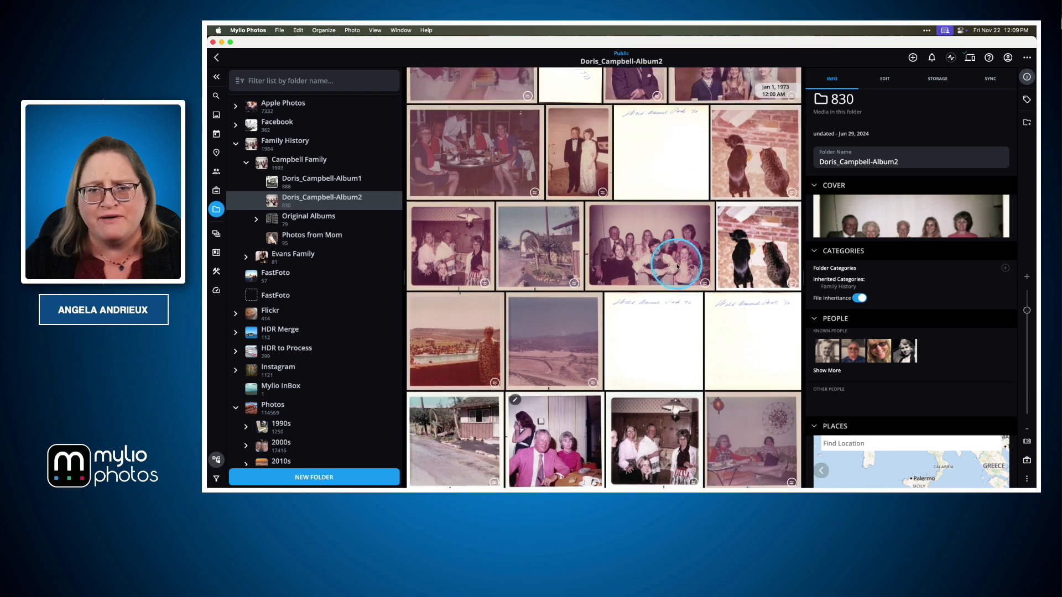
scroll(659, 271, up, 3)
double_click(641, 174)
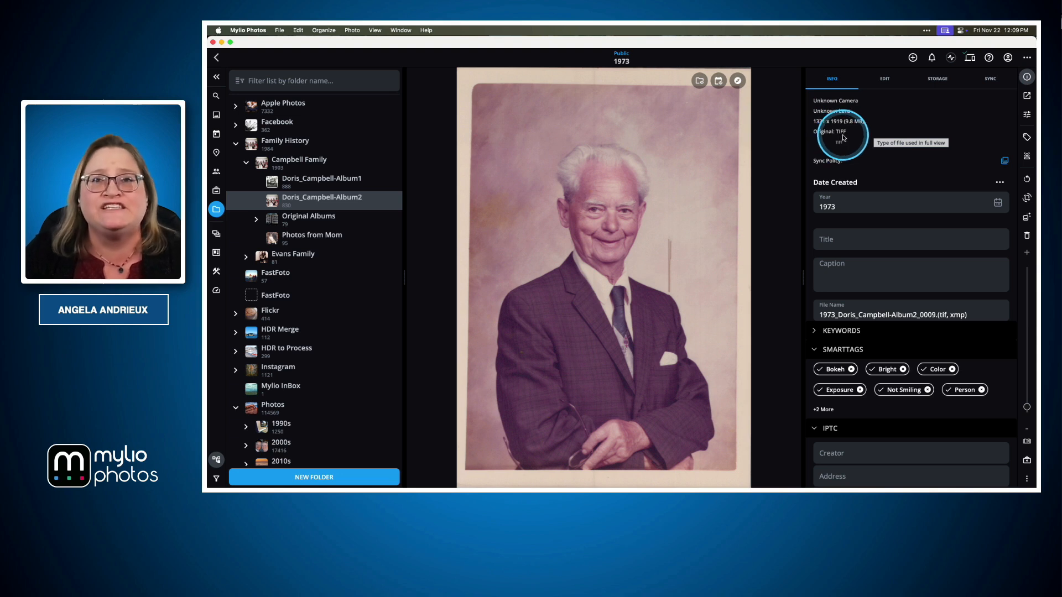
- Open the 1973 portrait scan in Luminar Neo as an Edit Original file with RAW preferred if available
click(356, 32)
click(365, 44)
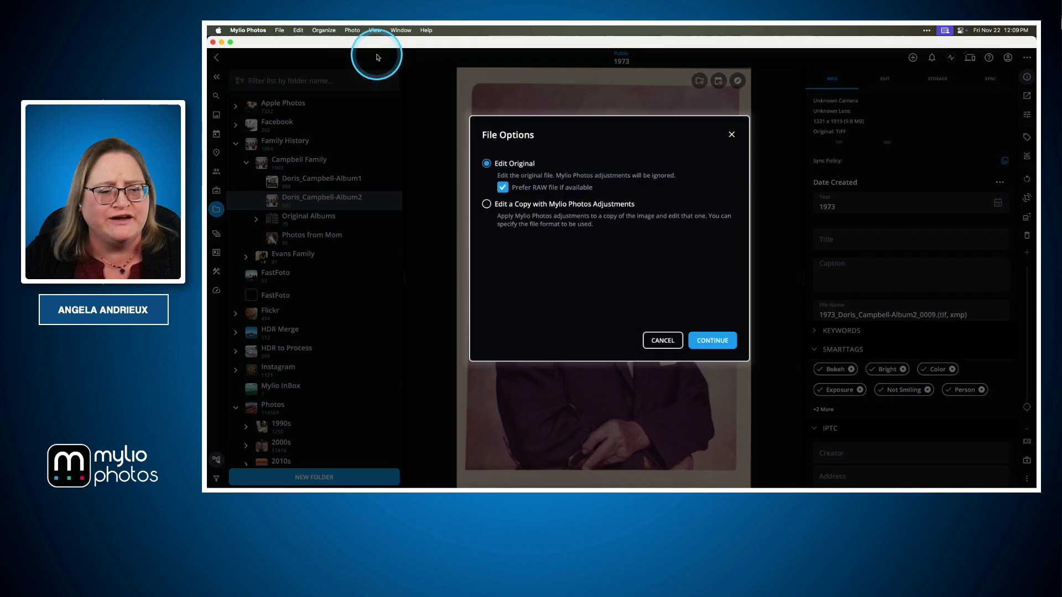
click(707, 339)
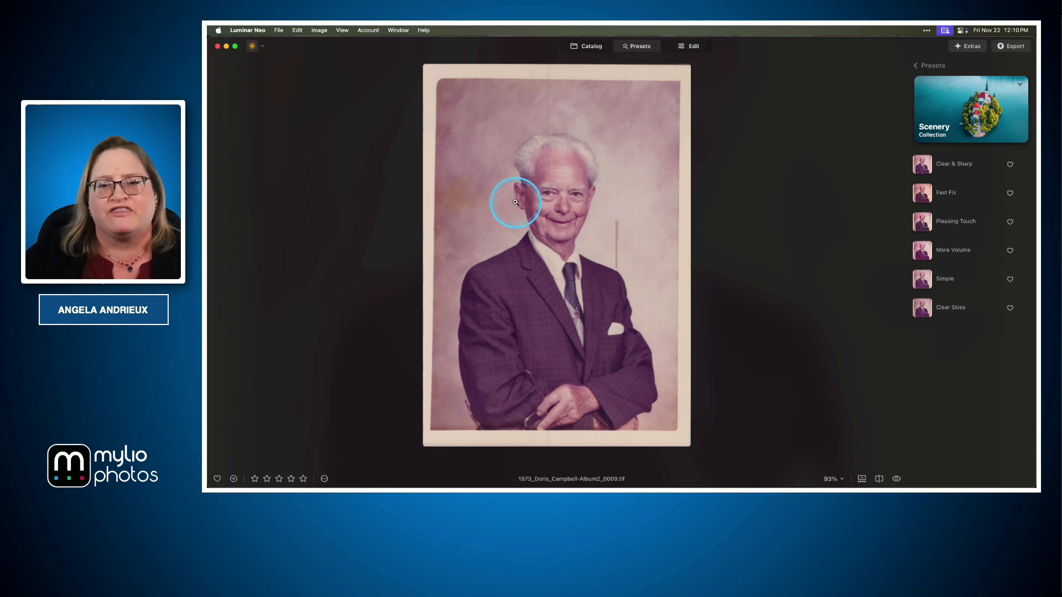
- Start cropping the portrait, rotate it by about 1° to straighten it, and set the crop ratio to Free
click(695, 48)
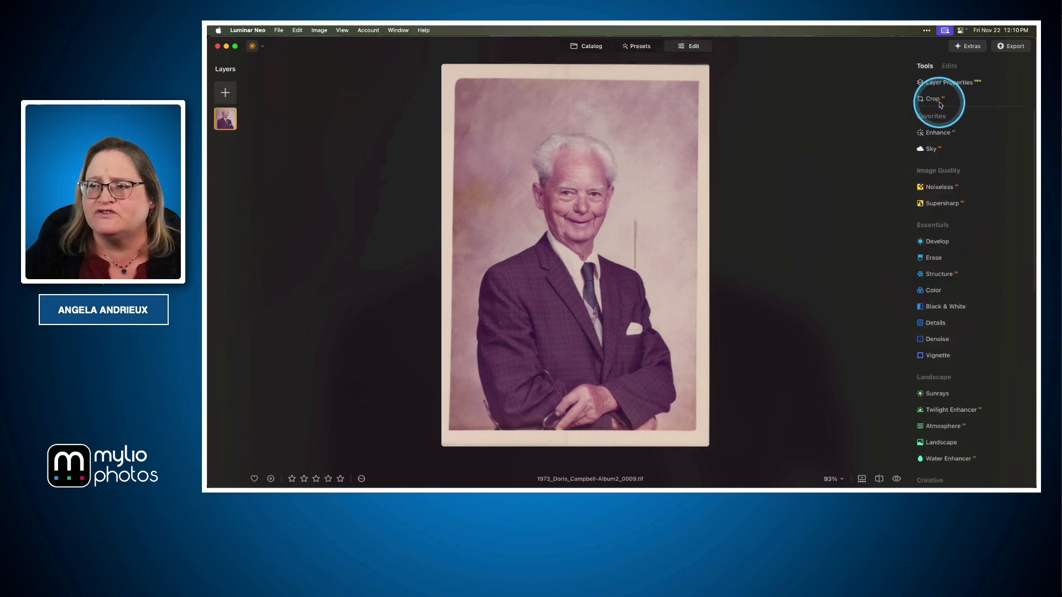
click(941, 105)
drag(776, 160, 774, 155)
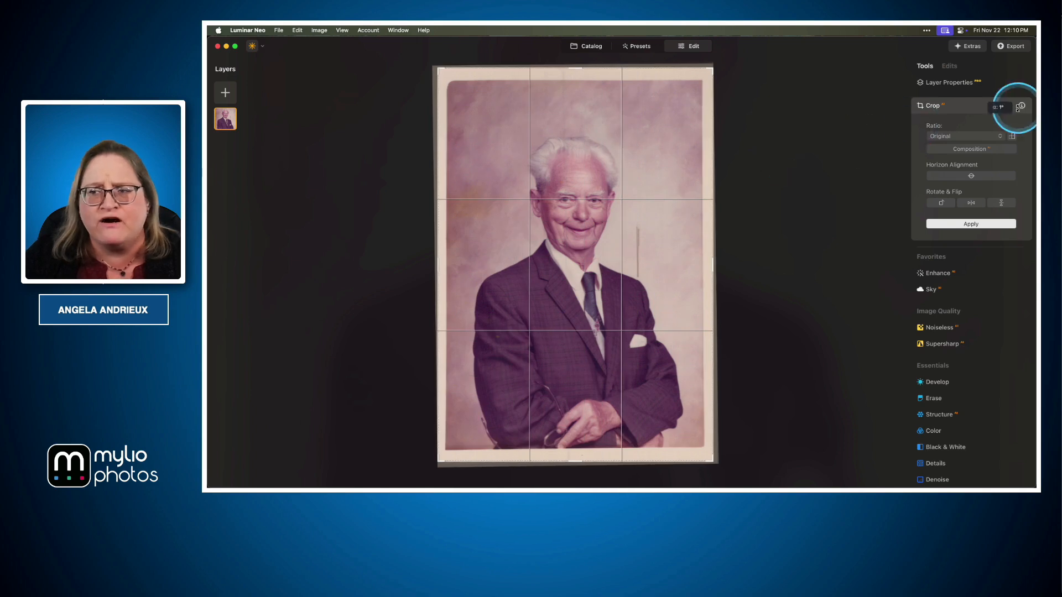
click(974, 138)
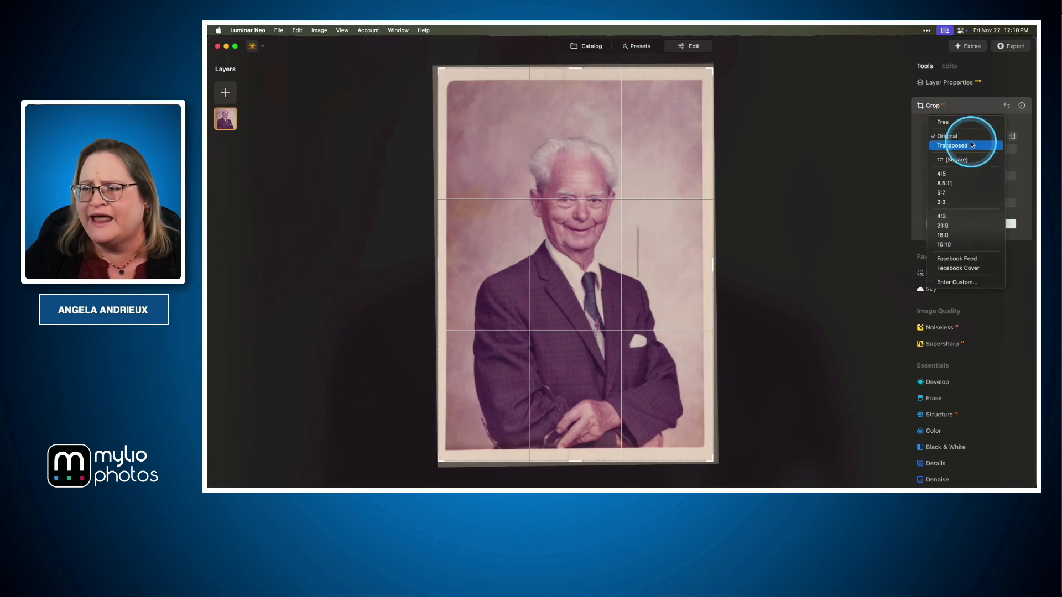
click(949, 121)
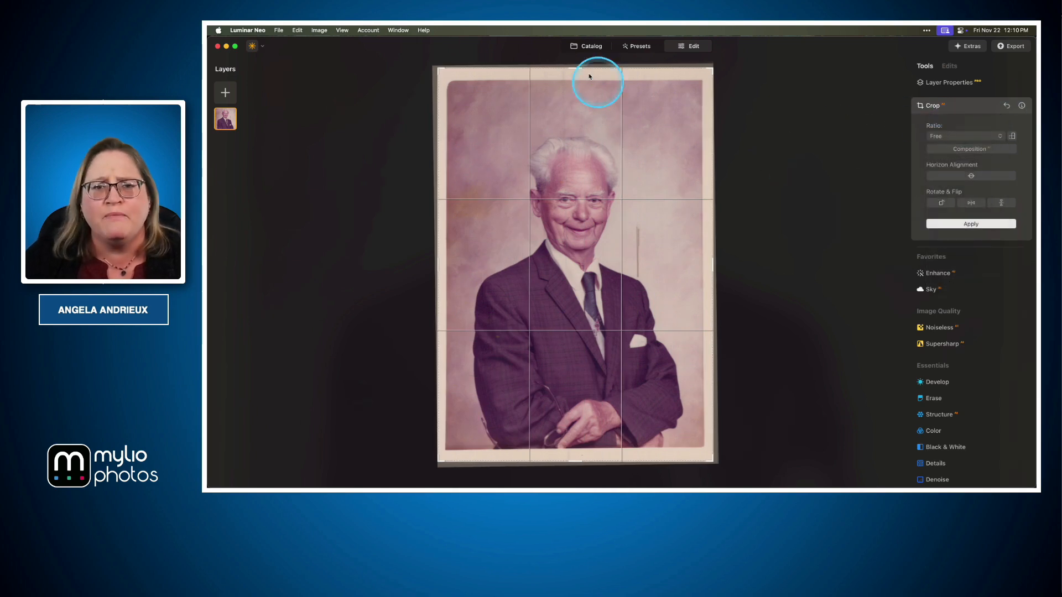
- Trim all four sides of the crop to cut off the scanned paper border, and apply it
drag(576, 69, 580, 85)
drag(713, 268, 702, 270)
drag(576, 453, 577, 441)
drag(751, 415, 735, 421)
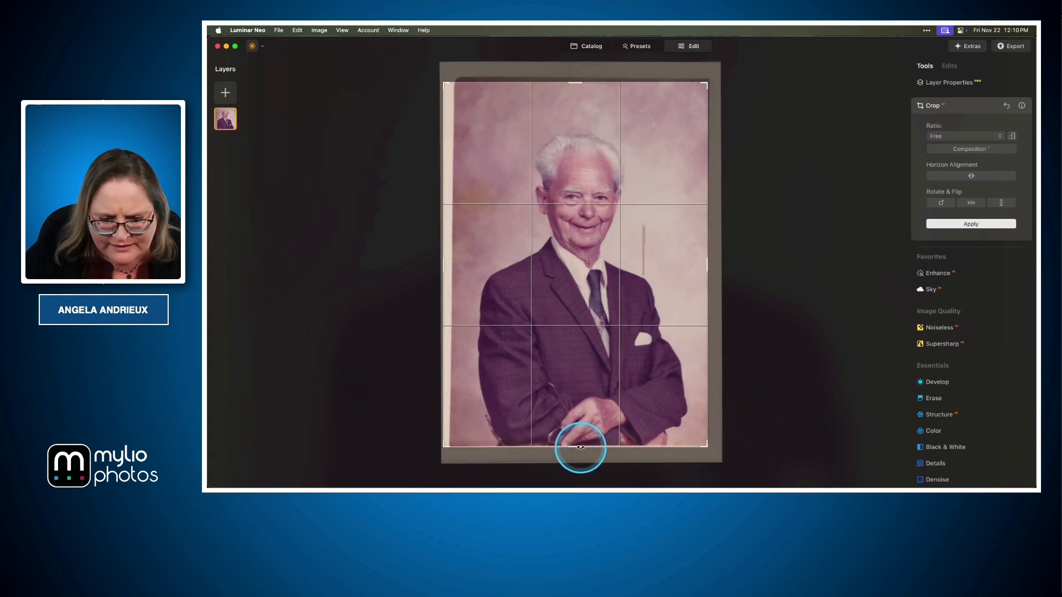
drag(581, 447, 579, 446)
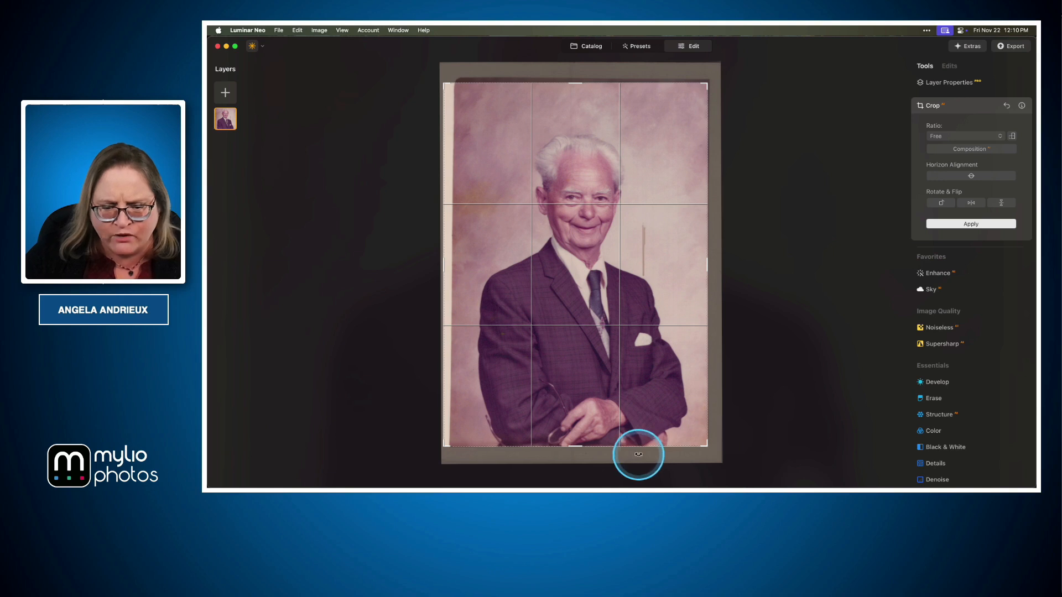
drag(444, 264, 456, 266)
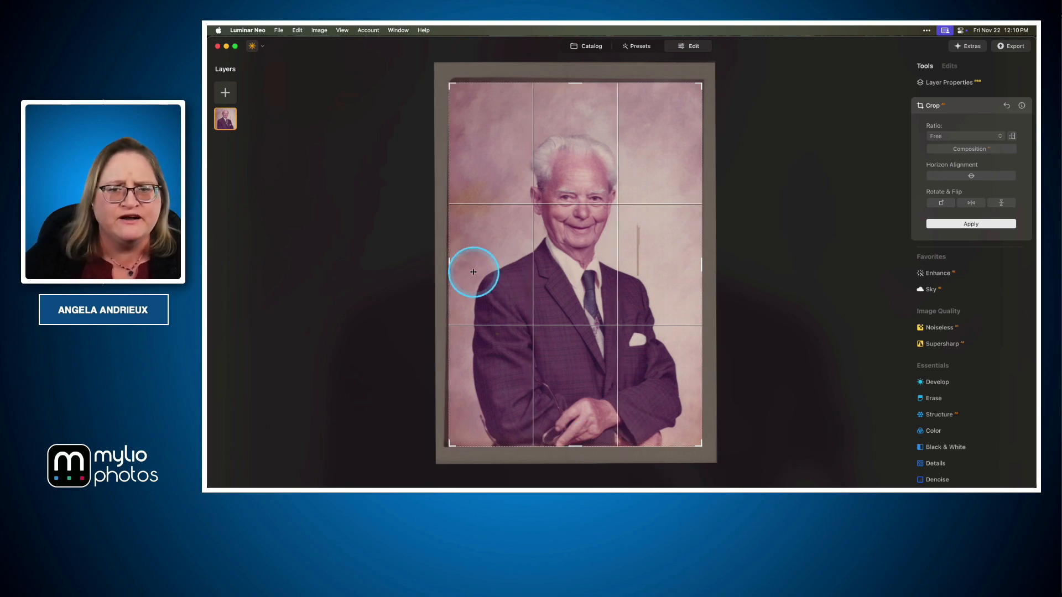
key(Return)
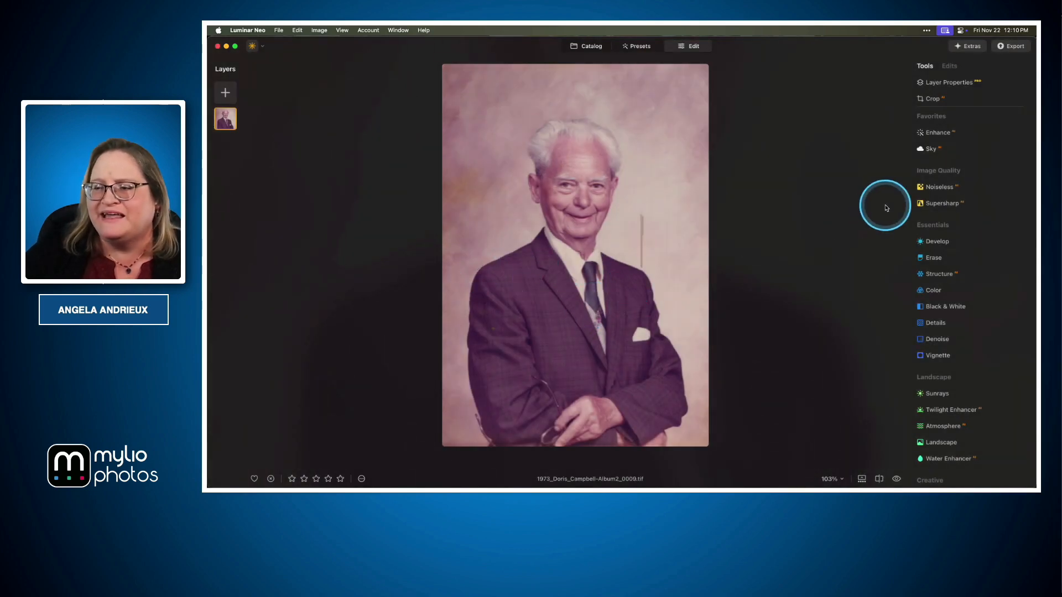
- Set Remove Color Cast to 64 in the Color tool
click(945, 290)
scroll(962, 265, down, 2)
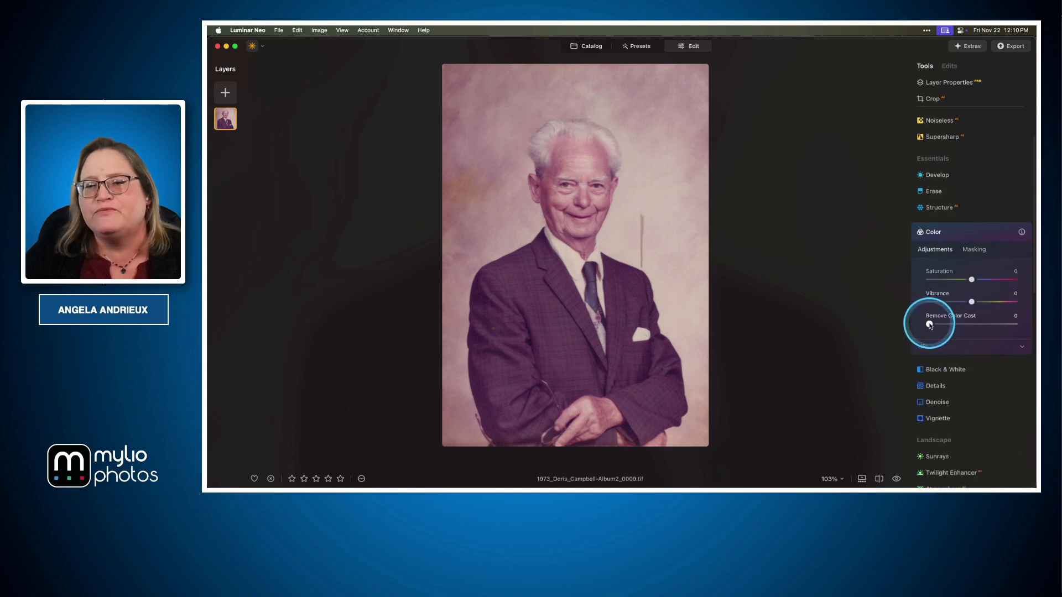
drag(930, 325, 985, 323)
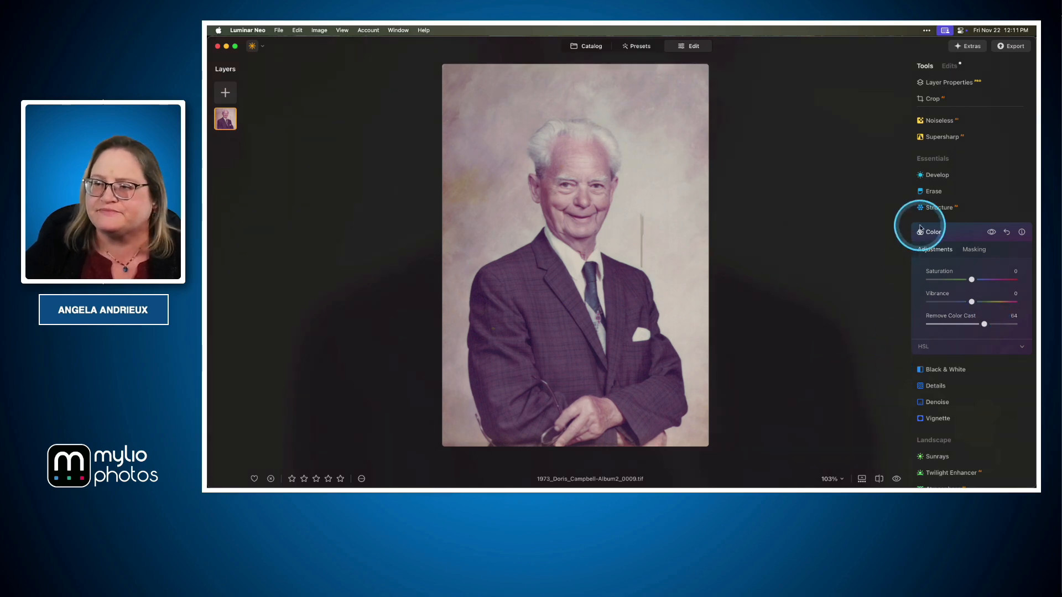
- Set the Enhance Accent to 39 and compare the portrait before and after the edits
scroll(947, 202, up, 3)
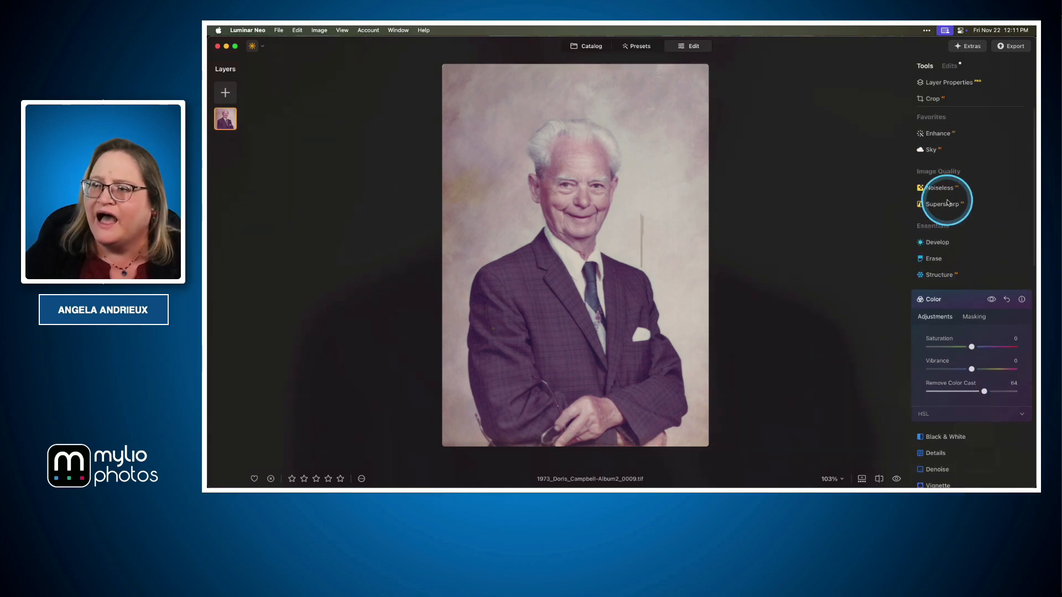
click(940, 134)
drag(934, 189, 963, 189)
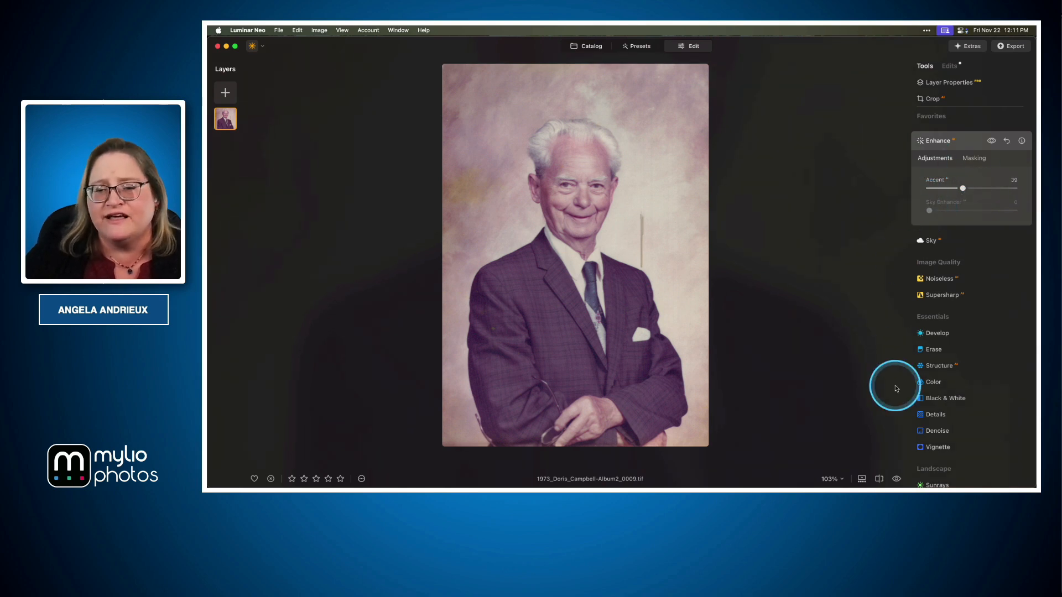
click(897, 479)
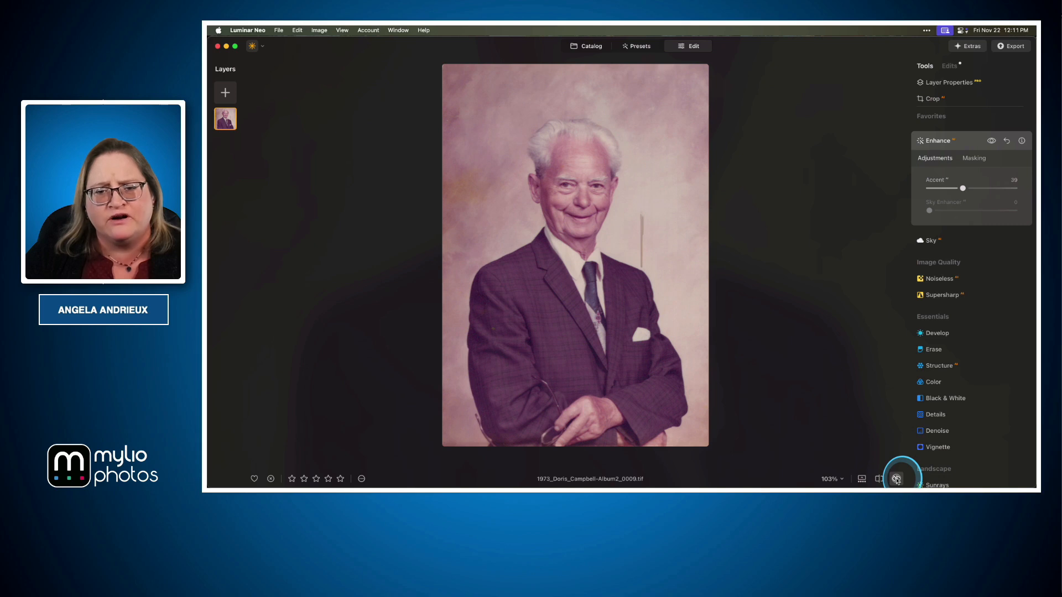
click(897, 479)
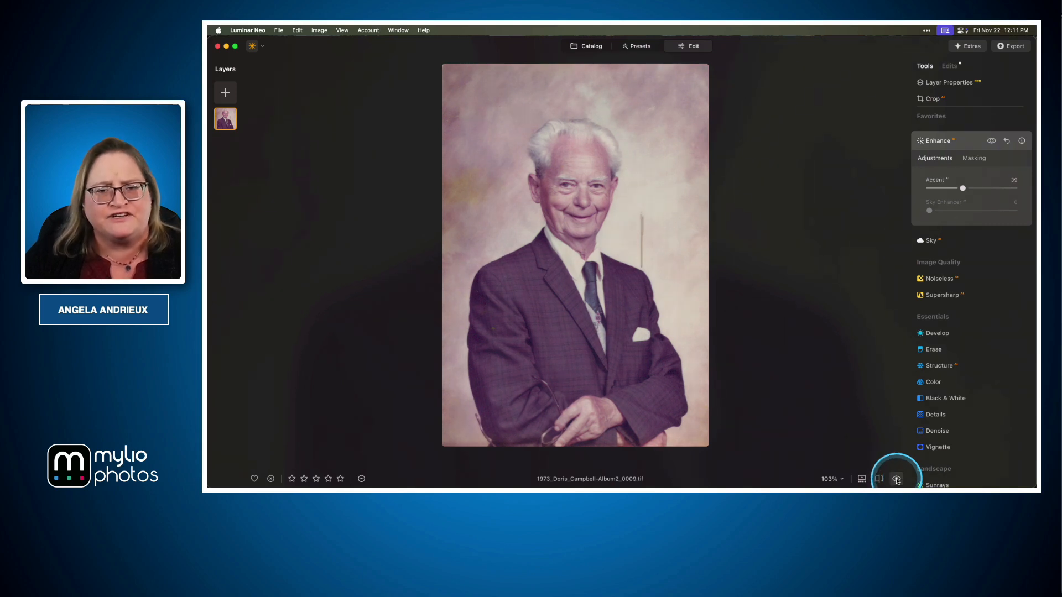
- Reopen the applied Color edit and reduce Remove Color Cast to about 51
scroll(952, 336, down, 2)
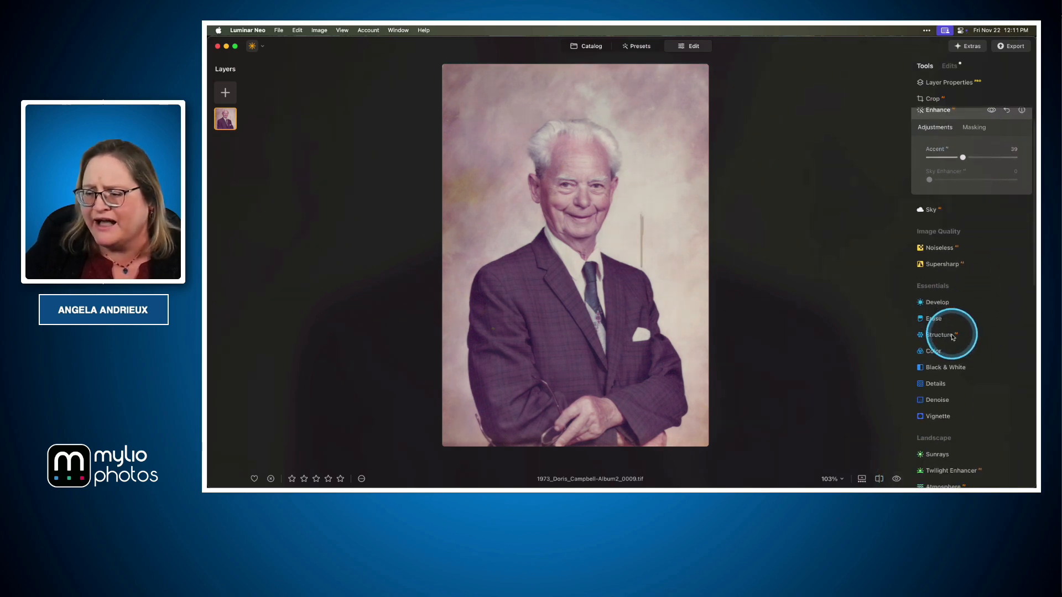
click(950, 66)
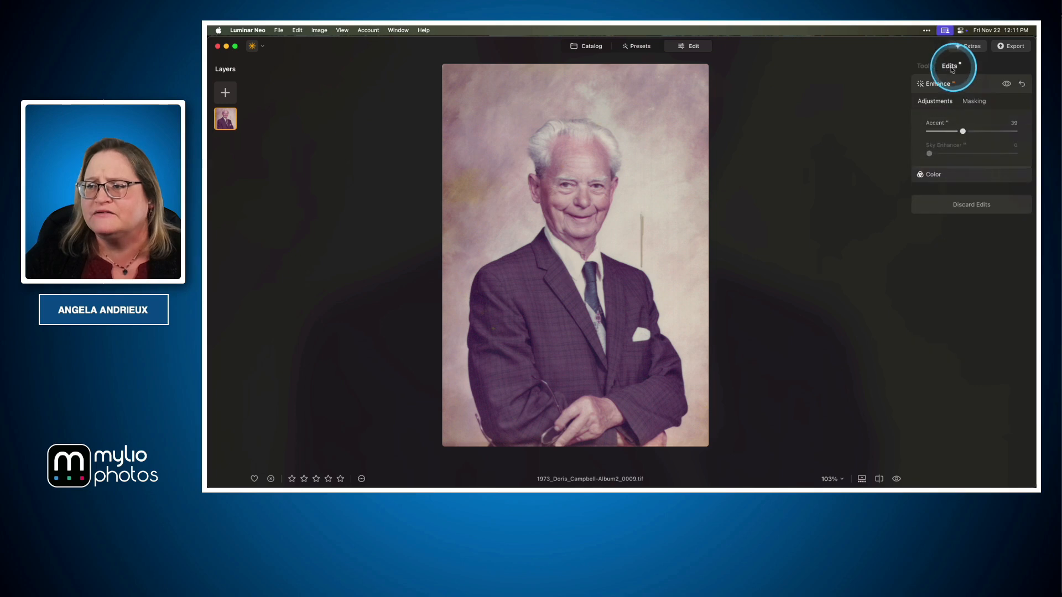
click(947, 176)
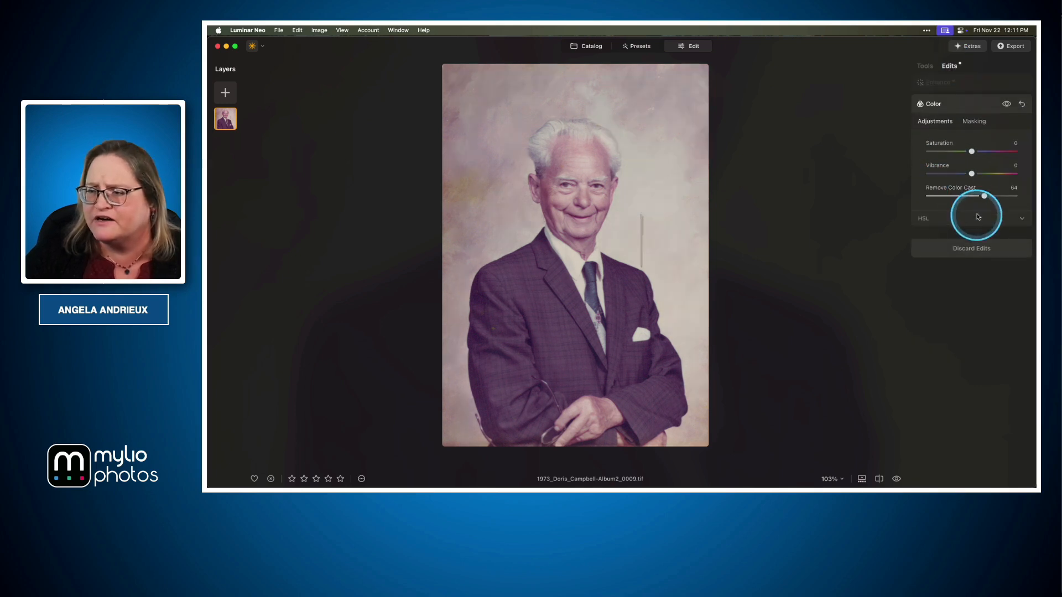
drag(984, 196, 972, 197)
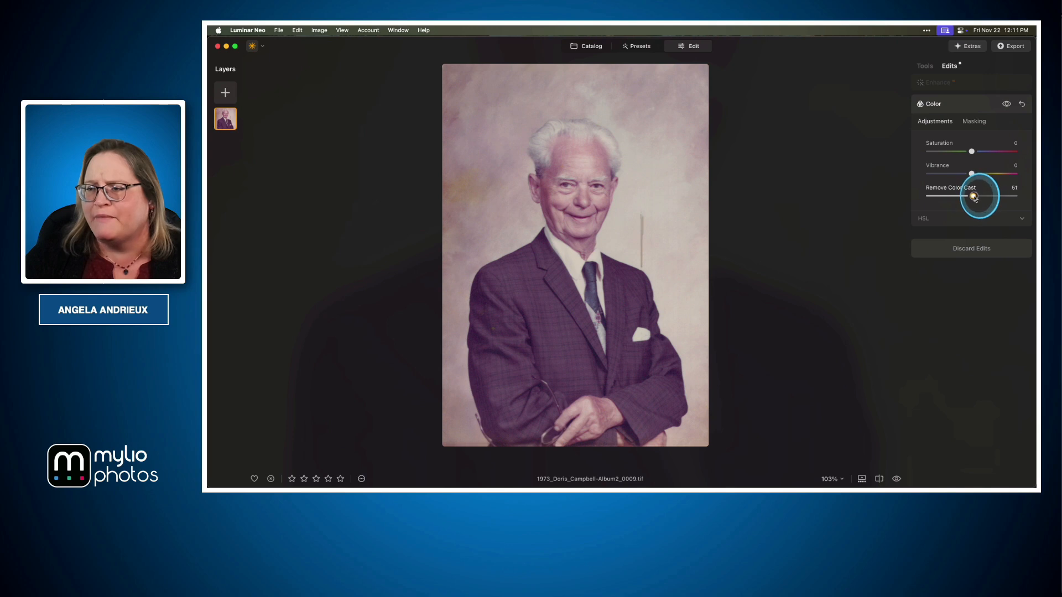
- Erase the vertical scratch in the background above the man's shoulder with the Erase tool at size 20
click(925, 65)
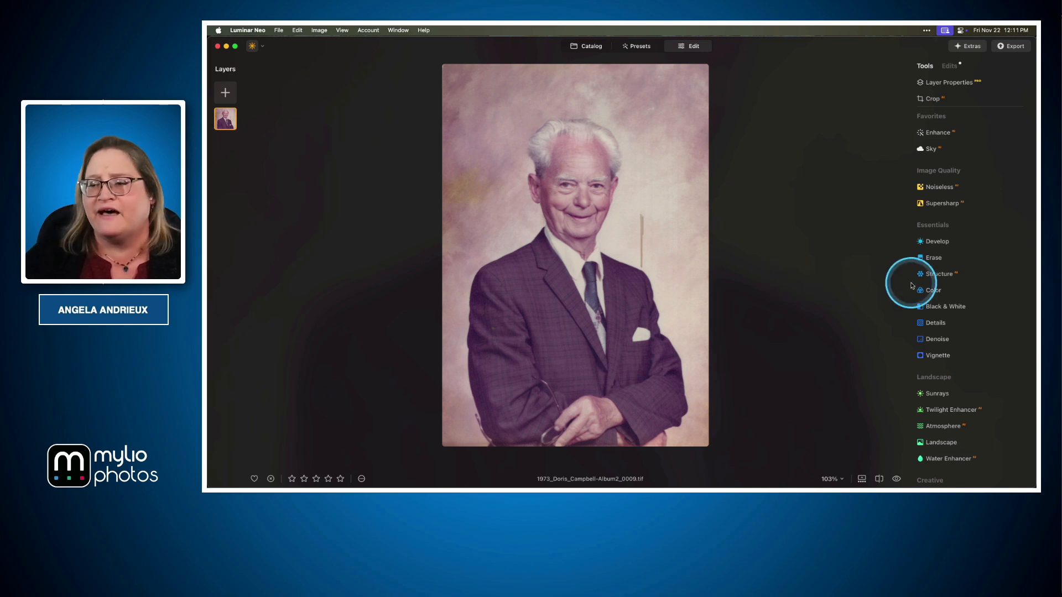
click(934, 258)
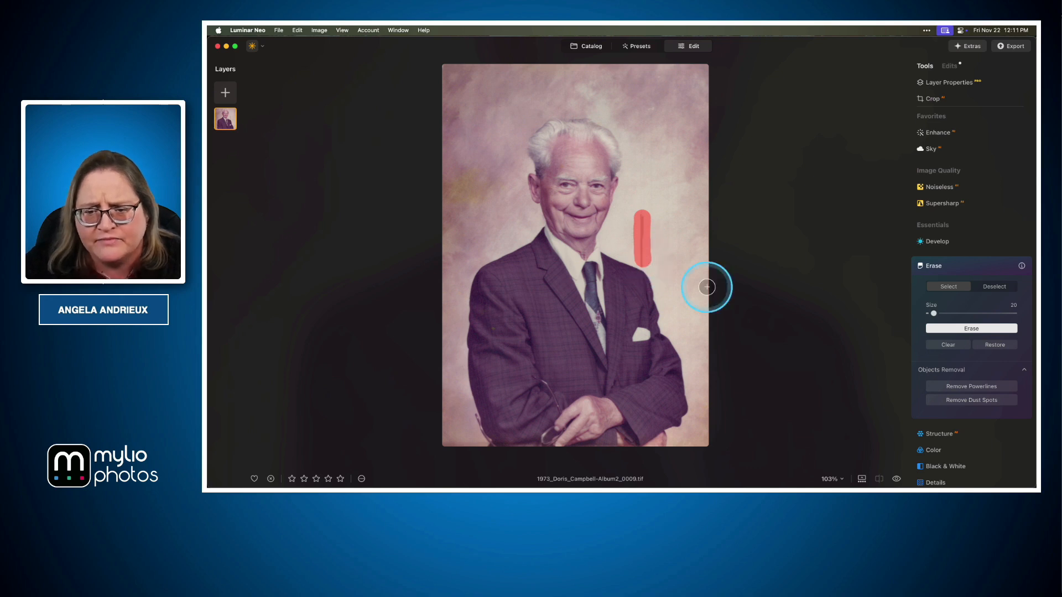
click(974, 330)
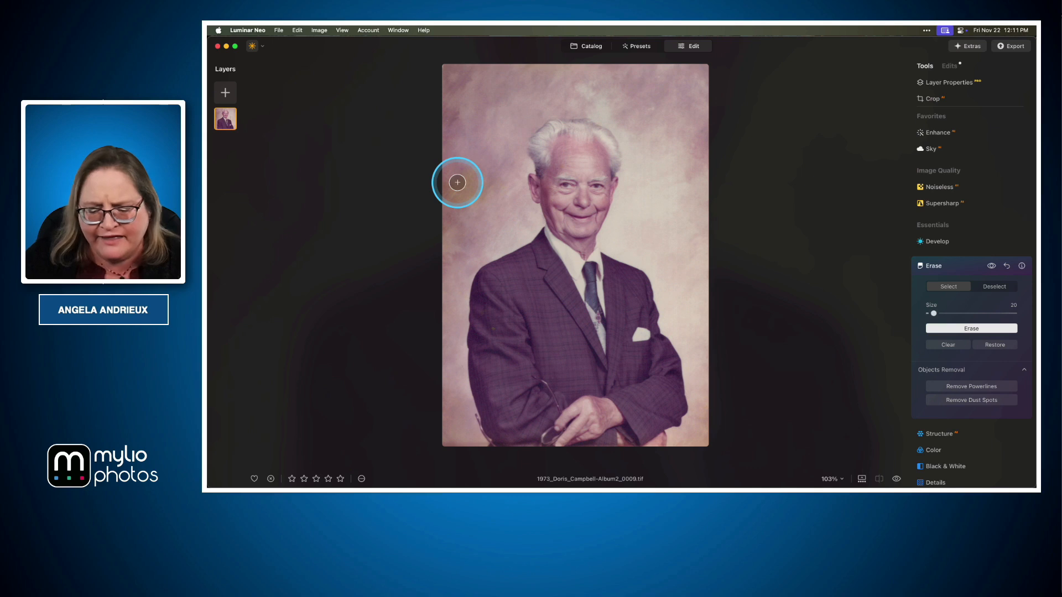
- Enlarge the Erase brush to size 68 and erase the yellow stain on the background's left edge
key(bracketright)
key(bracketright)
key(bracketright)
key(bracketright)
key(bracketright)
key(bracketright)
key(bracketright)
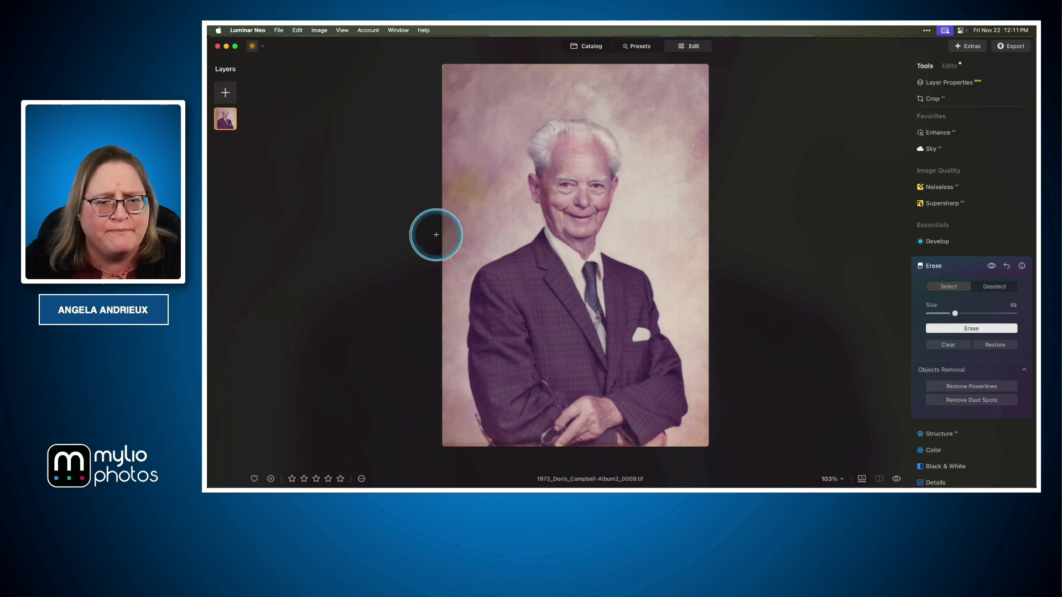
mouse_move(446, 244)
mouse_down()
mouse_move(475, 190)
mouse_move(472, 173)
mouse_move(432, 189)
mouse_move(429, 180)
mouse_up()
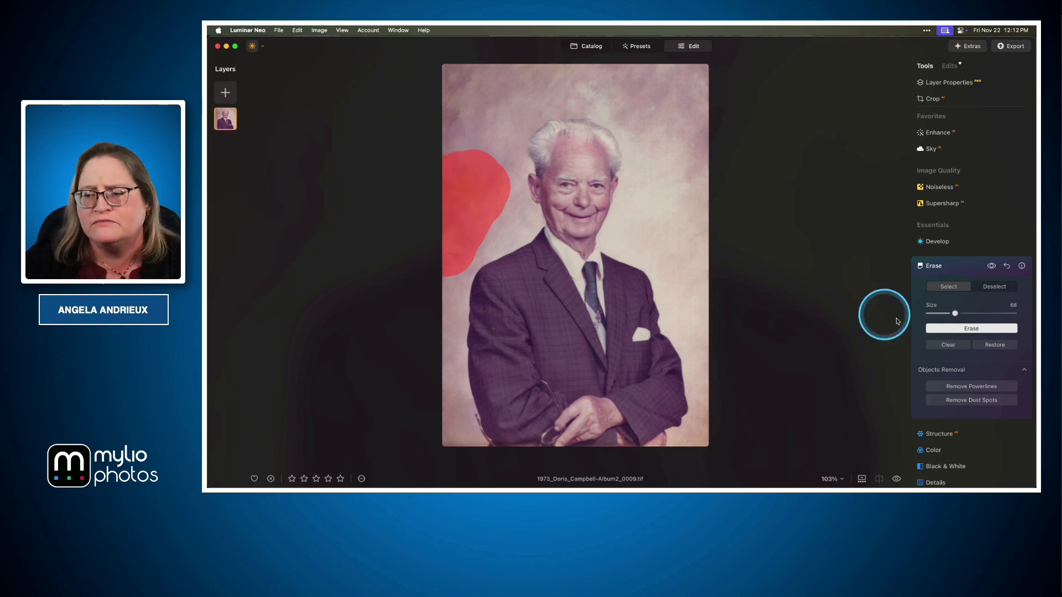
click(959, 333)
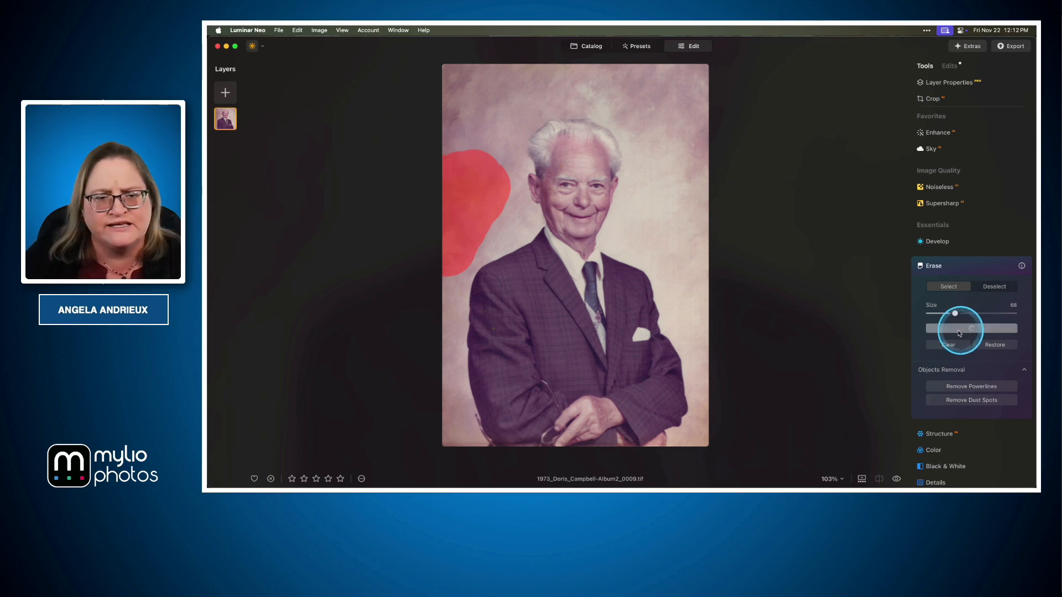
- Reduce the Erase brush to size 20 and erase the three remaining blemishes in the background left of the man
key(bracketleft)
key(bracketleft)
key(bracketleft)
key(bracketleft)
key(bracketleft)
key(bracketleft)
click(465, 261)
click(471, 241)
drag(457, 214, 449, 215)
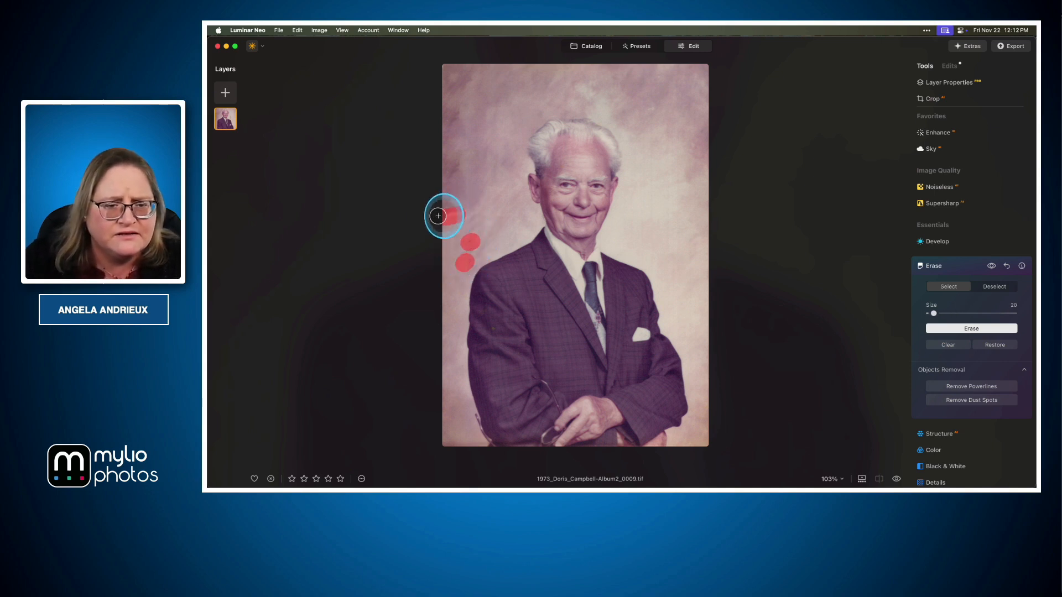
click(960, 330)
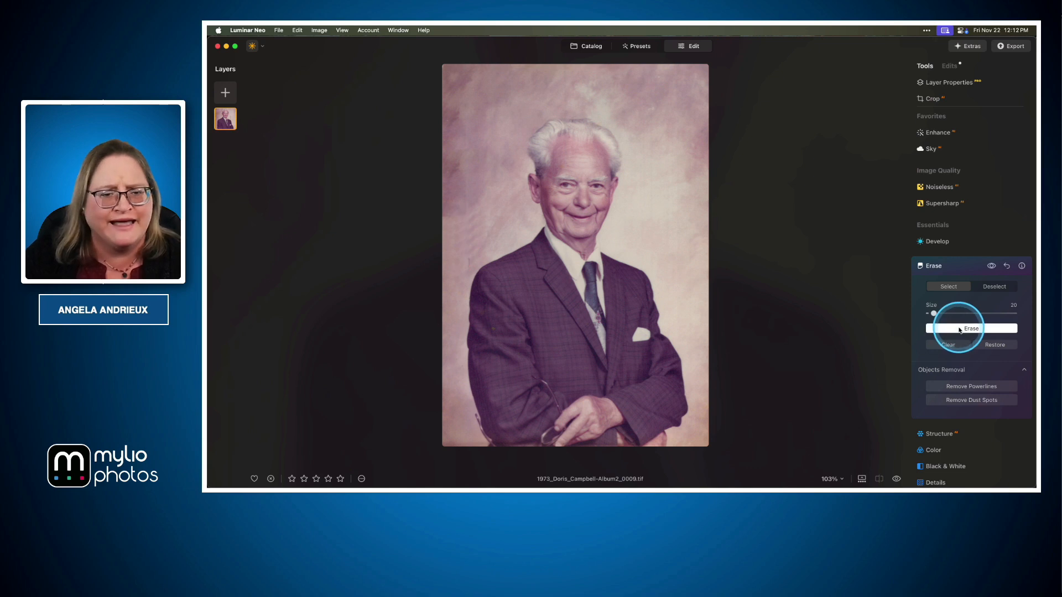
- Erase the last blemish above the shoulder on the left and compare the portrait before and after
click(473, 255)
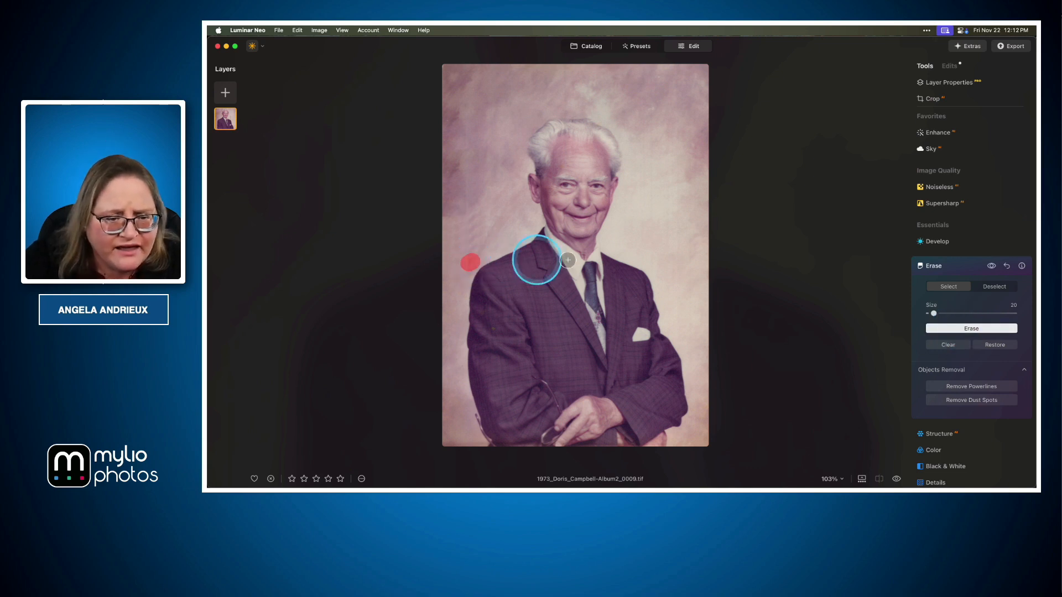
click(953, 330)
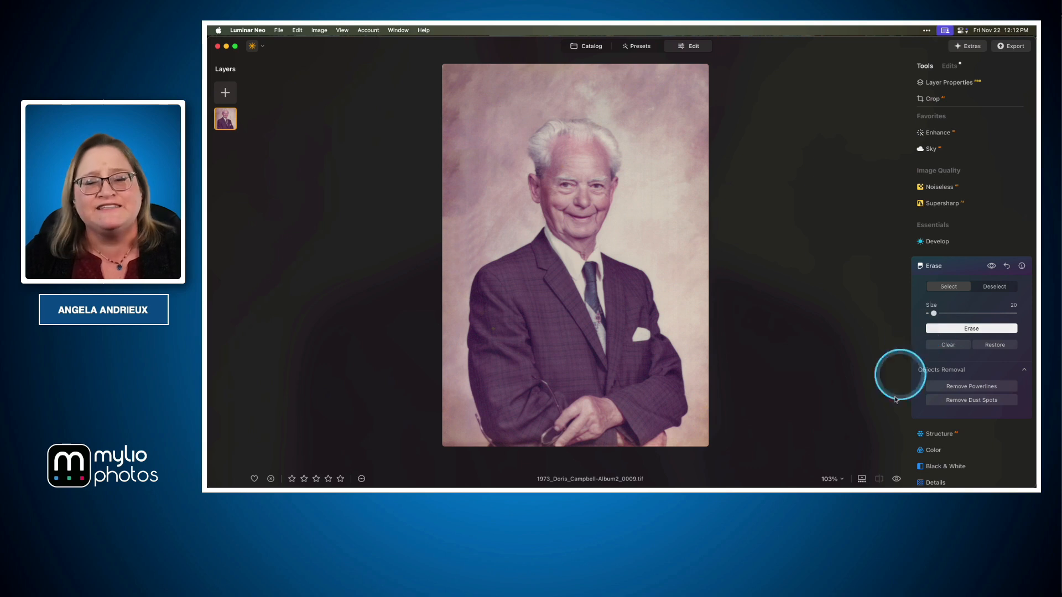
click(898, 479)
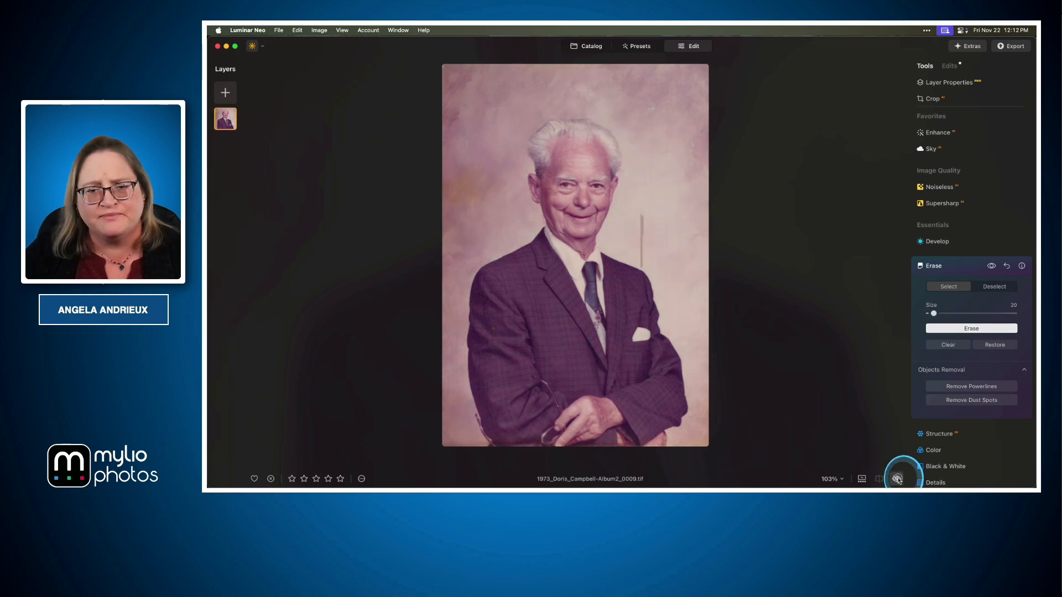
click(897, 479)
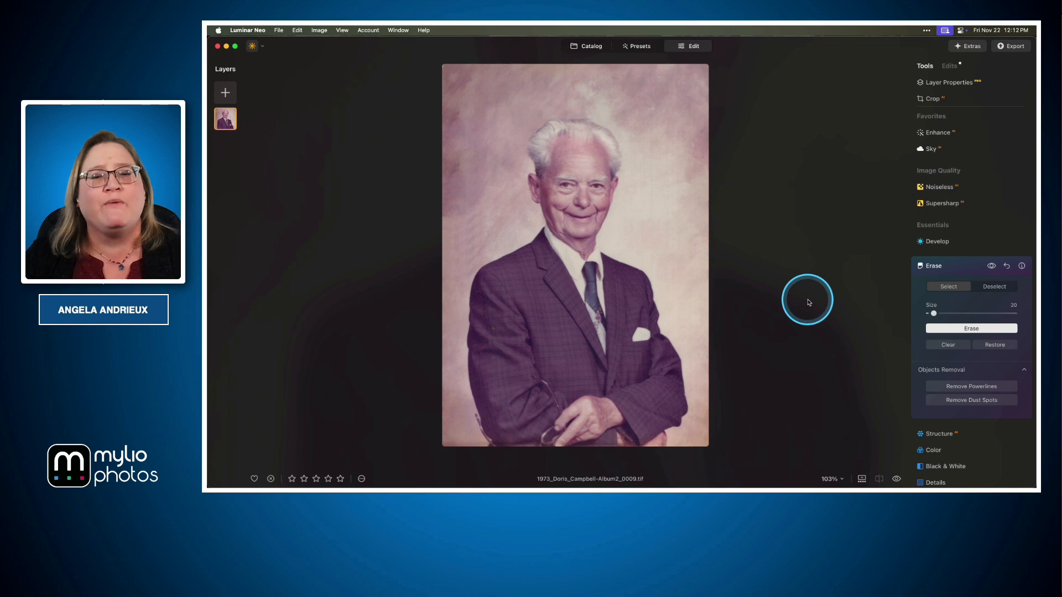
- Return to the catalog and load the restored portrait into the Upscale tool
click(584, 47)
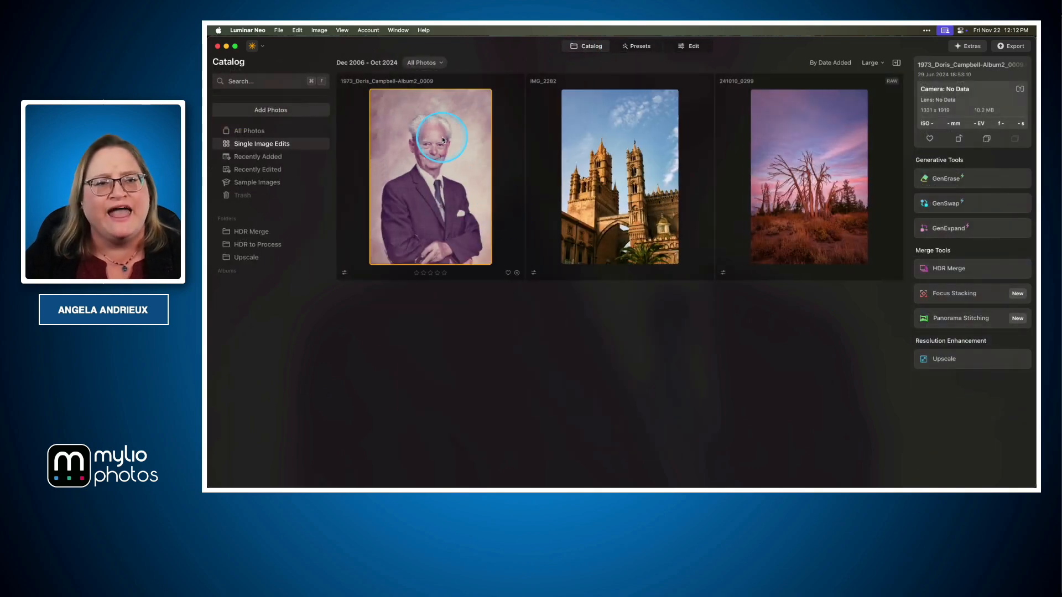
click(946, 359)
drag(430, 177, 977, 431)
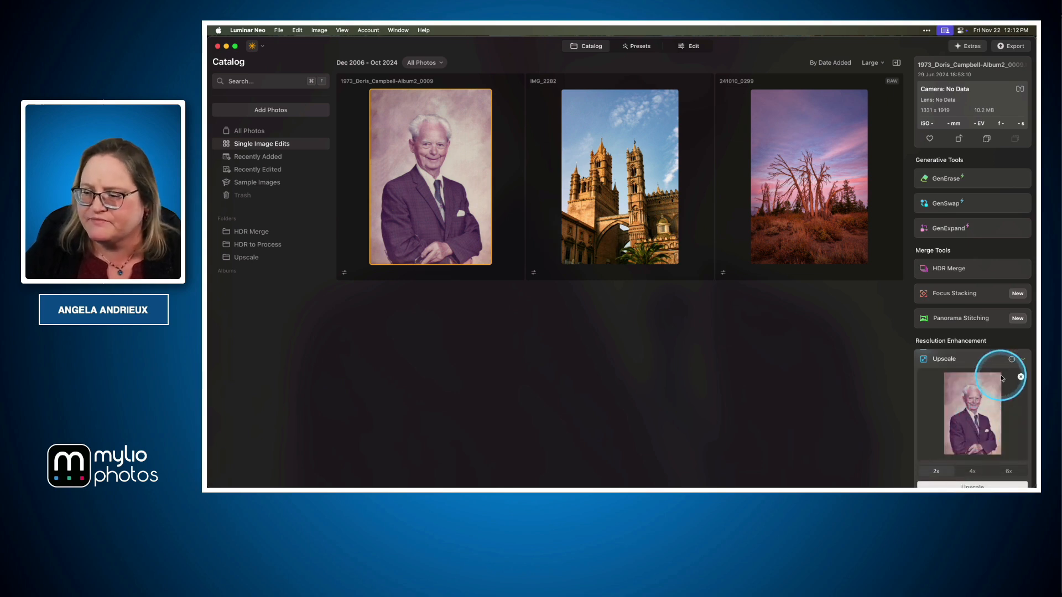
- Review the upscale settings, keeping the Universal type with Face Enhancer off, and upscale the portrait 2x
scroll(1007, 374, down, 2)
click(1011, 343)
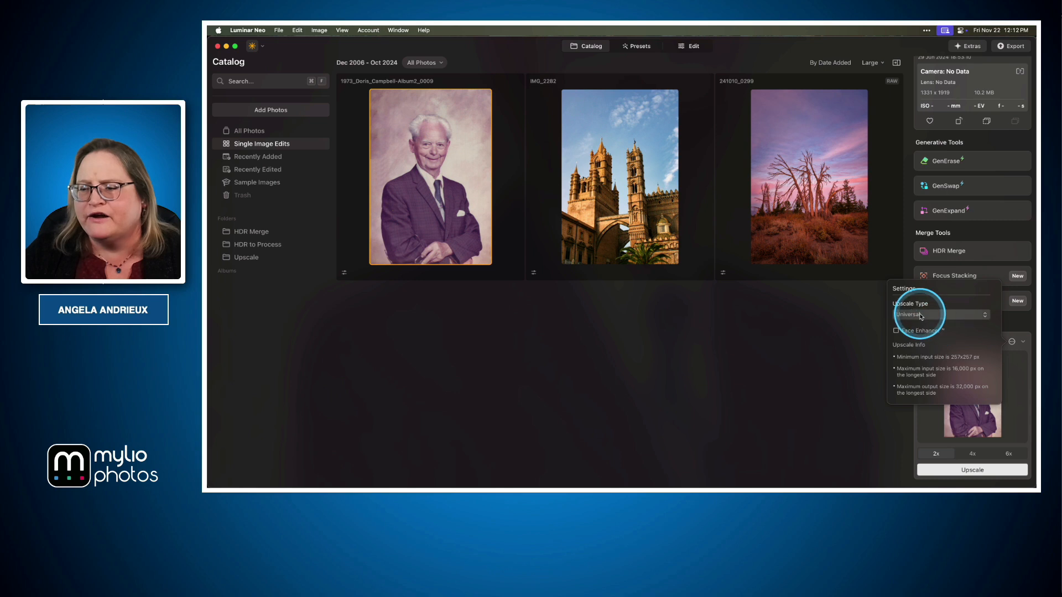
click(921, 314)
click(938, 314)
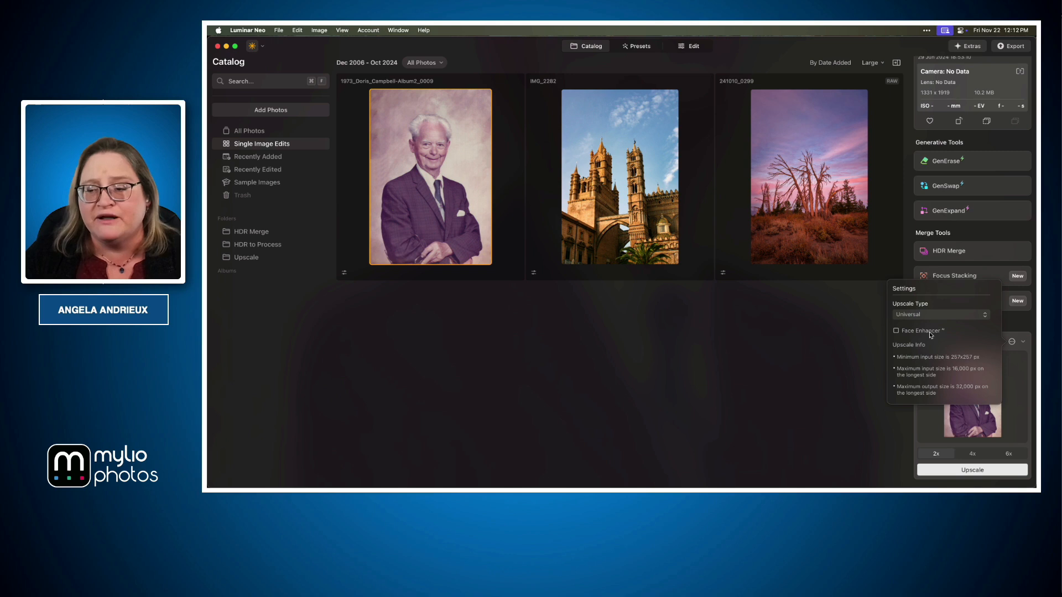
click(926, 333)
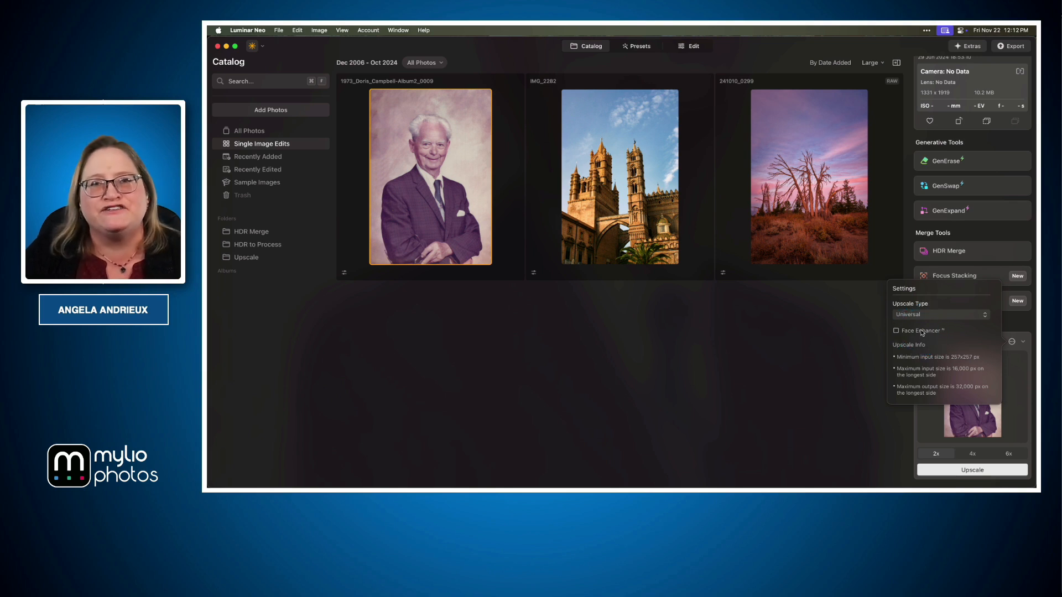
click(912, 336)
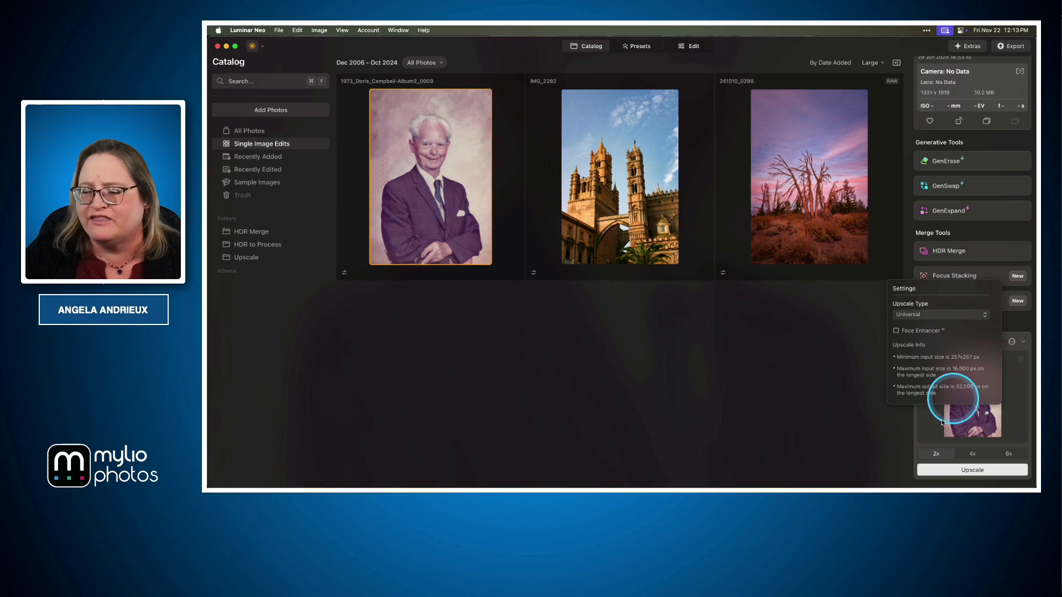
click(904, 437)
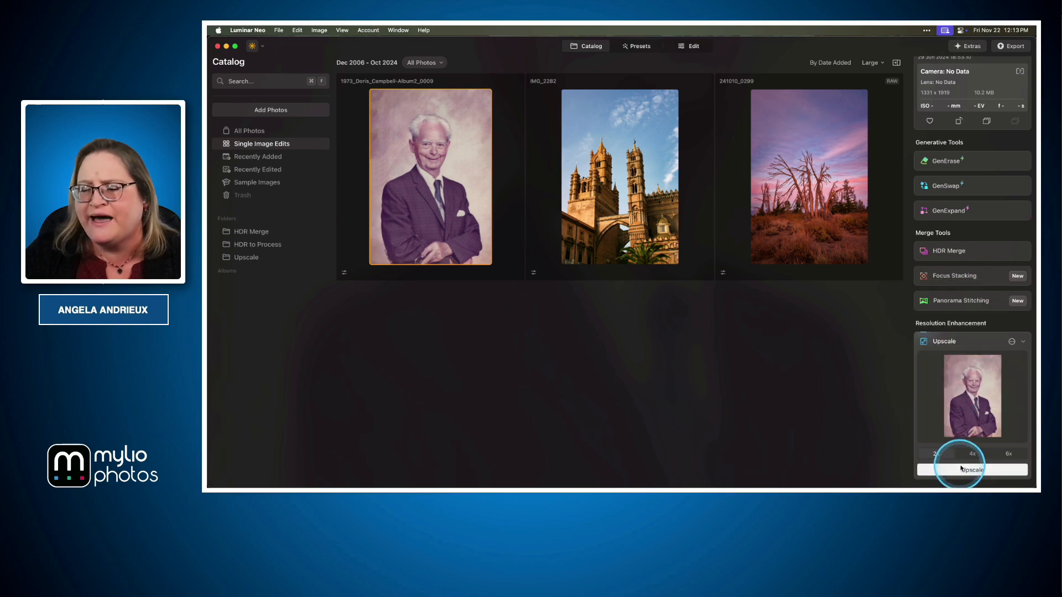
click(974, 470)
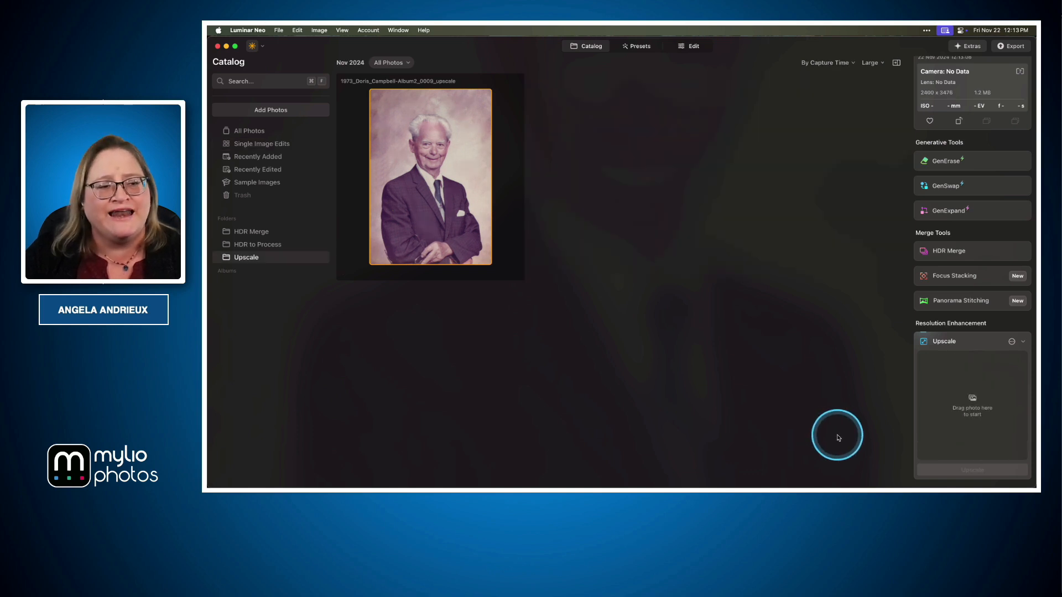
- Open the upscaled portrait, inspect the face at 100% zoom, and switch to Keynote
double_click(443, 141)
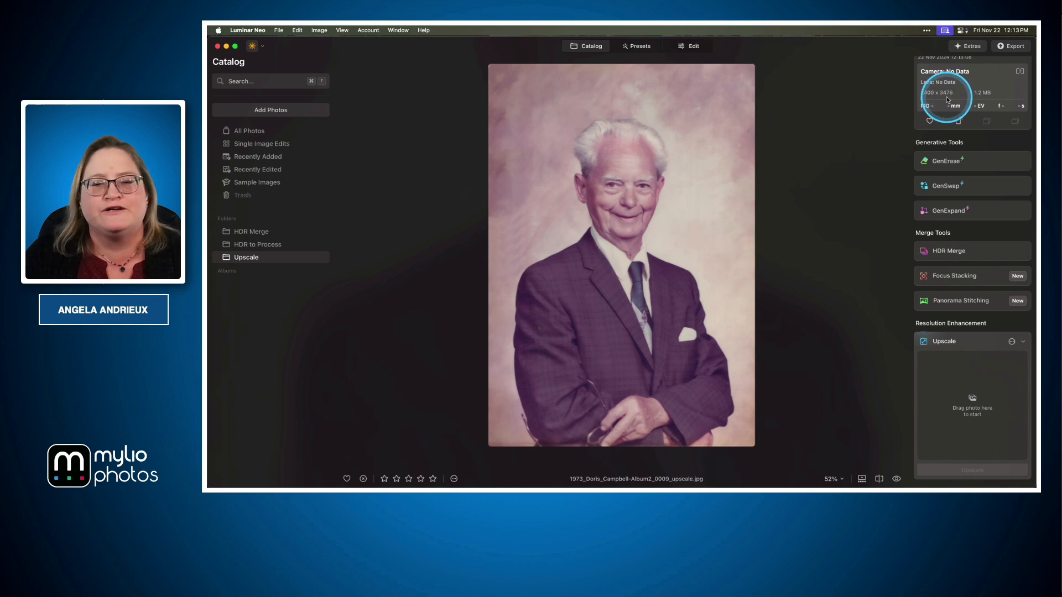
click(620, 182)
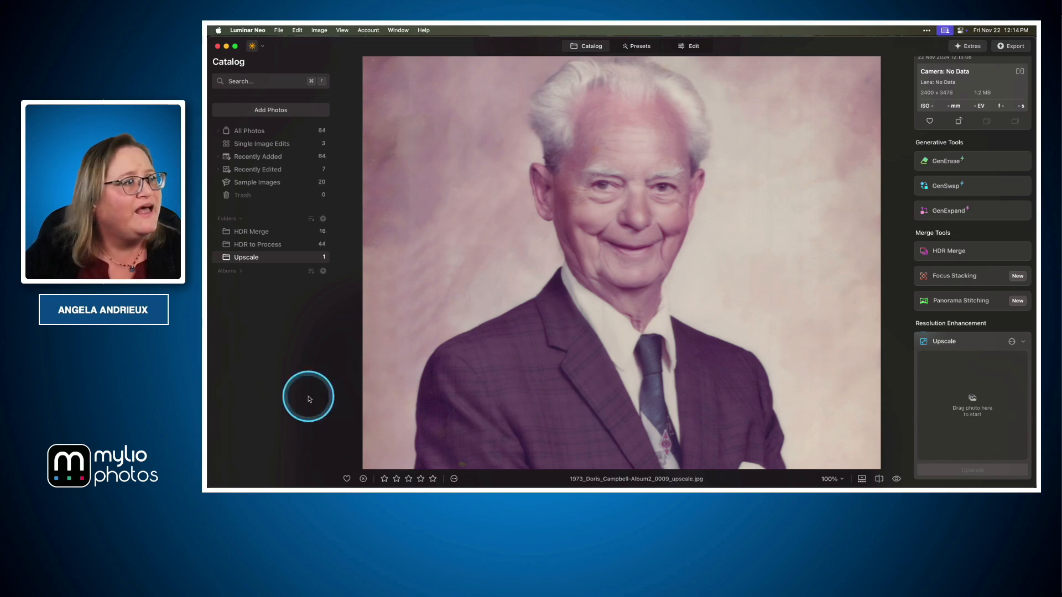
key(super+Tab)
key(super+Tab)
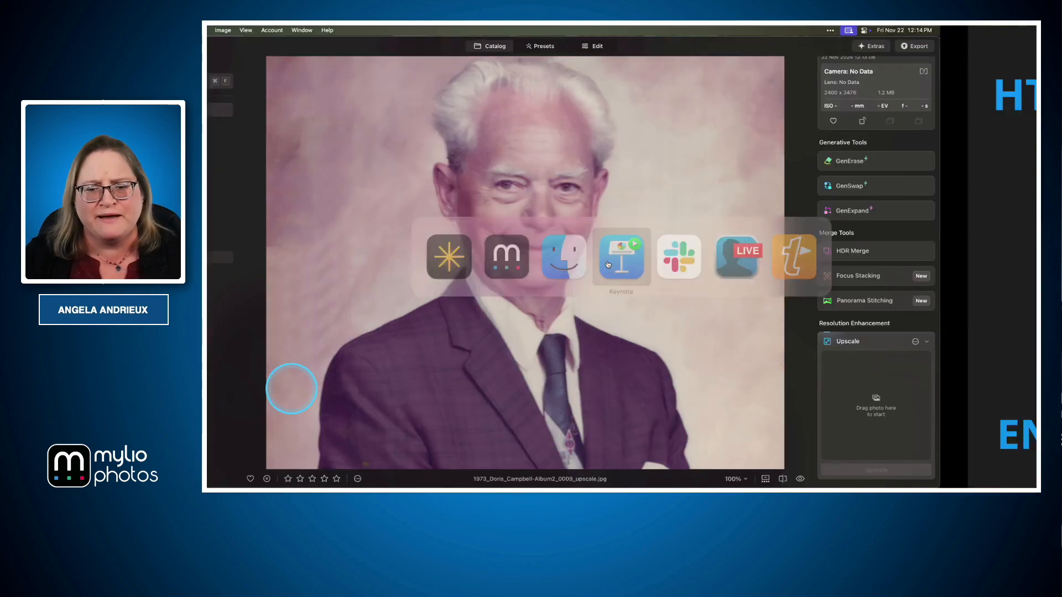